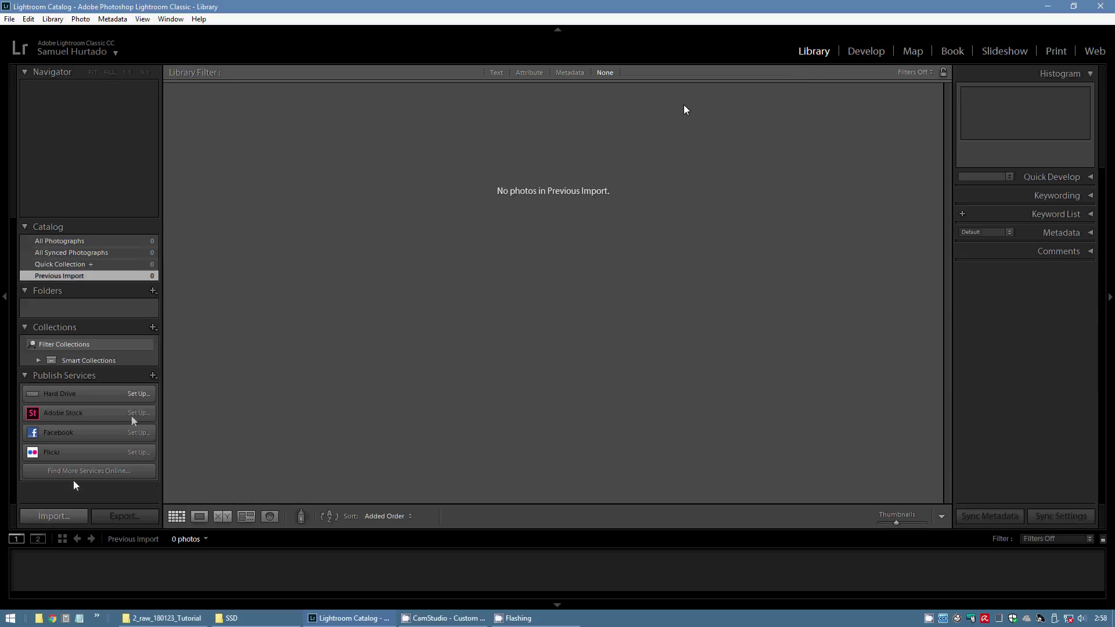
Step: Import all six raw photos from the 2_raw_180123_Tutorial folder into the catalog using the Add option
click(56, 518)
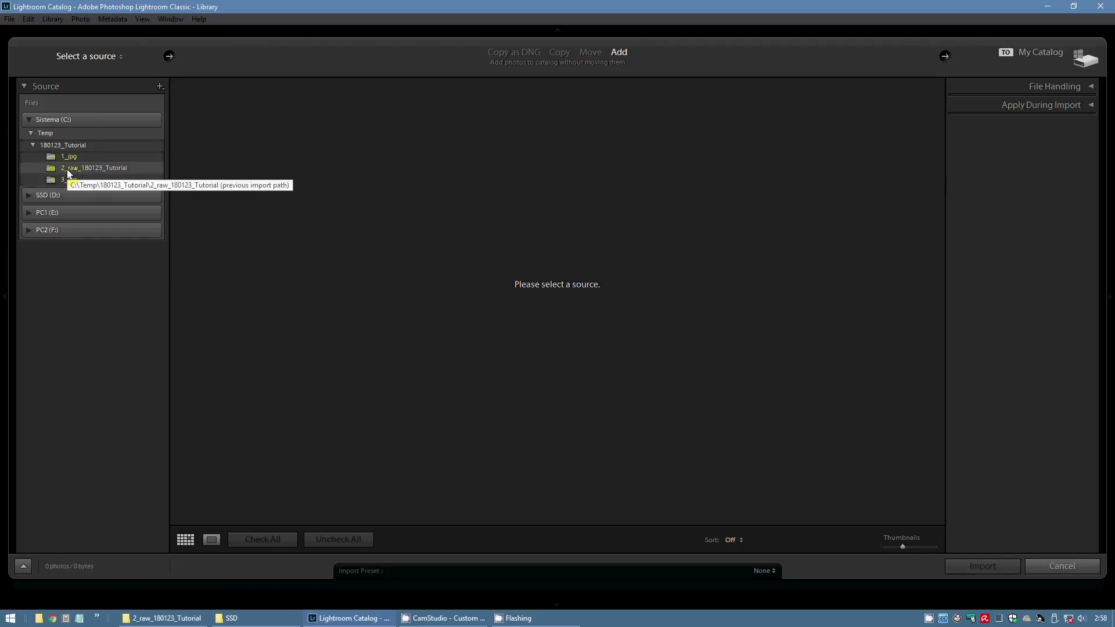
click(87, 168)
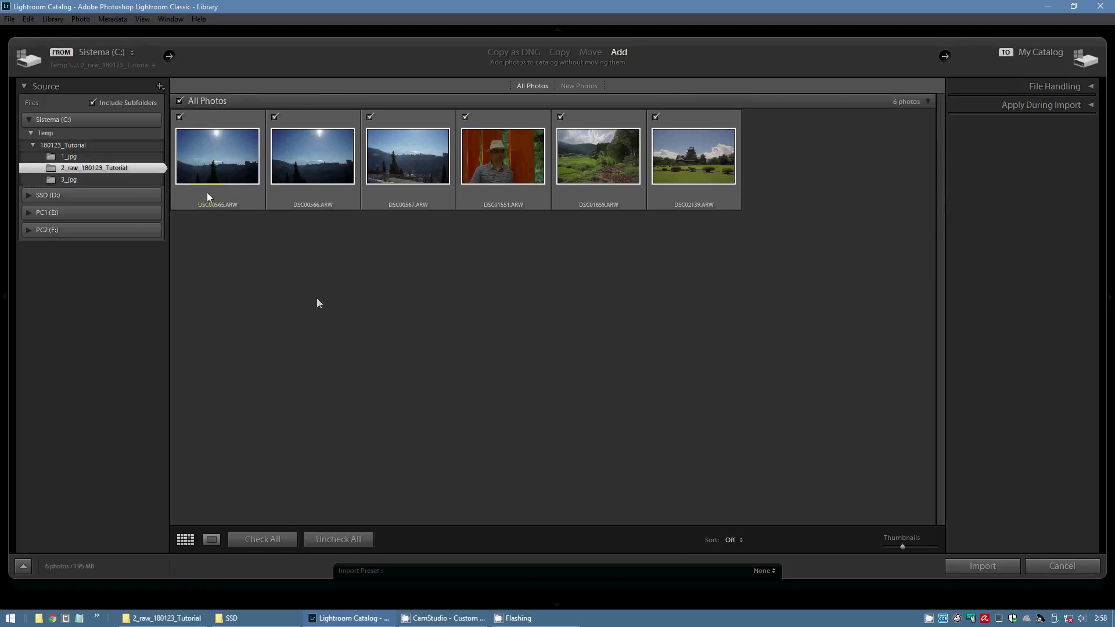
drag(163, 172, 65, 147)
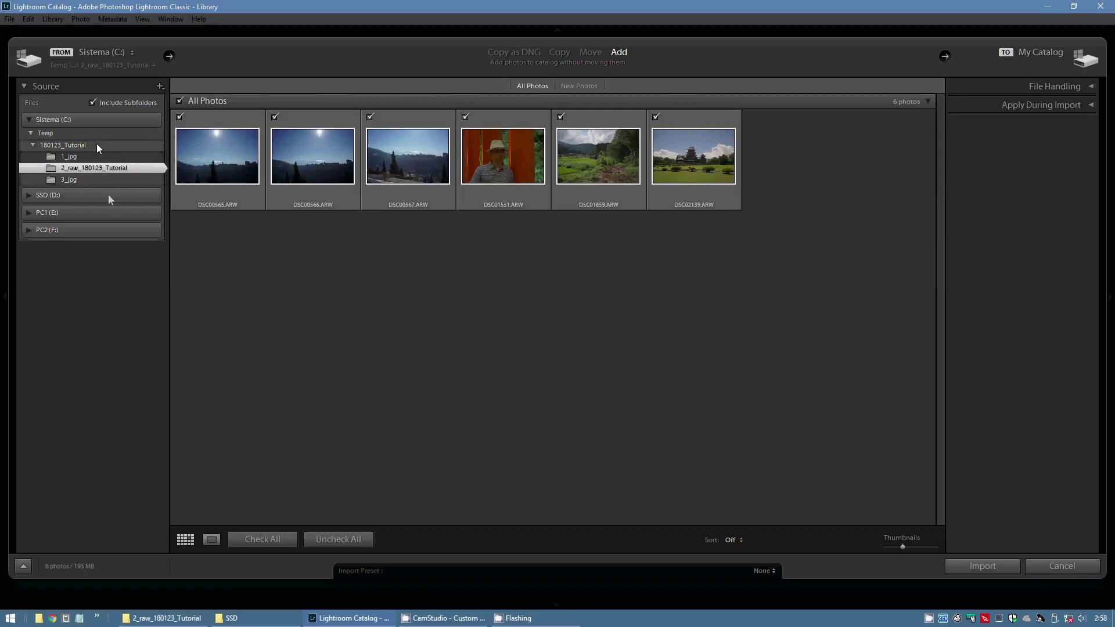
drag(96, 168, 88, 158)
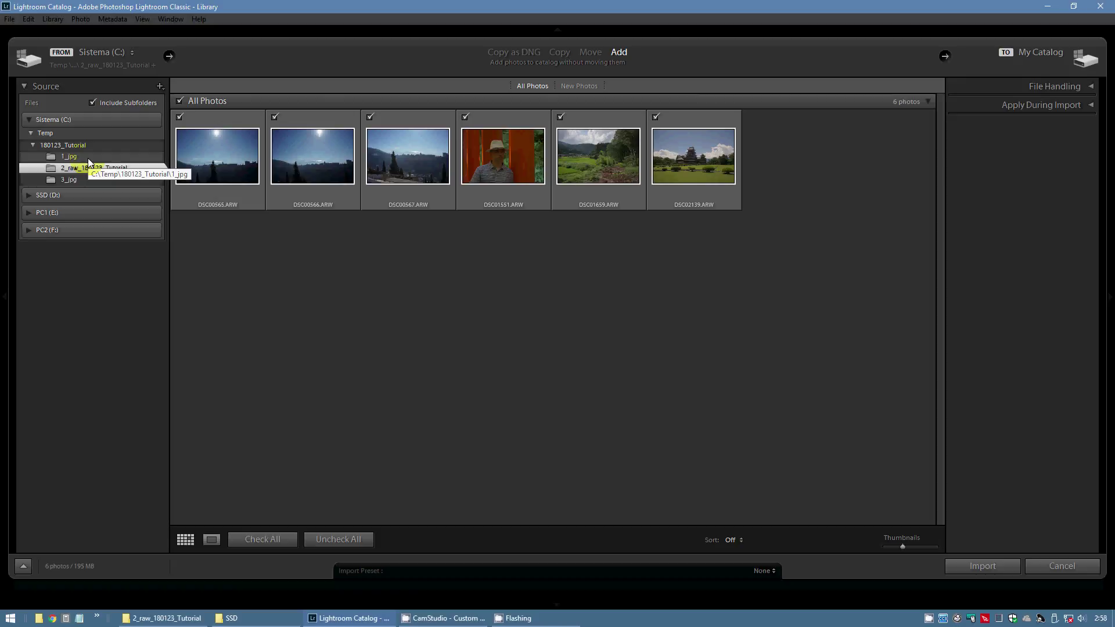
drag(89, 158, 75, 173)
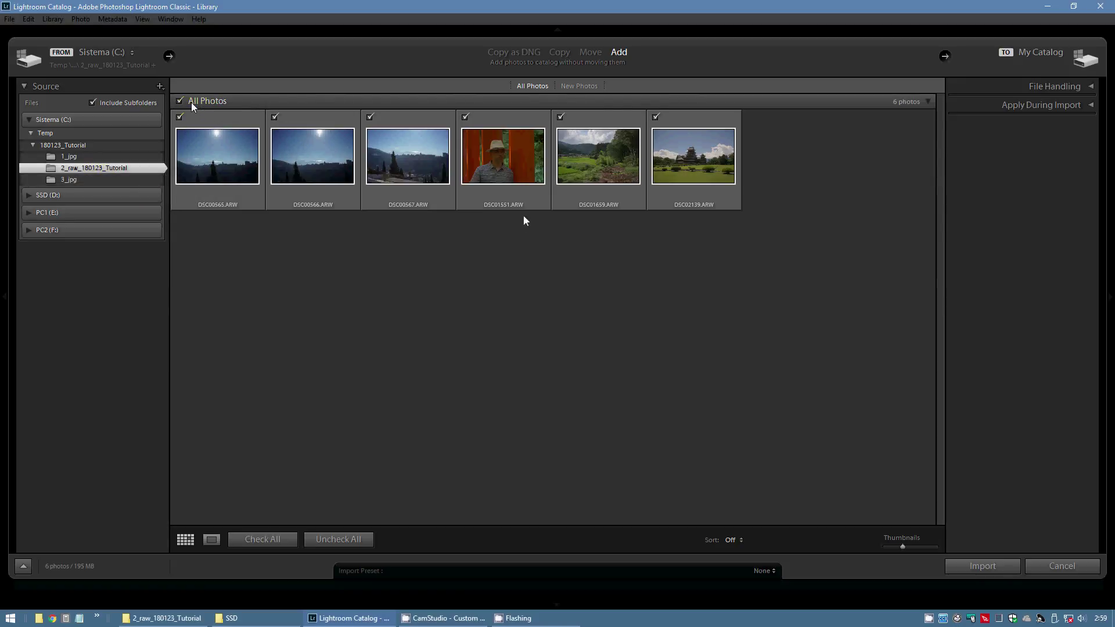
click(968, 568)
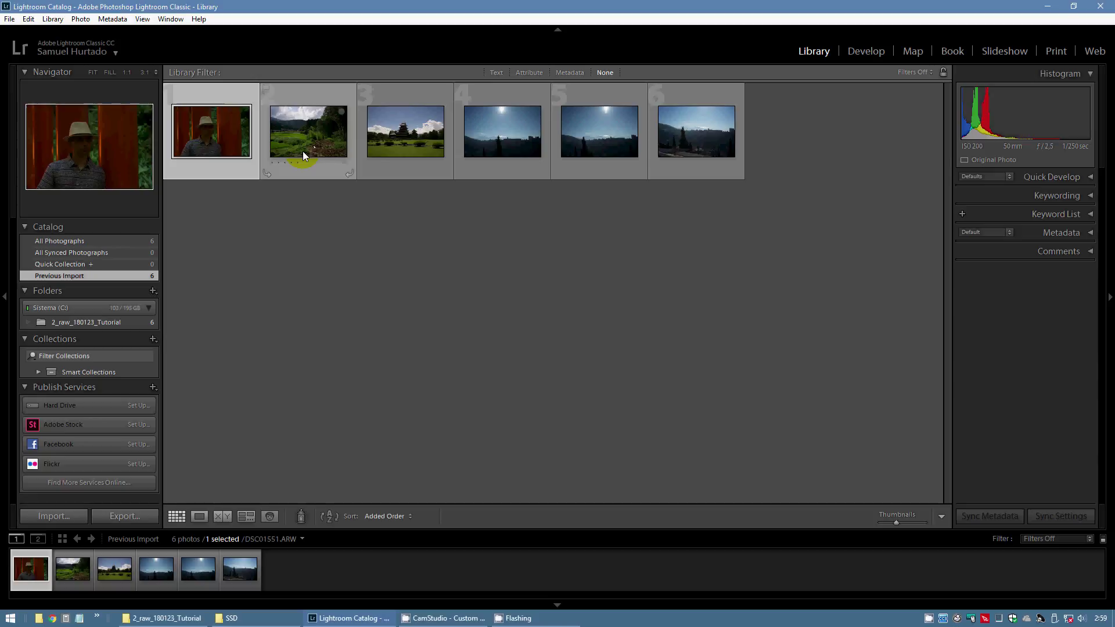
Step: Select the rice-field landscape photo DSC01659.ARW and open it in the Develop module
click(310, 138)
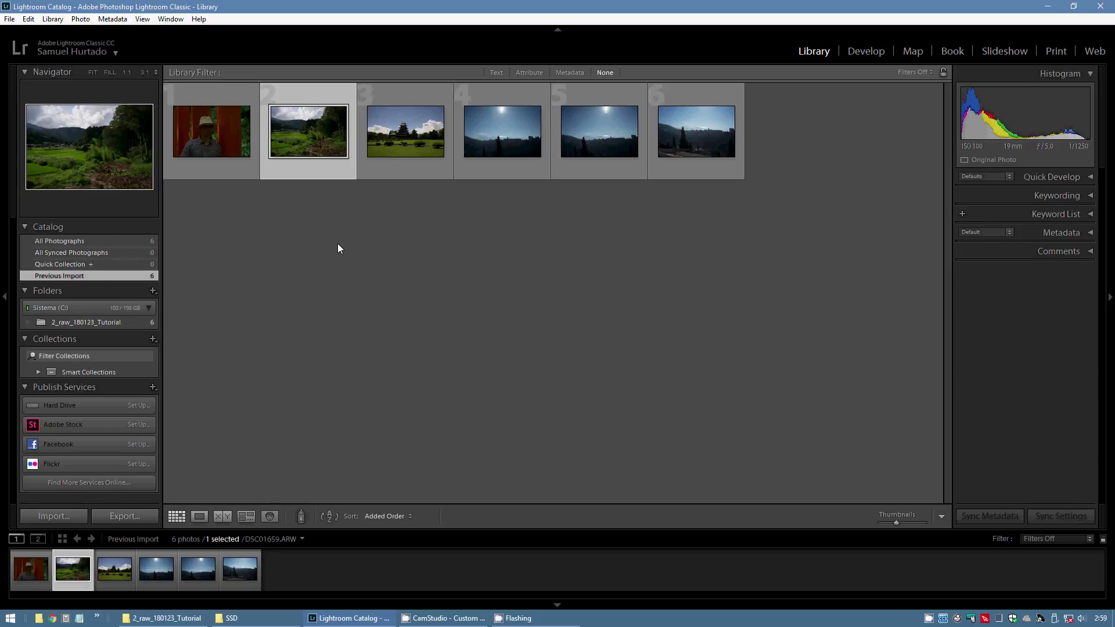
click(865, 53)
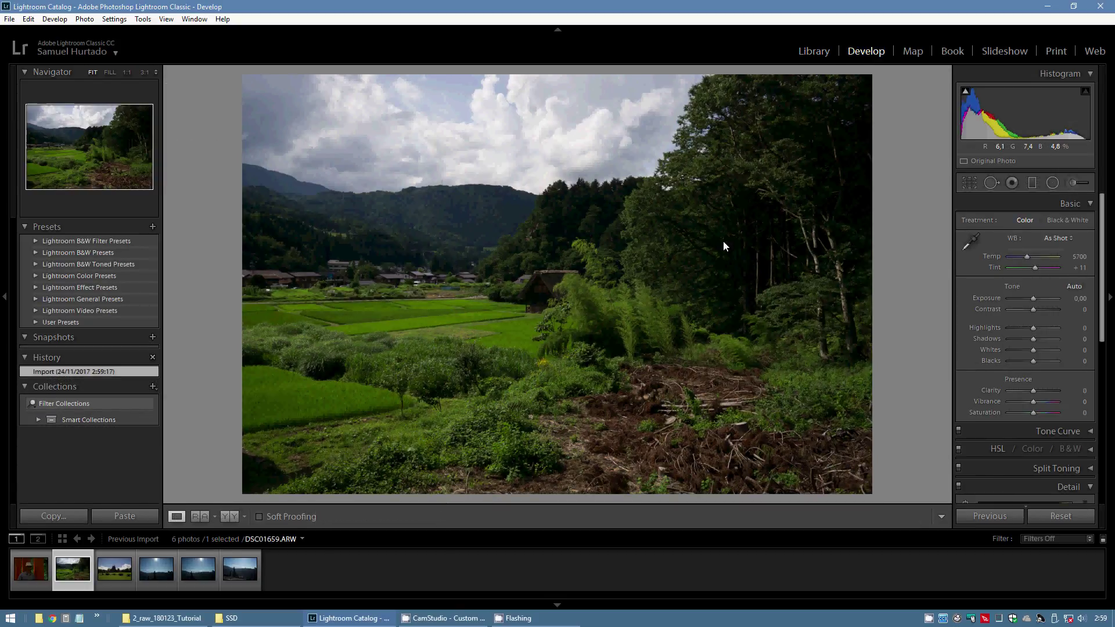
click(17, 577)
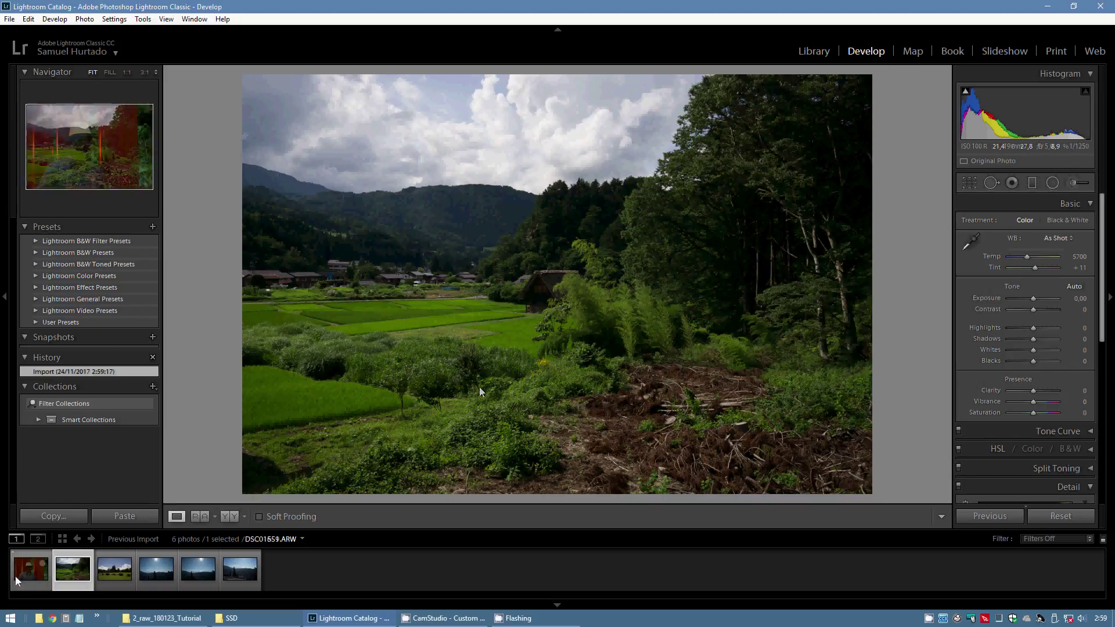
click(900, 199)
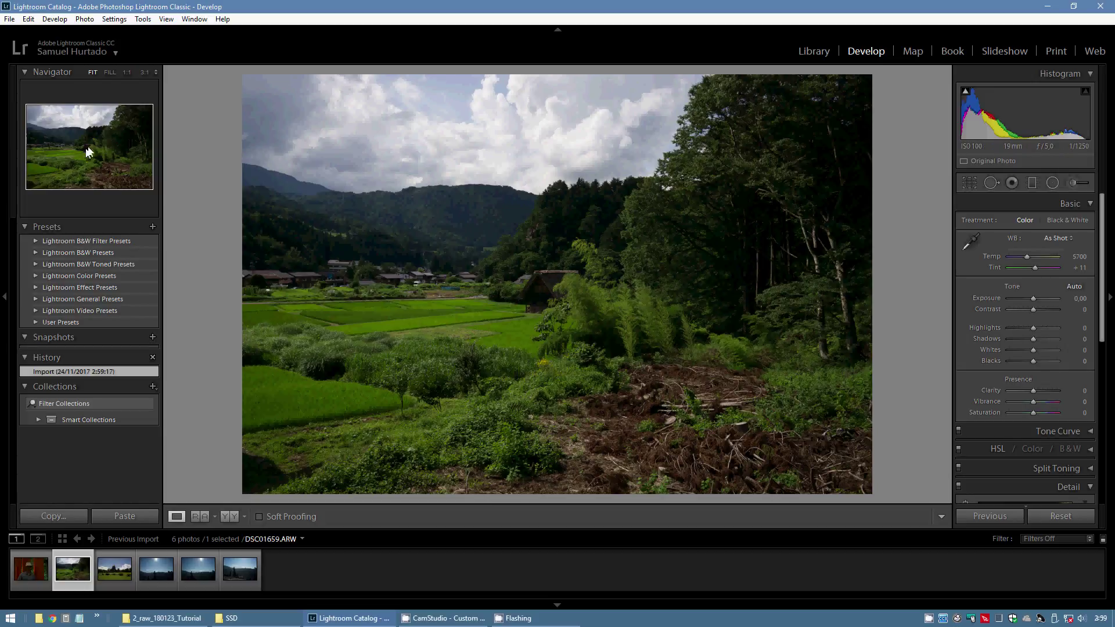
Step: Examine the rice field and thatched hut at 1:1 magnification and return to the fitted view
click(505, 329)
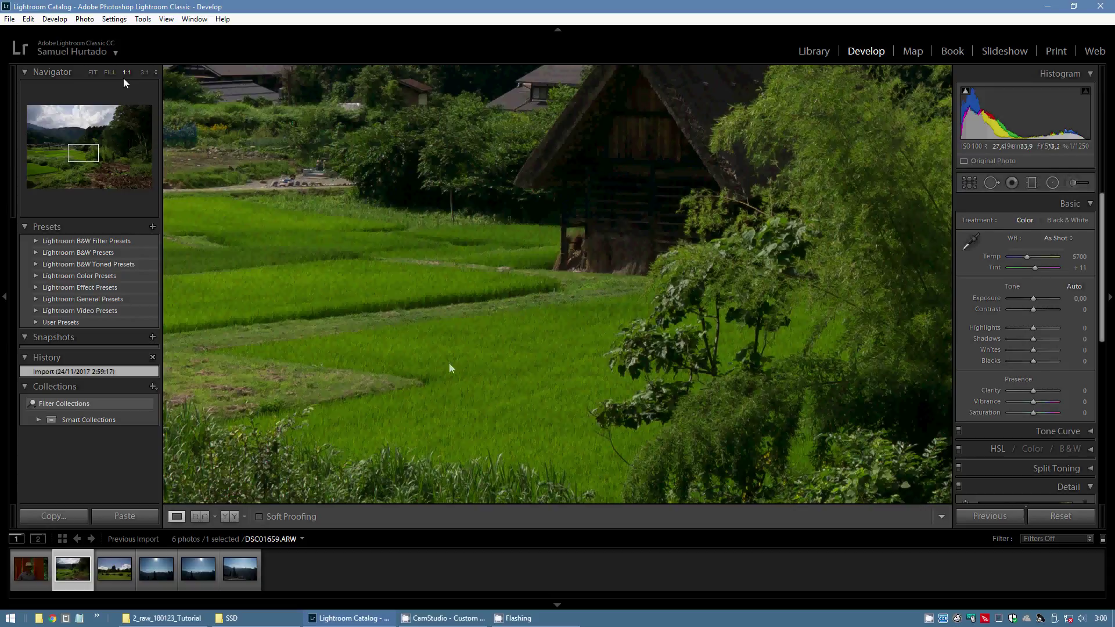
click(503, 352)
click(504, 354)
click(503, 356)
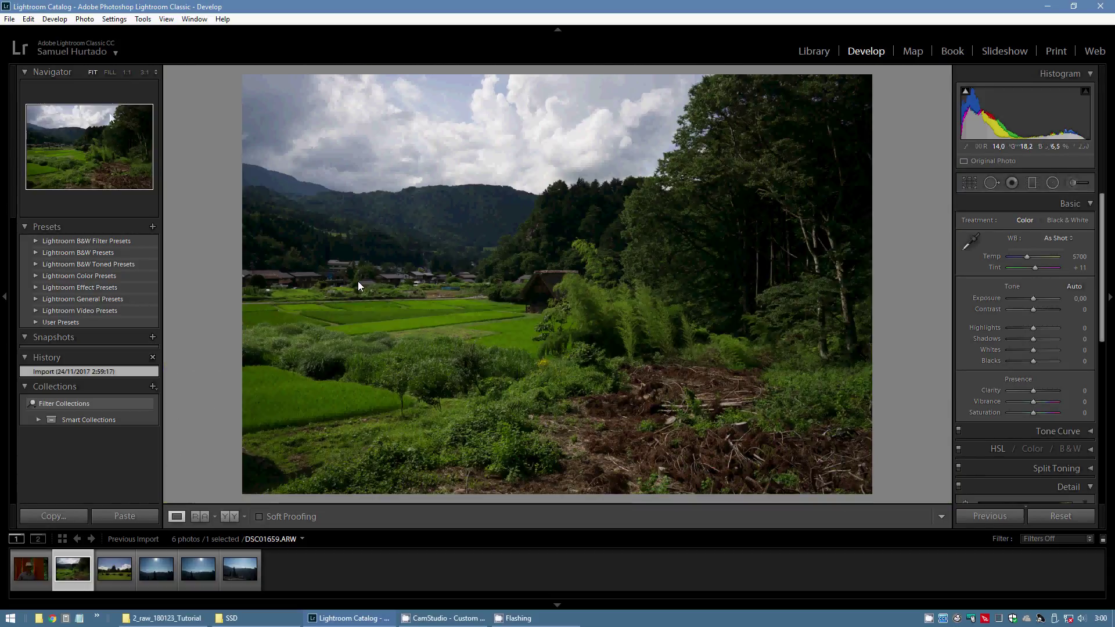
click(550, 335)
mouse_move(551, 351)
mouse_down()
mouse_move(567, 319)
mouse_move(748, 316)
mouse_move(608, 321)
mouse_move(754, 362)
mouse_move(632, 306)
mouse_up()
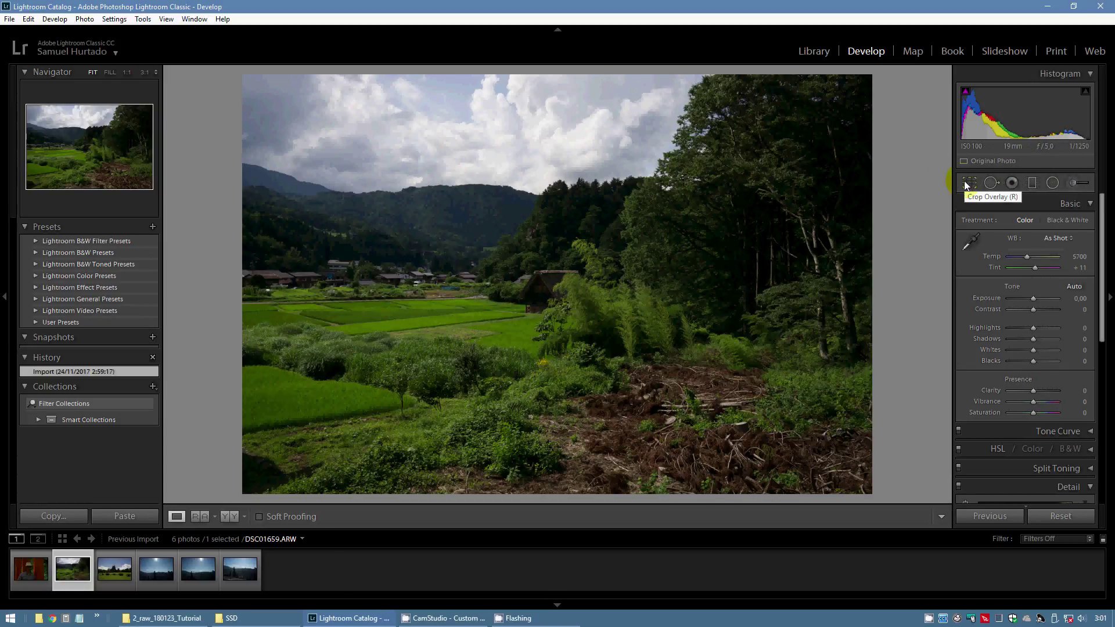
Step: Collapse the Basic and Detail adjustment sections and reopen only the Basic one
click(1091, 205)
click(1090, 279)
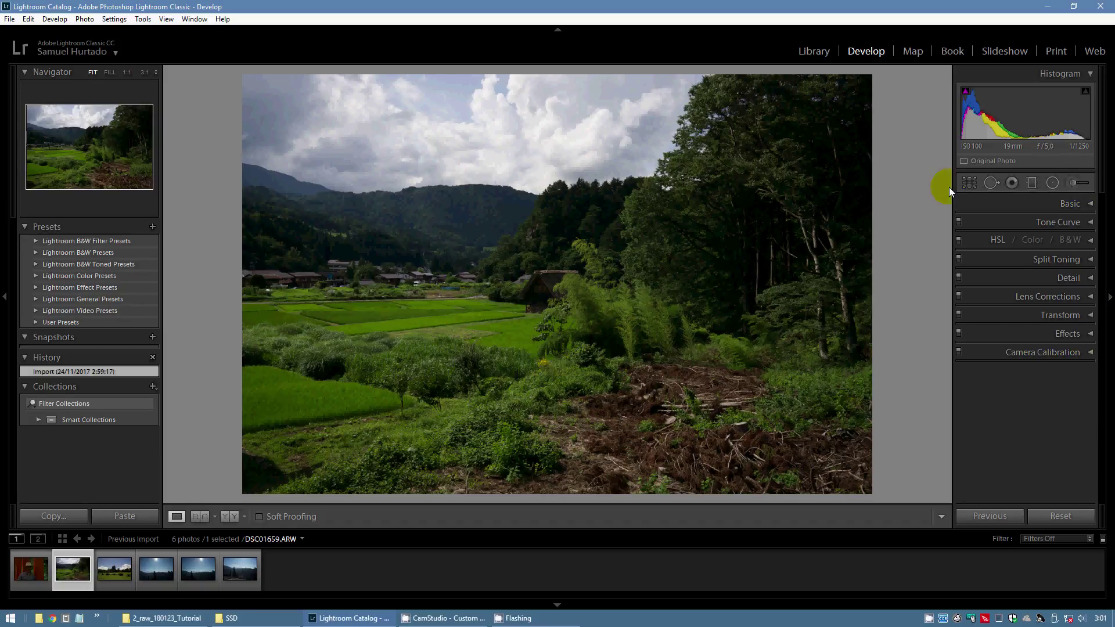
click(1090, 205)
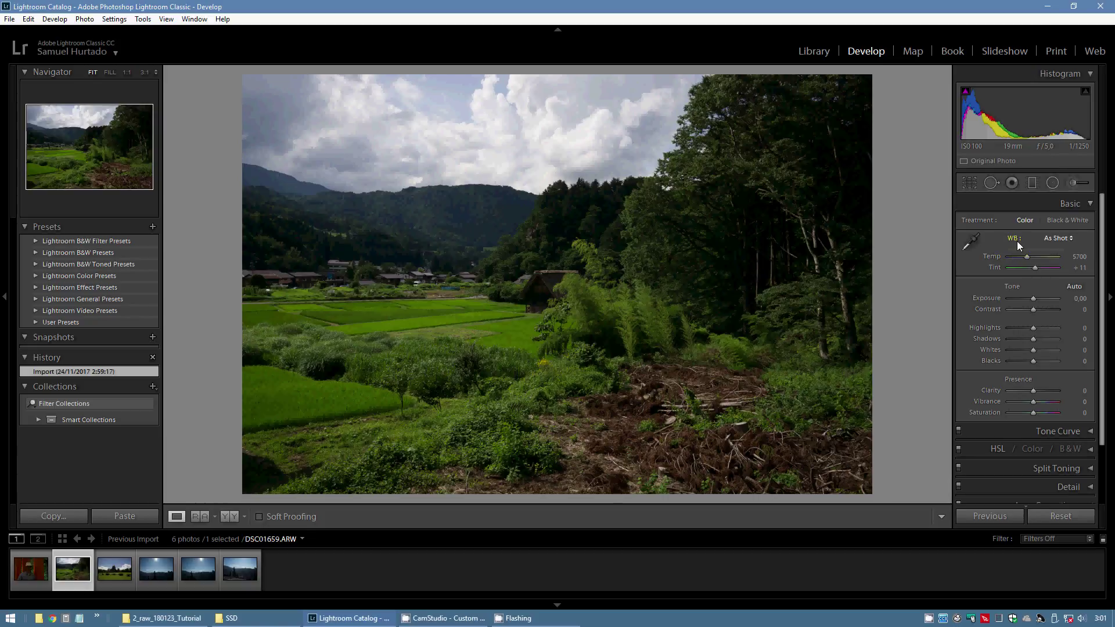
Step: Try a white balance temperature of 7833 with a tint of +54, and undo both changes
mouse_move(1026, 259)
mouse_down()
mouse_move(1014, 258)
mouse_move(1037, 260)
mouse_up()
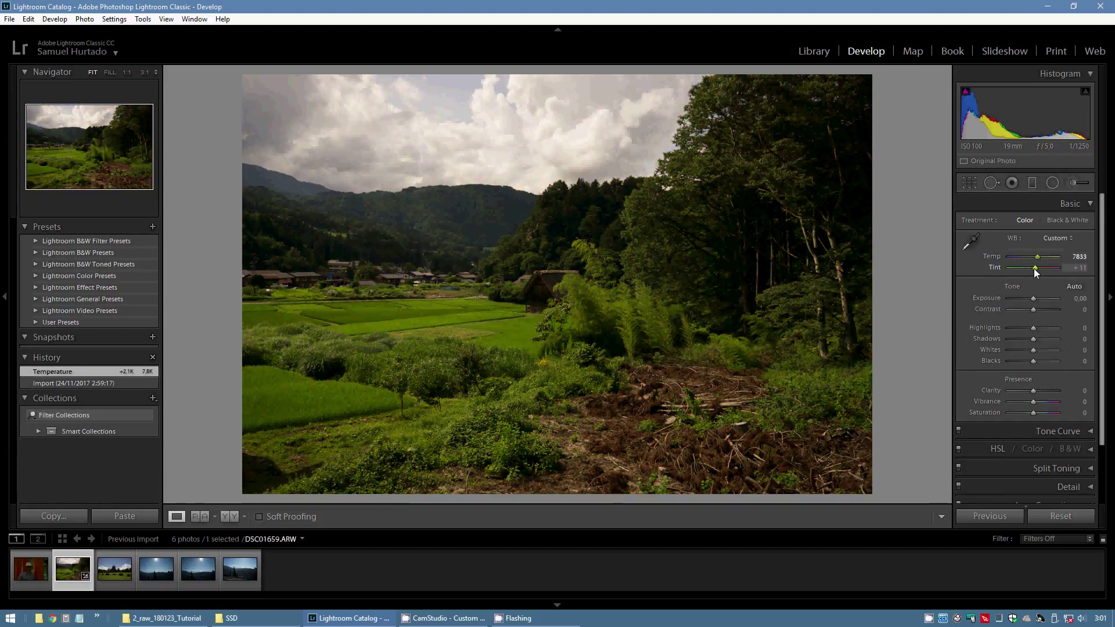
mouse_move(1034, 268)
mouse_down()
mouse_move(1016, 270)
mouse_move(1051, 267)
mouse_move(1043, 270)
mouse_up()
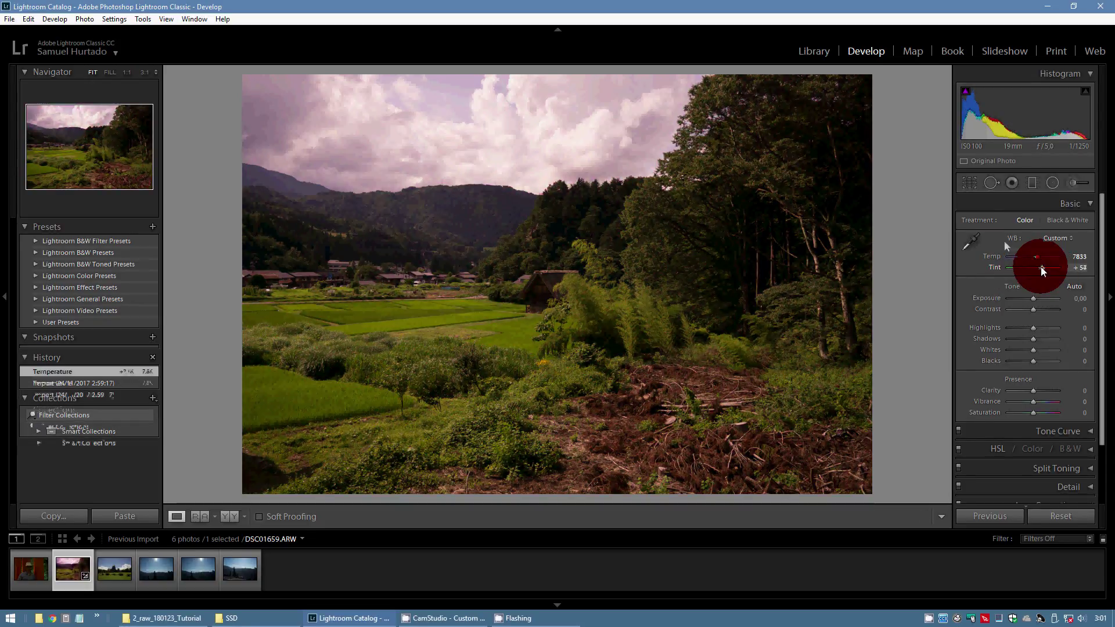
key(ctrl+z)
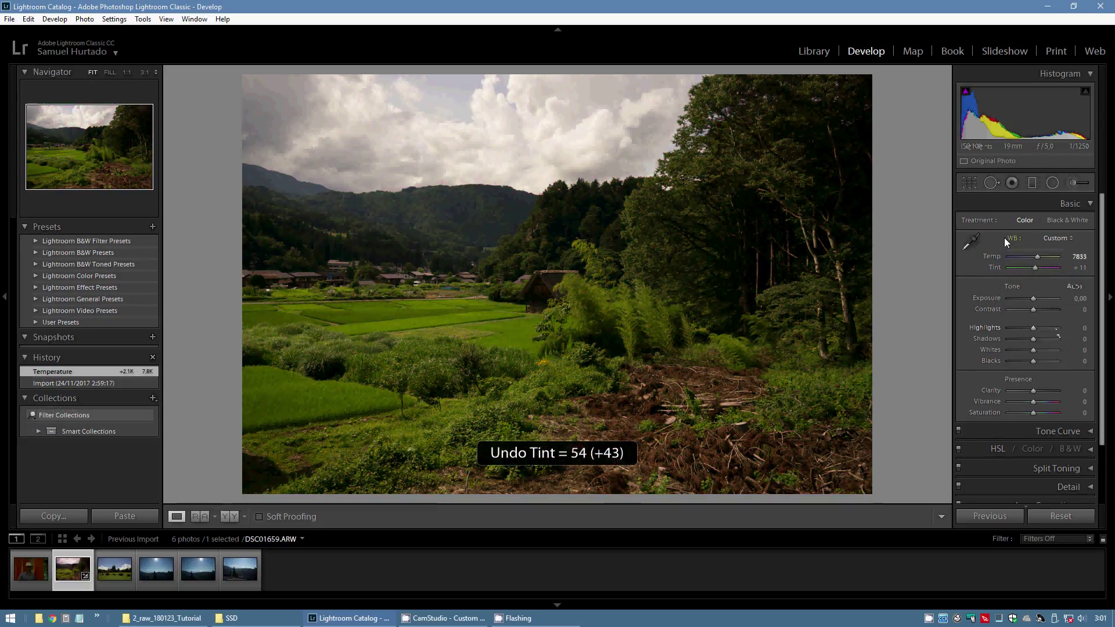
key(ctrl+z)
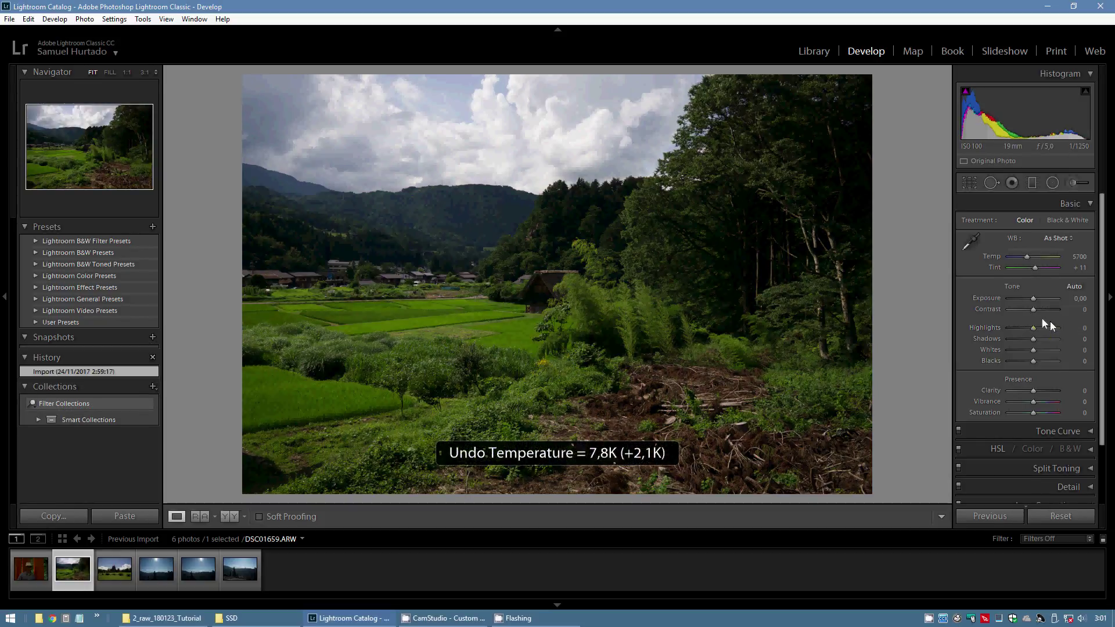
Step: Try sampling the clouds as the neutral target with the White Balance Selector, and undo the correction
click(974, 246)
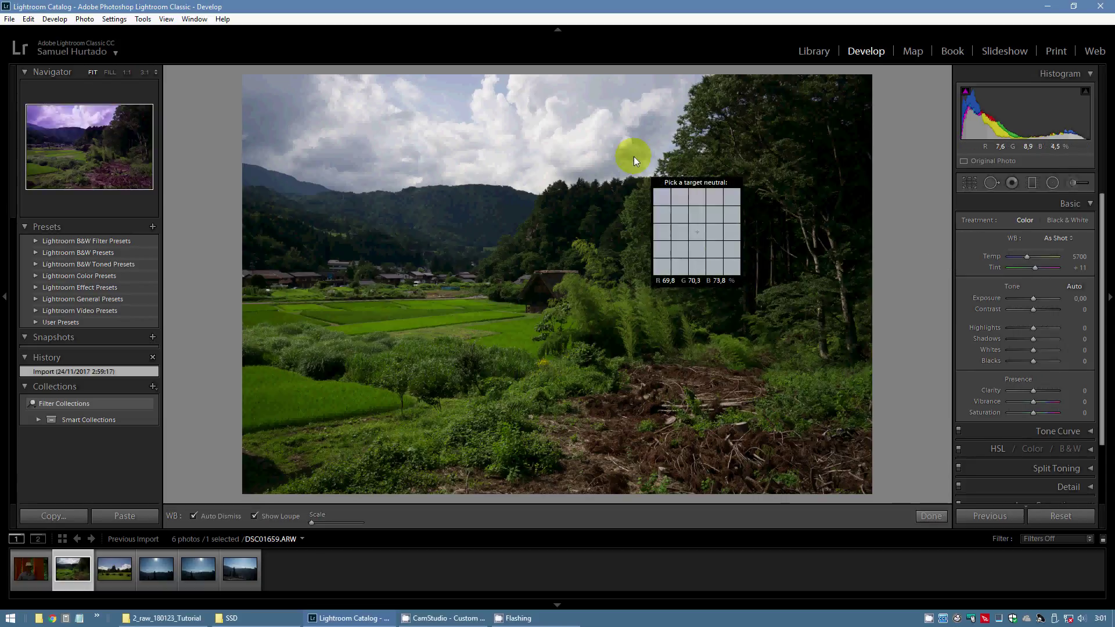
click(591, 139)
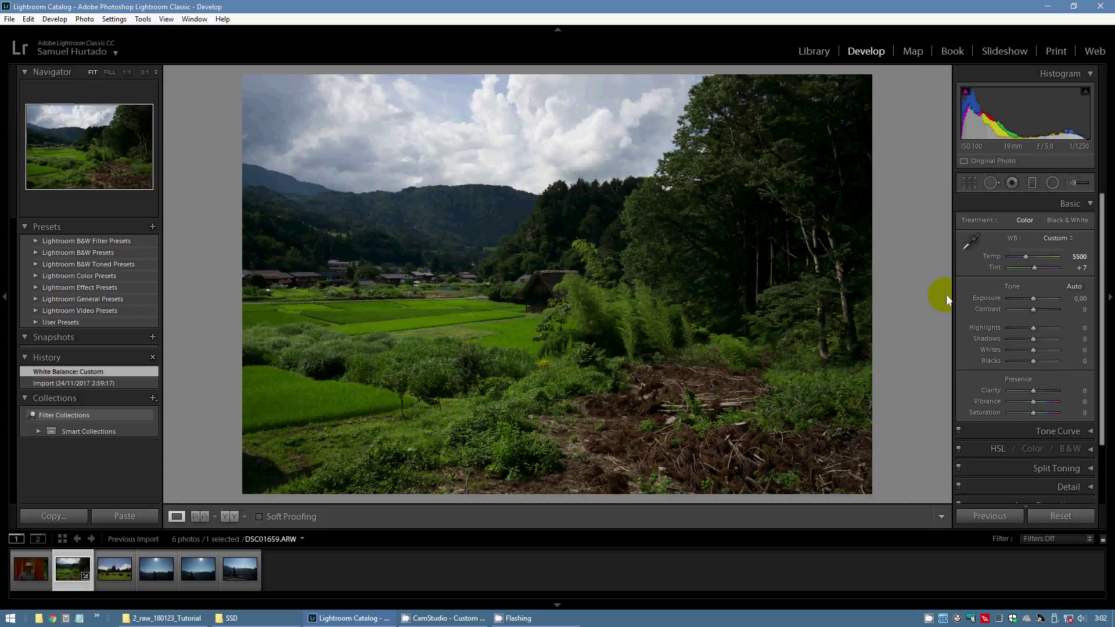
key(ctrl+z)
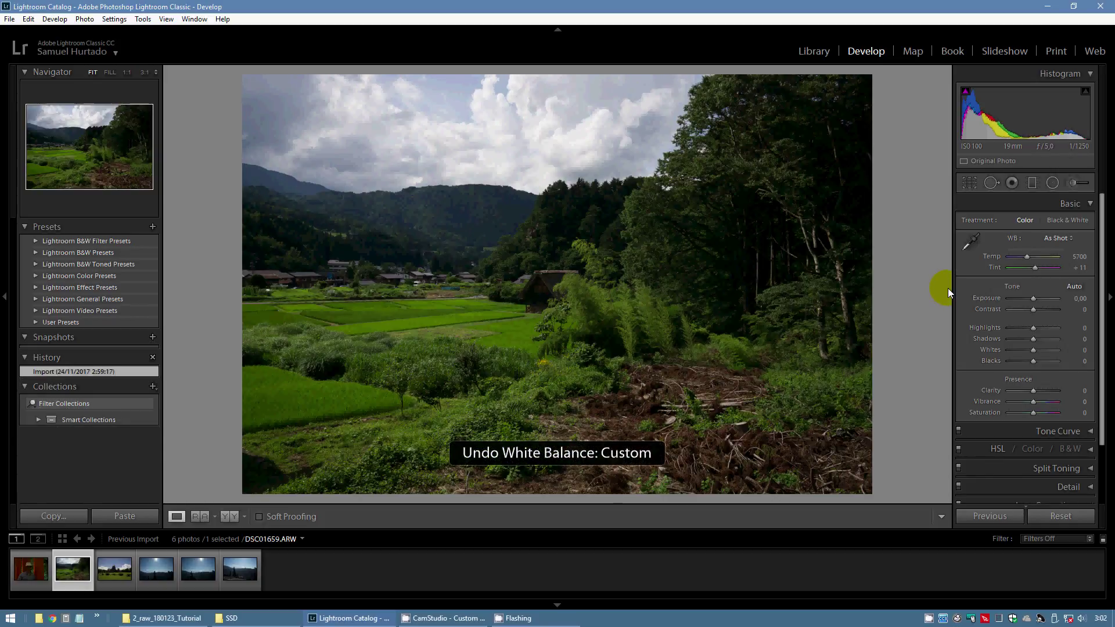
click(949, 290)
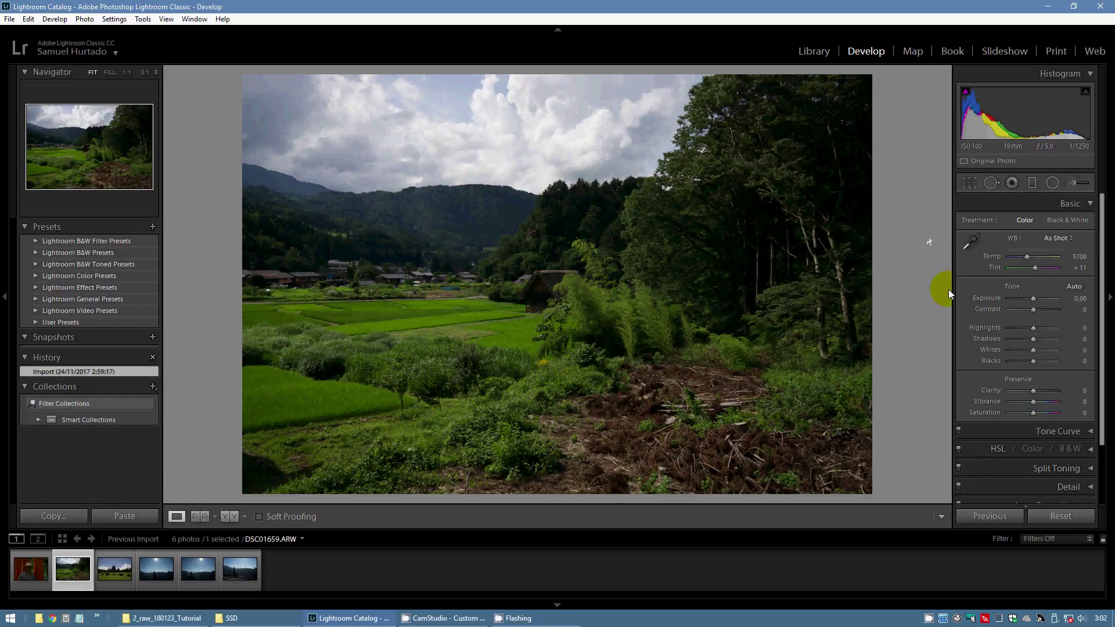
click(922, 250)
click(926, 274)
Step: Raise Exposure to +0,83 and lower Highlights to -43, resetting a trial Contrast of +48 to 0 in between
click(1034, 298)
mouse_move(1035, 300)
mouse_down()
mouse_move(1047, 301)
mouse_move(1009, 301)
mouse_move(1044, 313)
mouse_move(1021, 316)
mouse_move(1043, 312)
mouse_up()
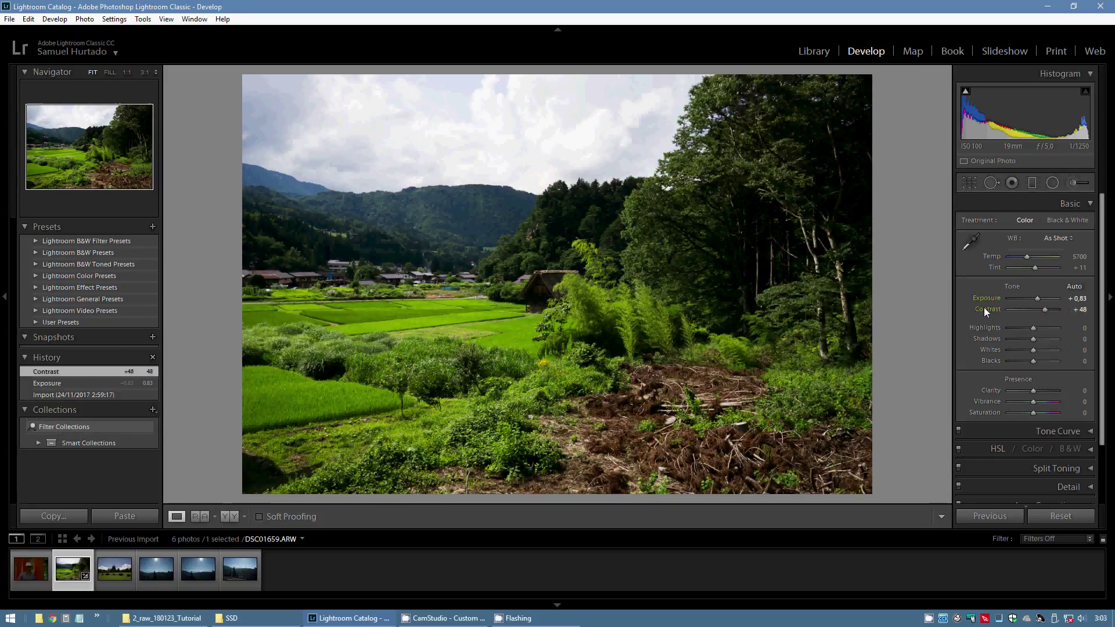
double_click(985, 309)
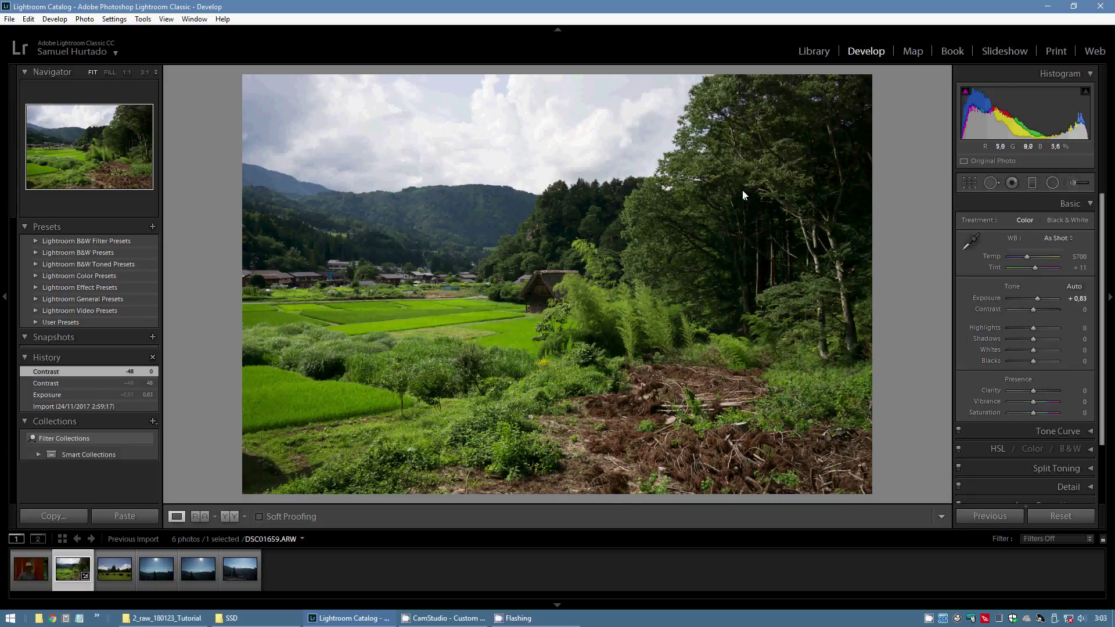
drag(1029, 329, 1024, 330)
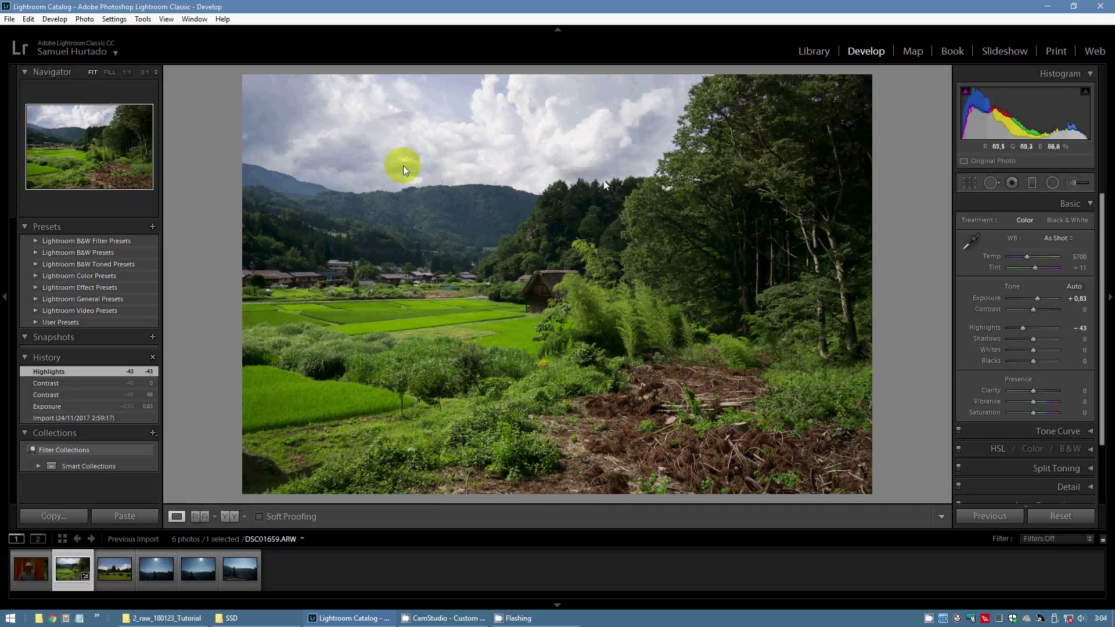
Step: Try resetting Highlights and Exposure to 0 with Shadows raised to +93, and undo these three changes
double_click(984, 329)
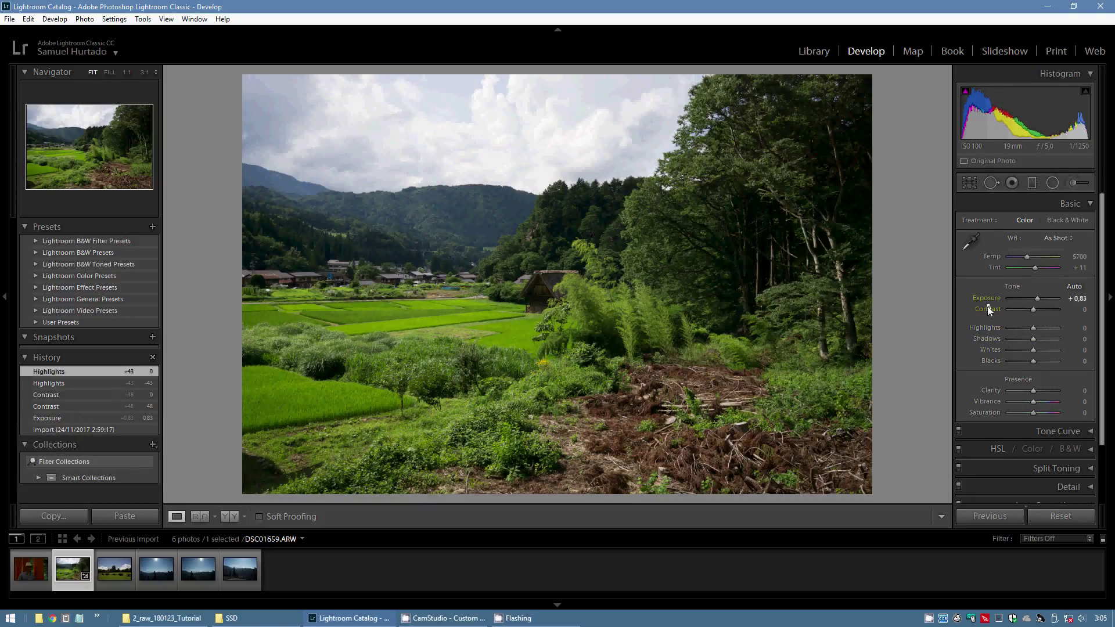
double_click(986, 299)
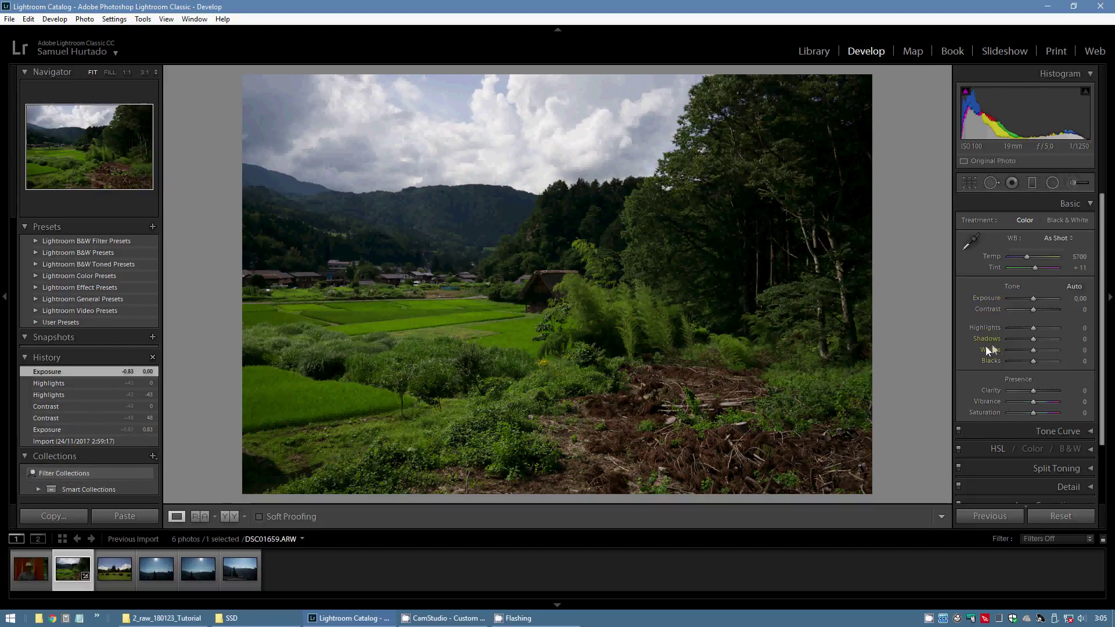
drag(1034, 343, 1056, 342)
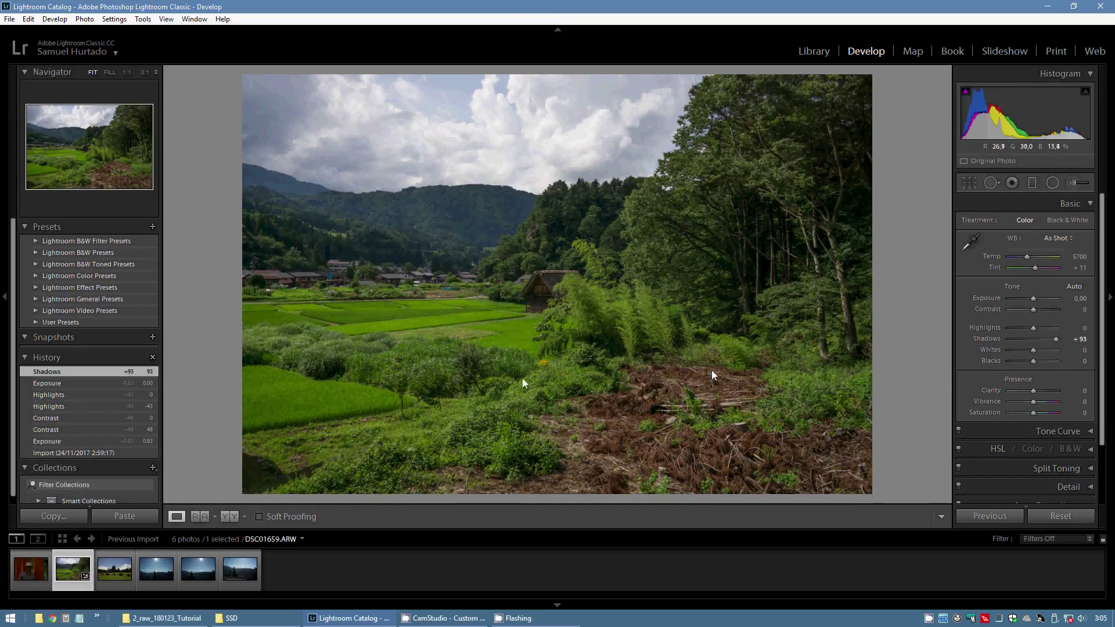
click(886, 228)
key(ctrl+z)
key(ctrl+z)
key(ctrl+z)
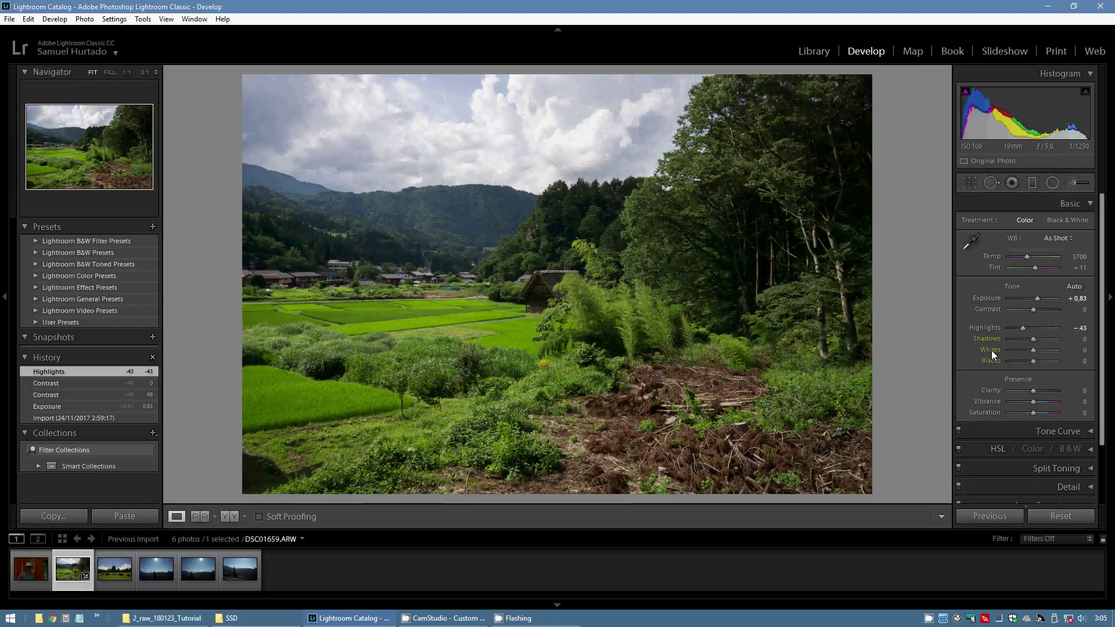
Step: Try adjusting Whites to +17 and undo the change
mouse_move(1033, 350)
mouse_down()
mouse_move(1046, 352)
mouse_move(1013, 352)
mouse_up()
shift+double_click(1012, 348)
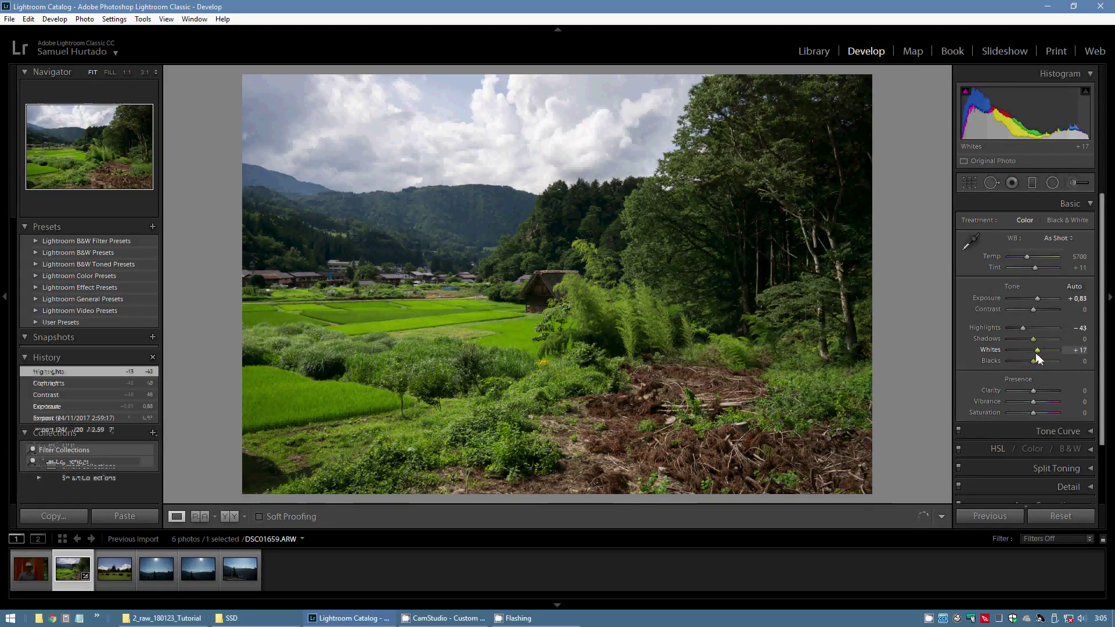
key(ctrl+z)
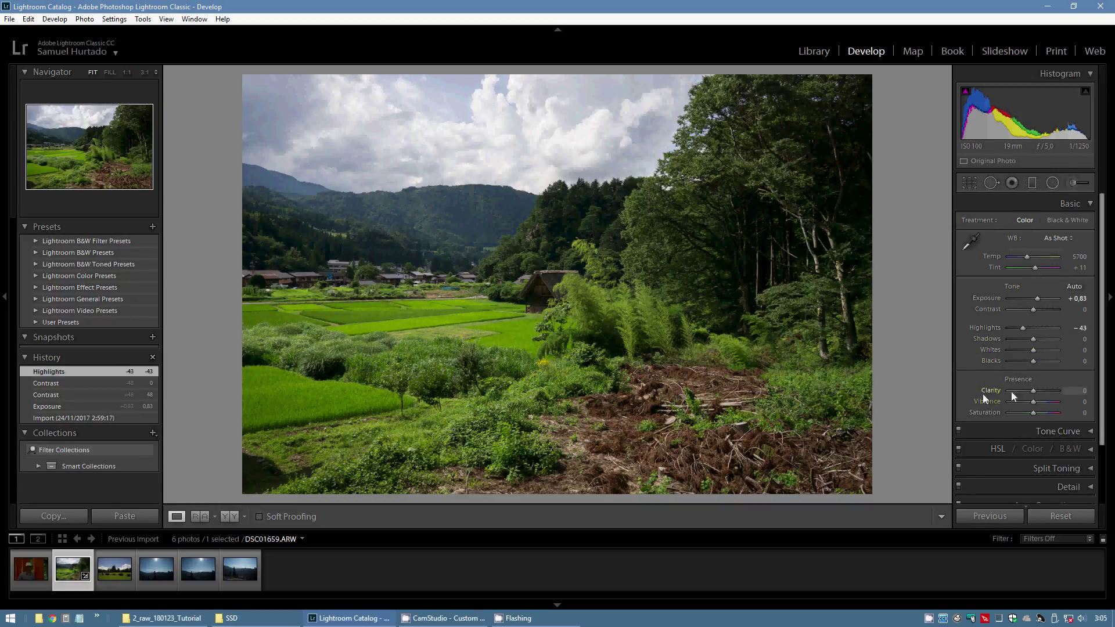
Step: Try a Clarity of +43 while viewing the vegetation at 1:1, undo it and return to the fitted view
click(617, 399)
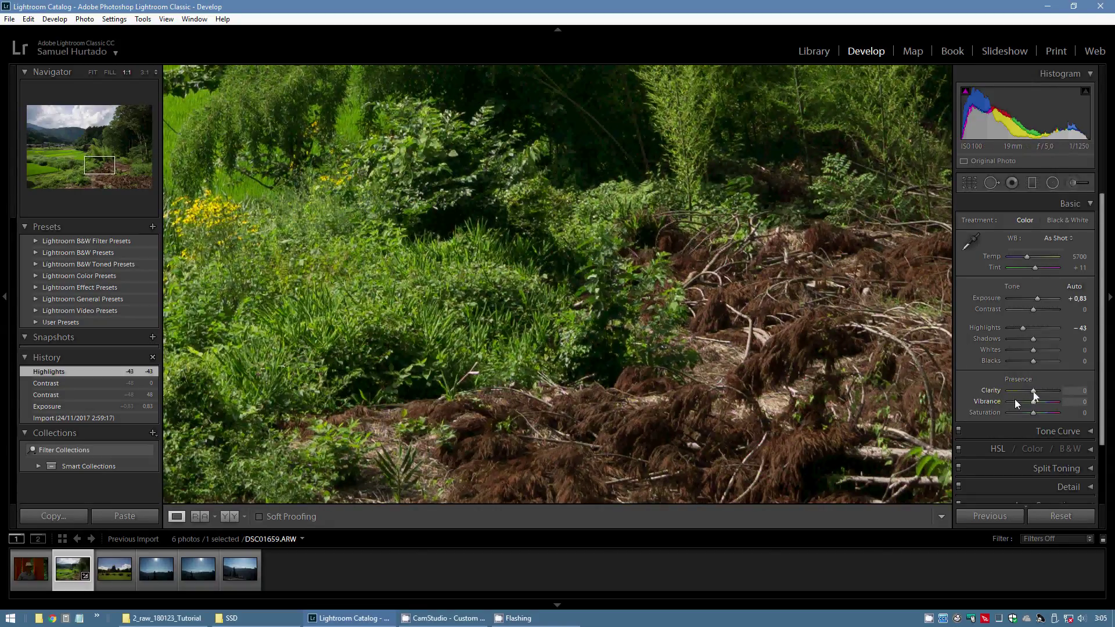
drag(1033, 391, 1044, 392)
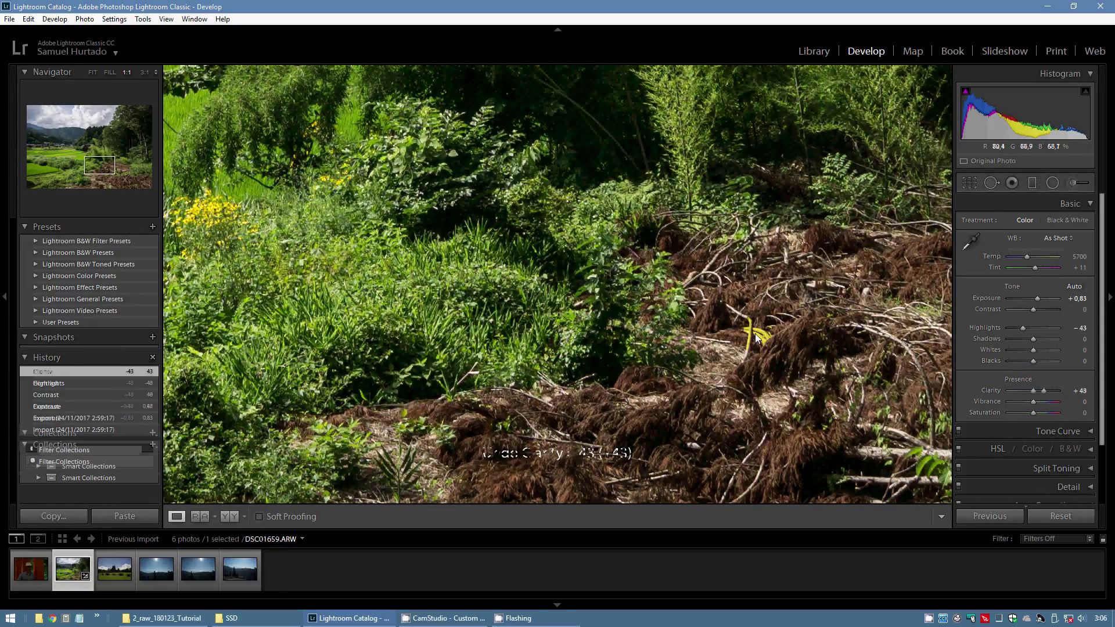
key(ctrl+z)
click(605, 255)
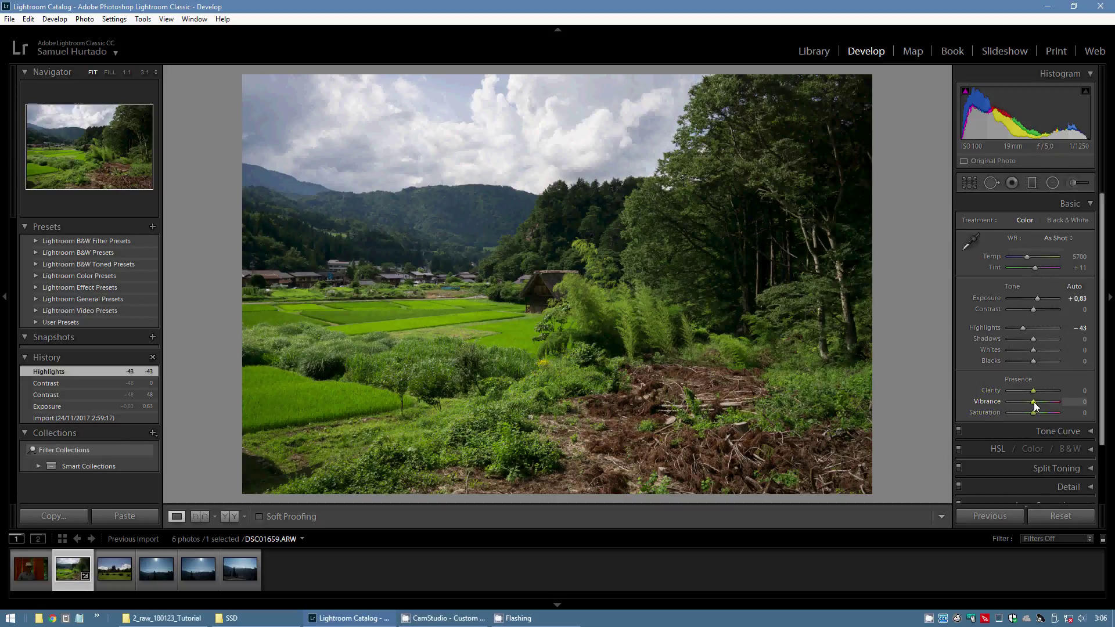
Step: Try Vibrance at +74 and reset it to 0, then do the same with Saturation at +74
drag(1034, 402, 1051, 402)
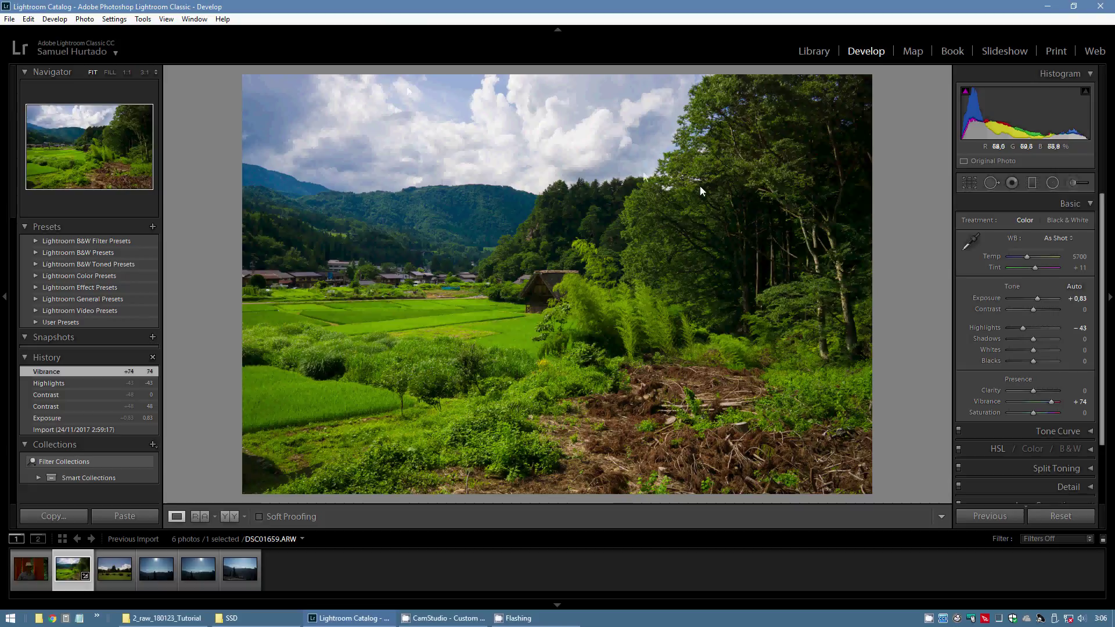
double_click(983, 401)
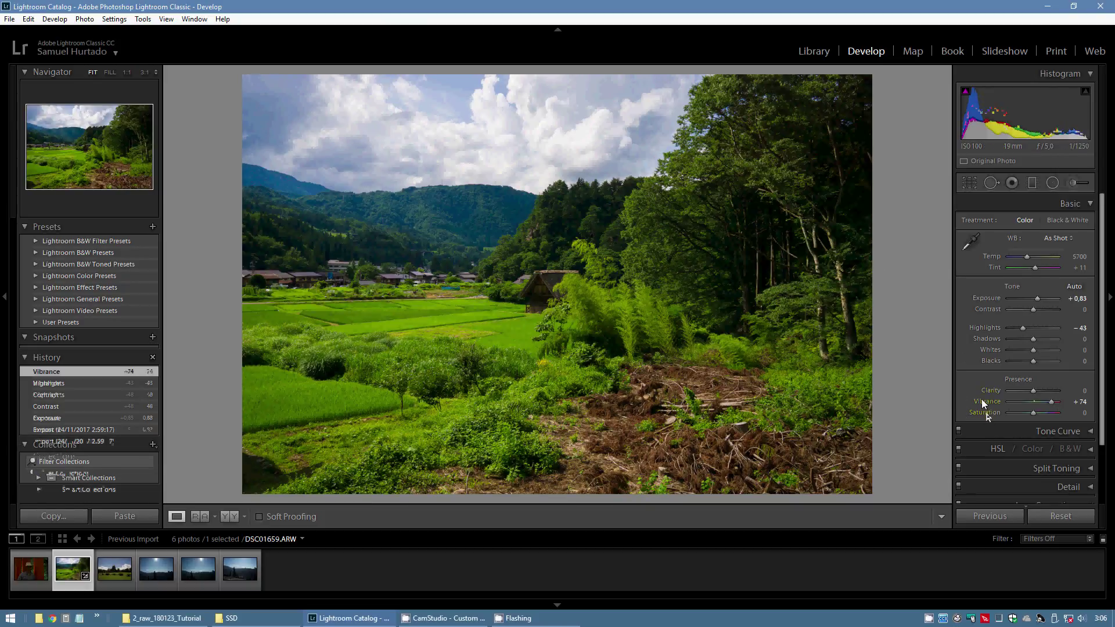
drag(1033, 412, 1043, 414)
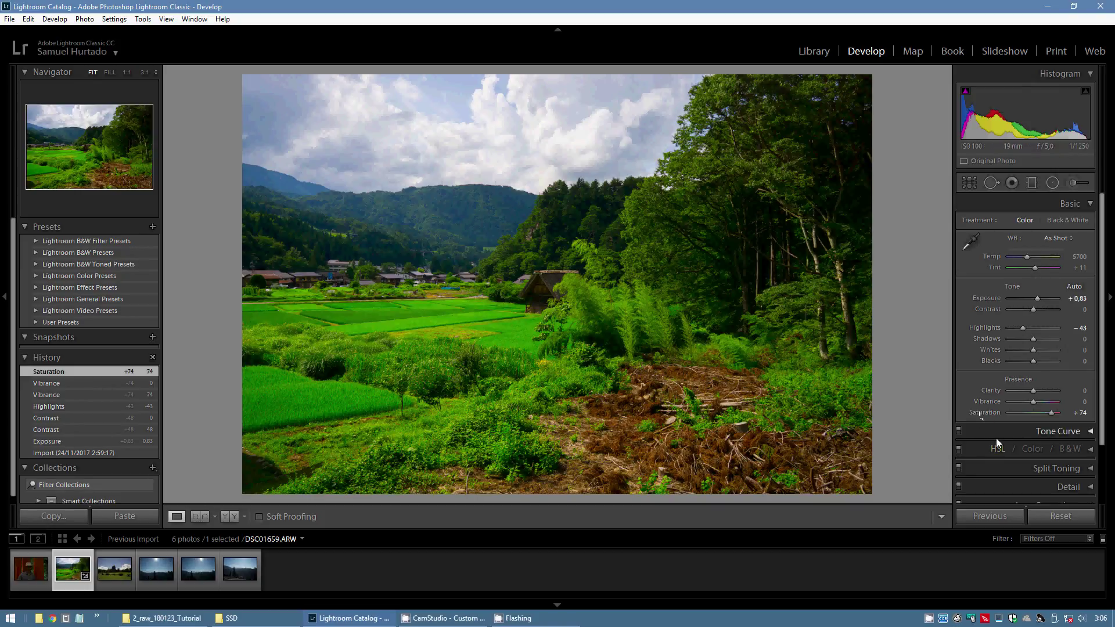
double_click(979, 412)
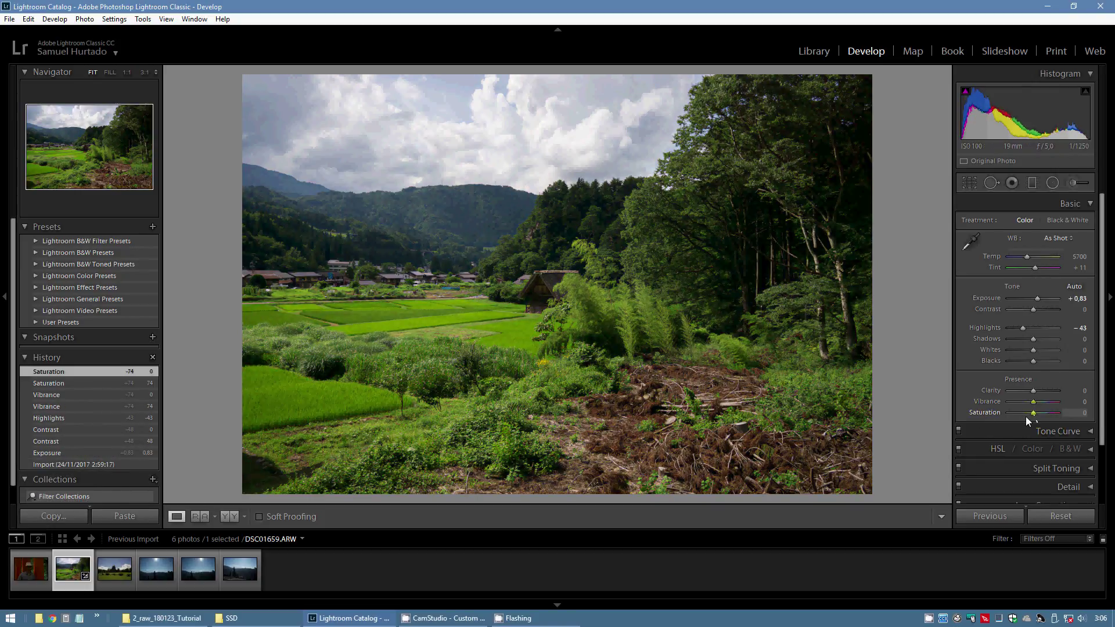
Step: Set the photo's Saturation to +17 and its Vibrance to +12
drag(1026, 416, 1037, 413)
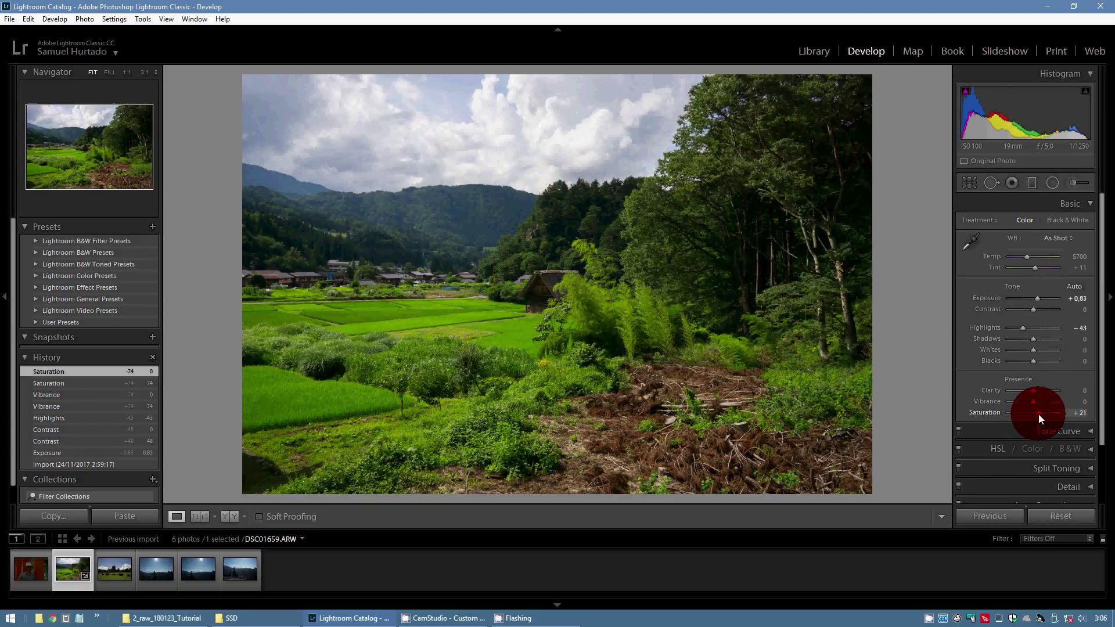
drag(1038, 413, 1038, 414)
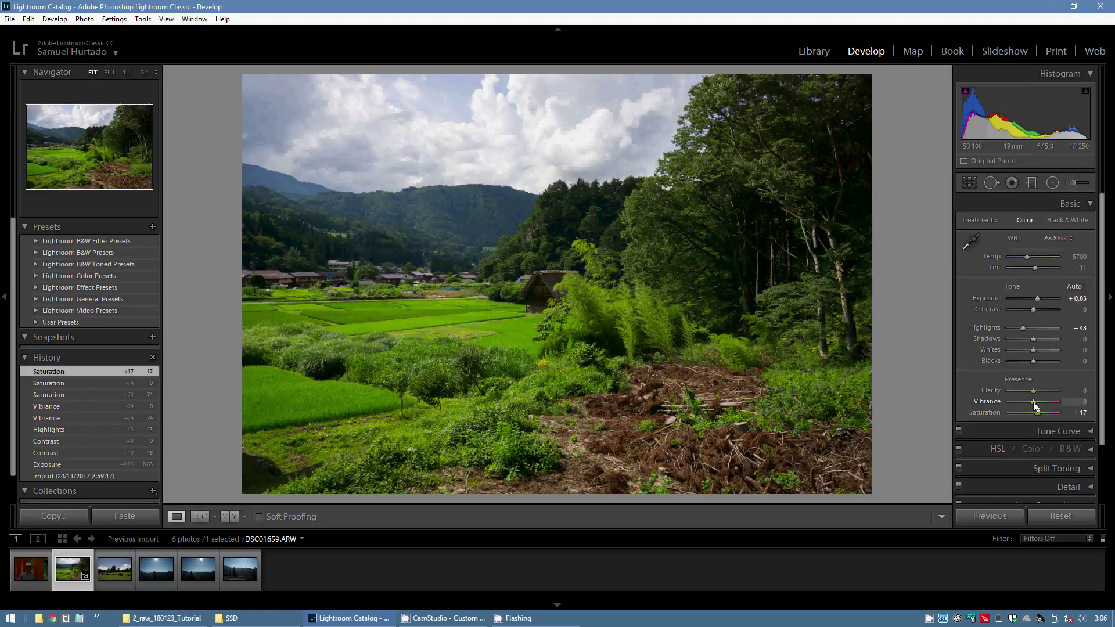
drag(1034, 399, 1038, 402)
drag(1038, 403, 1037, 403)
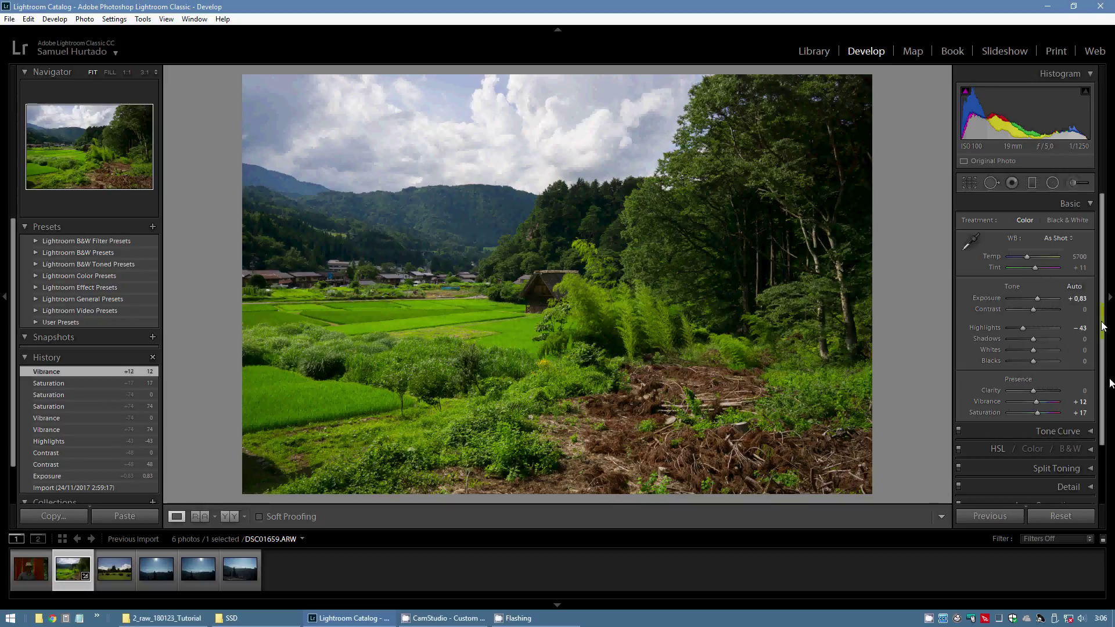
Step: Expand the Tone Curve settings and compare the parametric region sliders with the point curve, ending on the point curve
drag(1103, 326, 1095, 378)
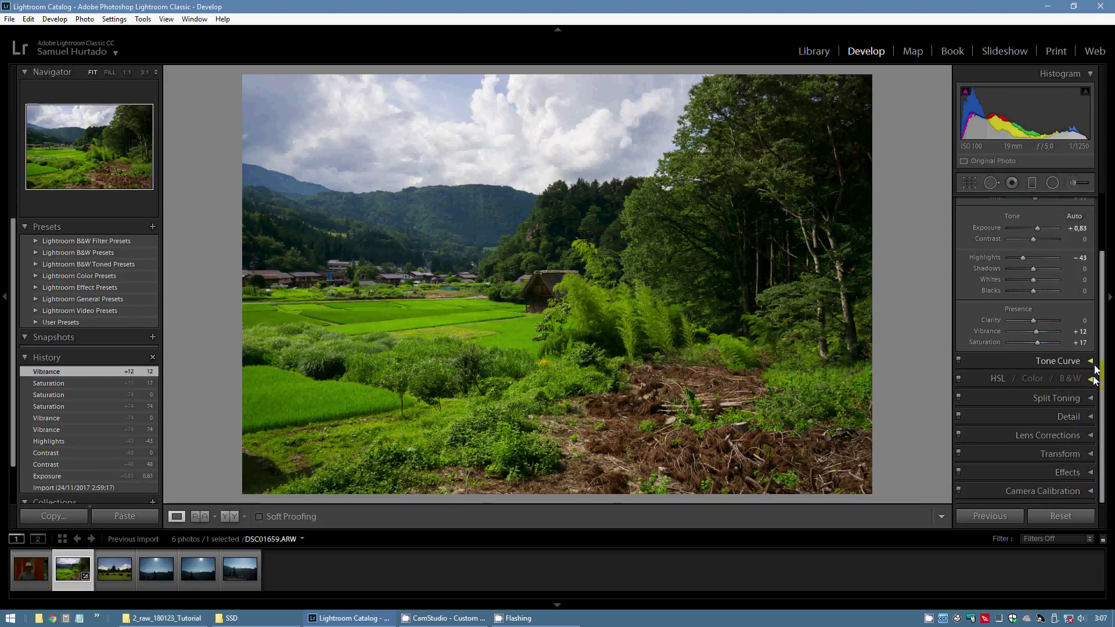
click(1091, 361)
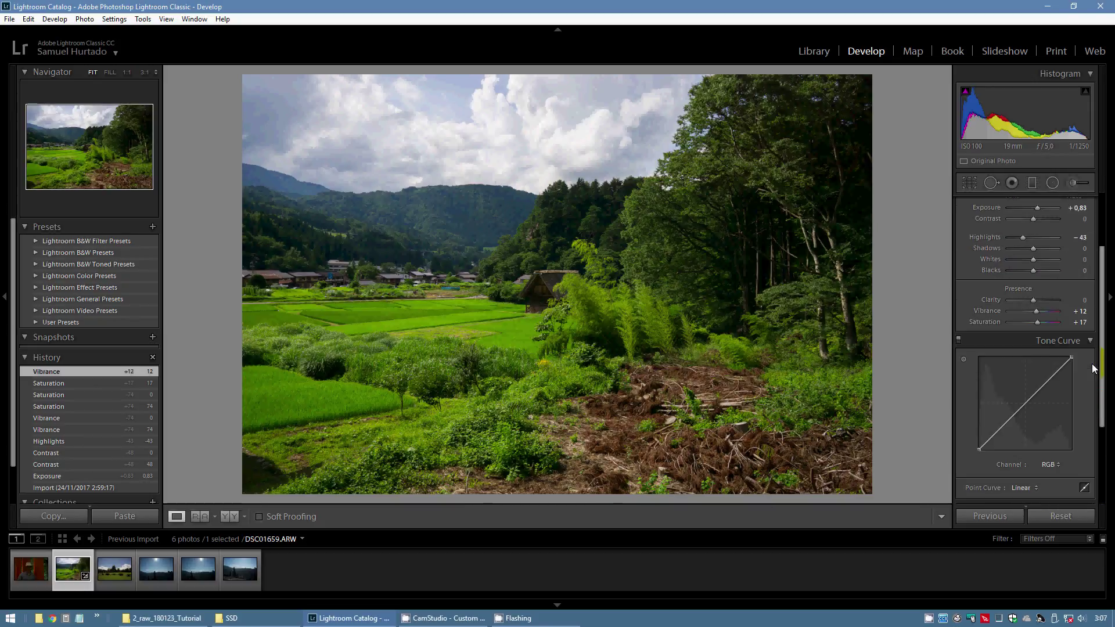
drag(1102, 375, 1104, 448)
click(1083, 378)
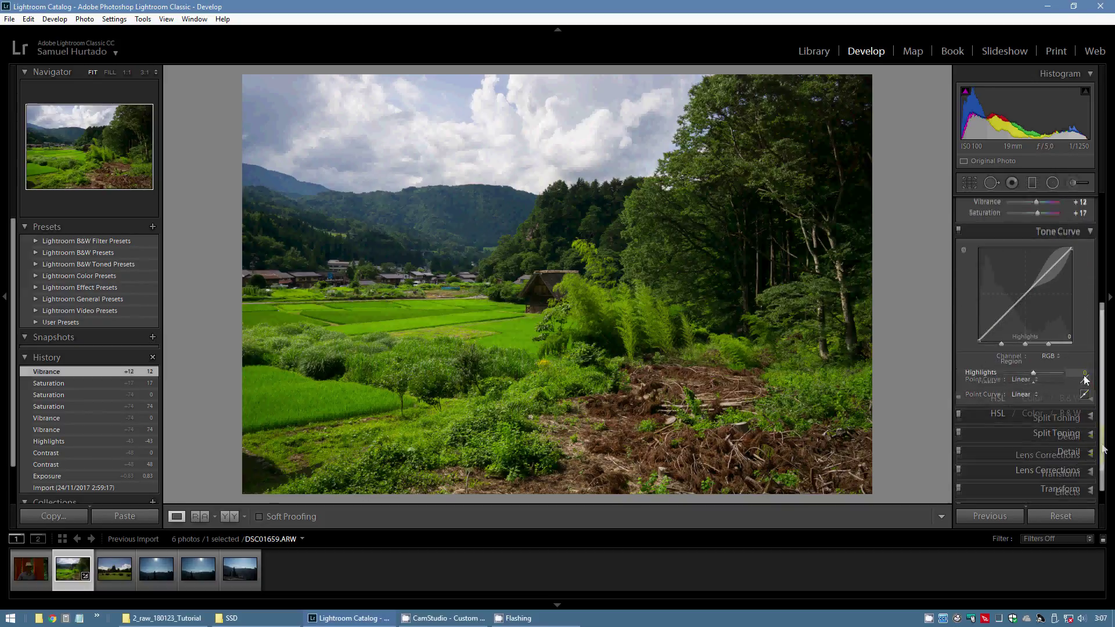
click(1084, 427)
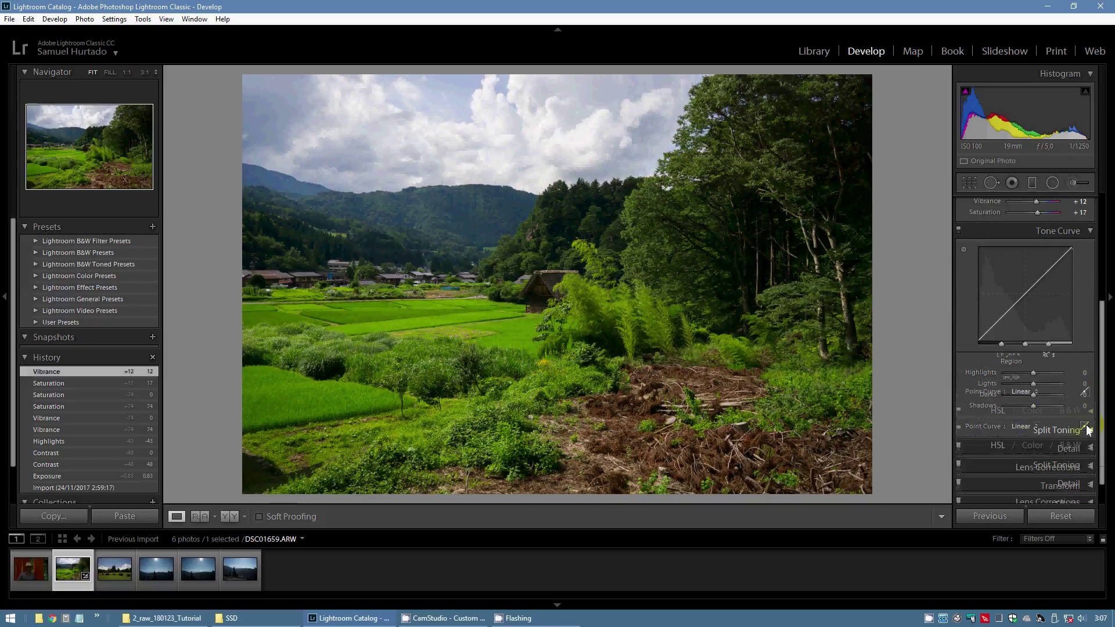
mouse_move(1104, 390)
mouse_down()
mouse_move(1105, 373)
mouse_move(1092, 379)
mouse_up()
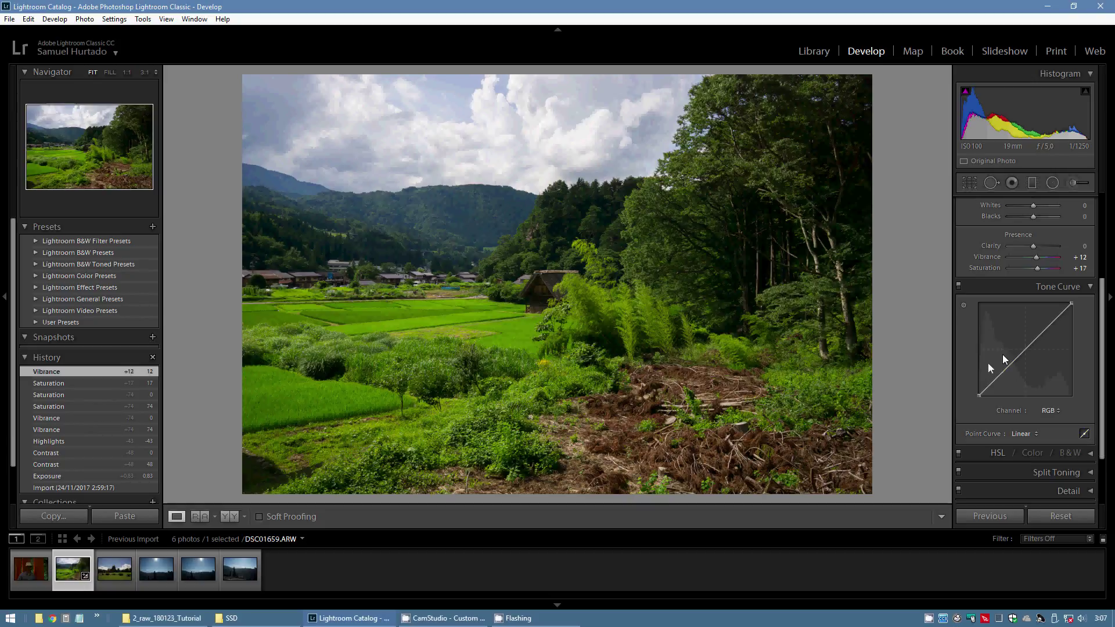
scroll(1103, 395, up, 3)
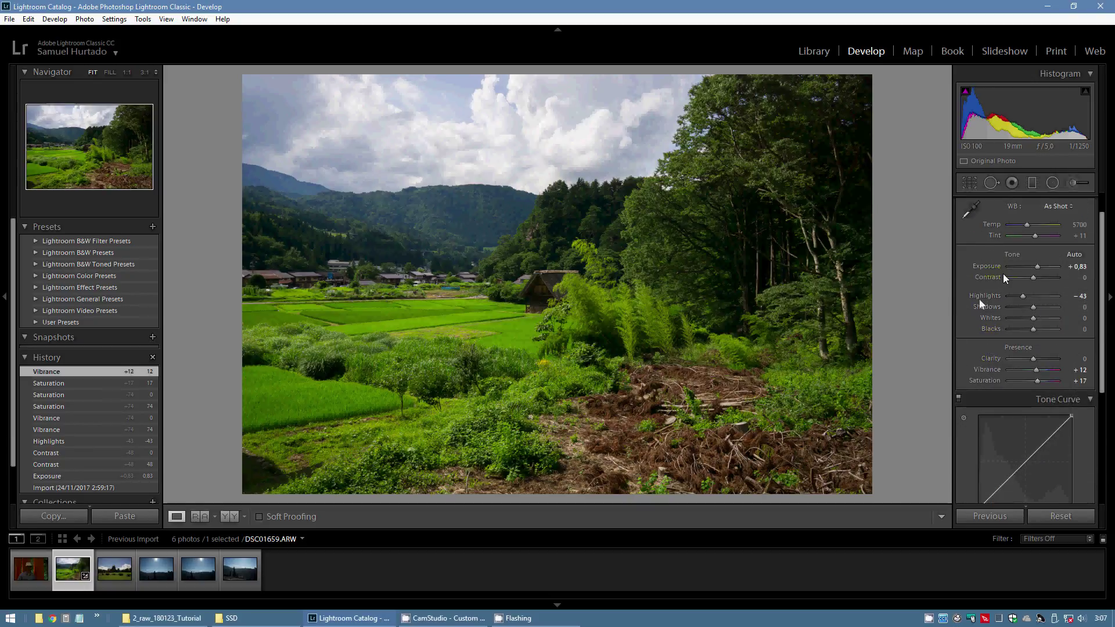
drag(1103, 393, 1107, 434)
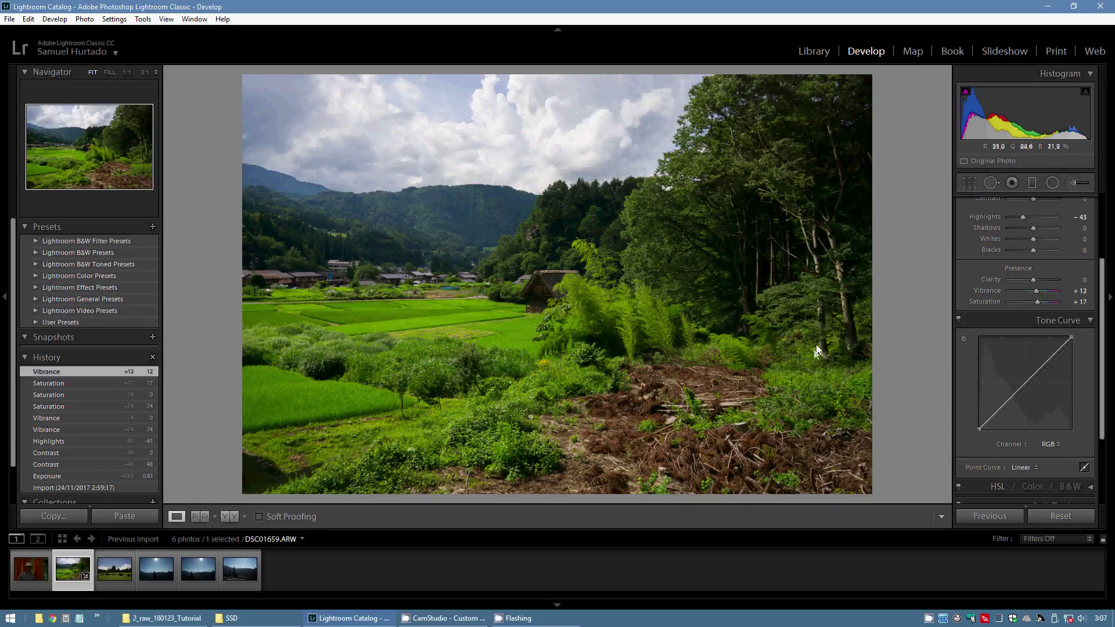
Step: Try a custom RGB point curve that darkens the shadows, midtones and highlights, and undo all the curve changes
click(997, 413)
mouse_move(1019, 390)
mouse_down()
mouse_move(1019, 405)
mouse_move(1041, 390)
mouse_up()
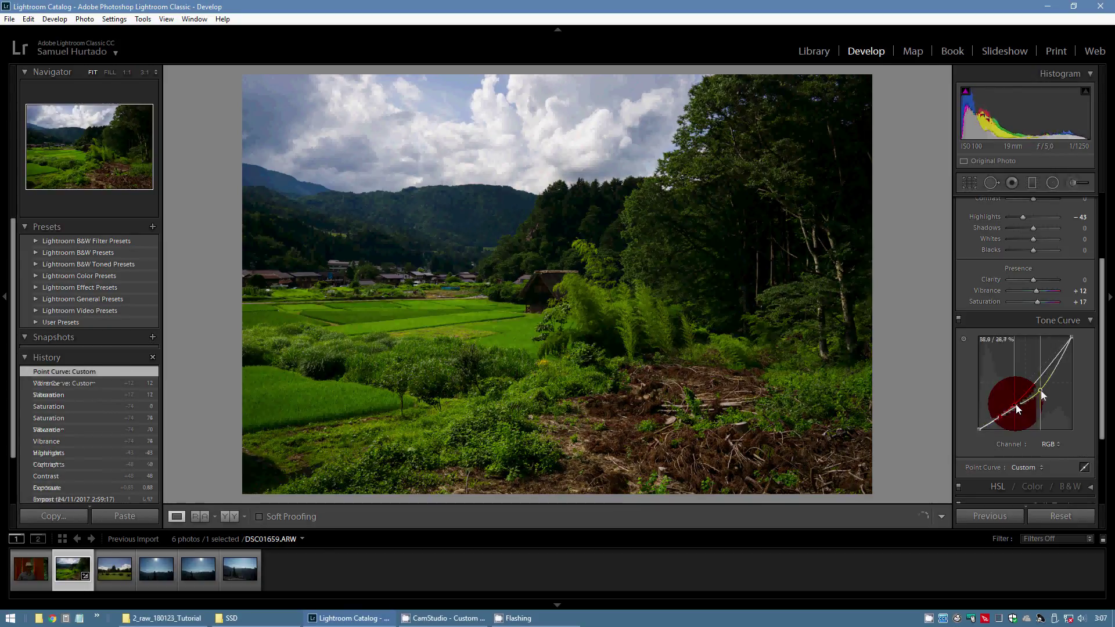
drag(1066, 347, 1067, 366)
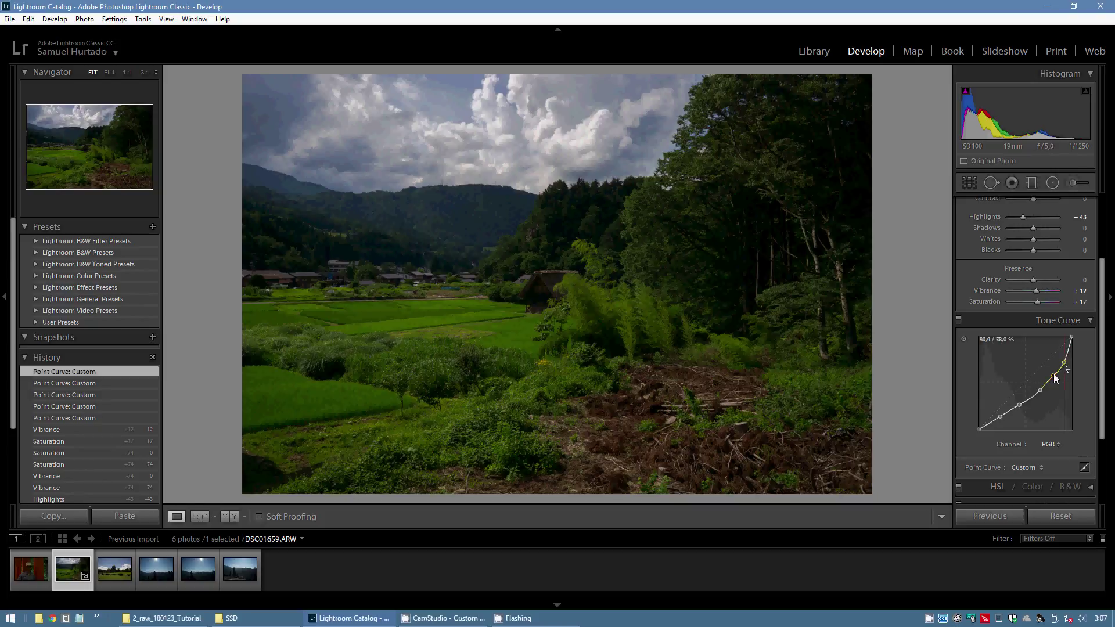
double_click(1064, 366)
click(1059, 361)
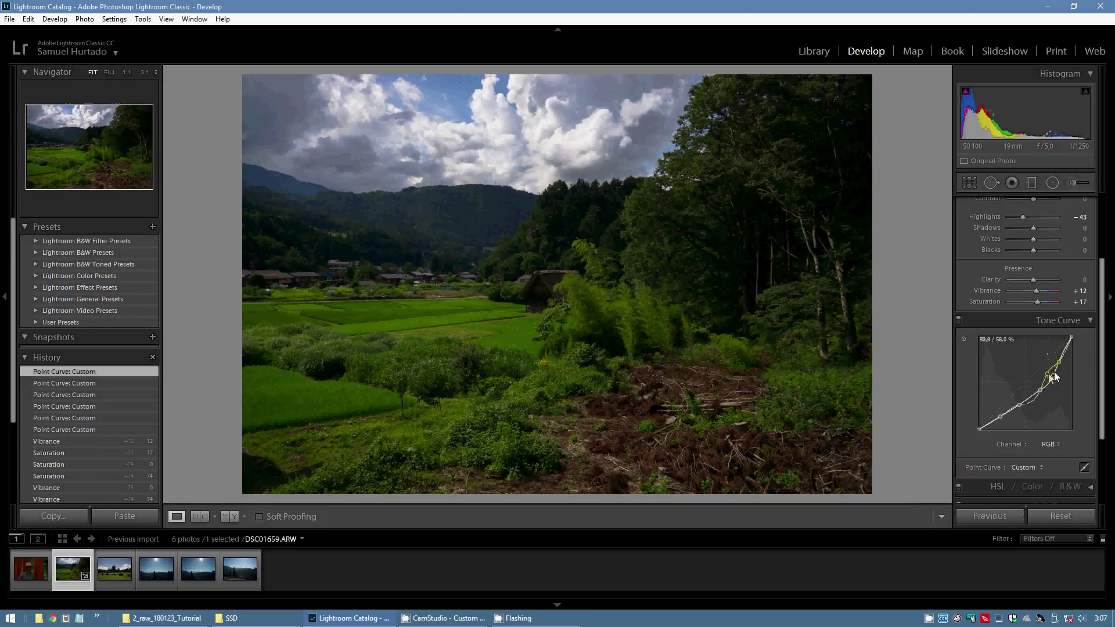
click(1050, 374)
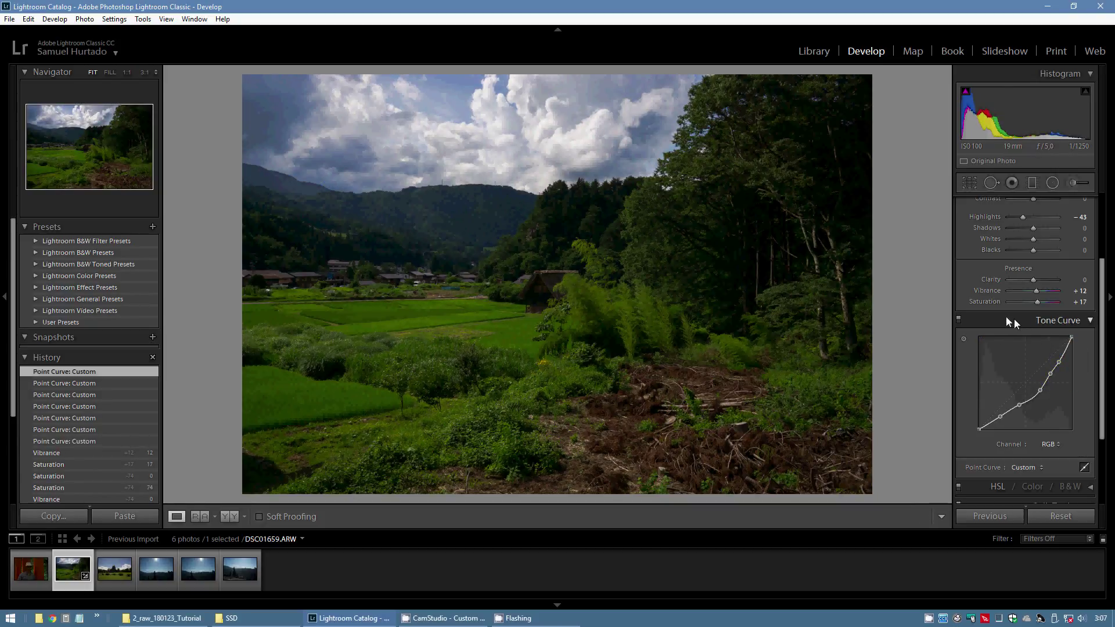
key(ctrl+z)
key(ctrl+z)
key(ctrl+z)
key(ctrl+z)
key(ctrl+z)
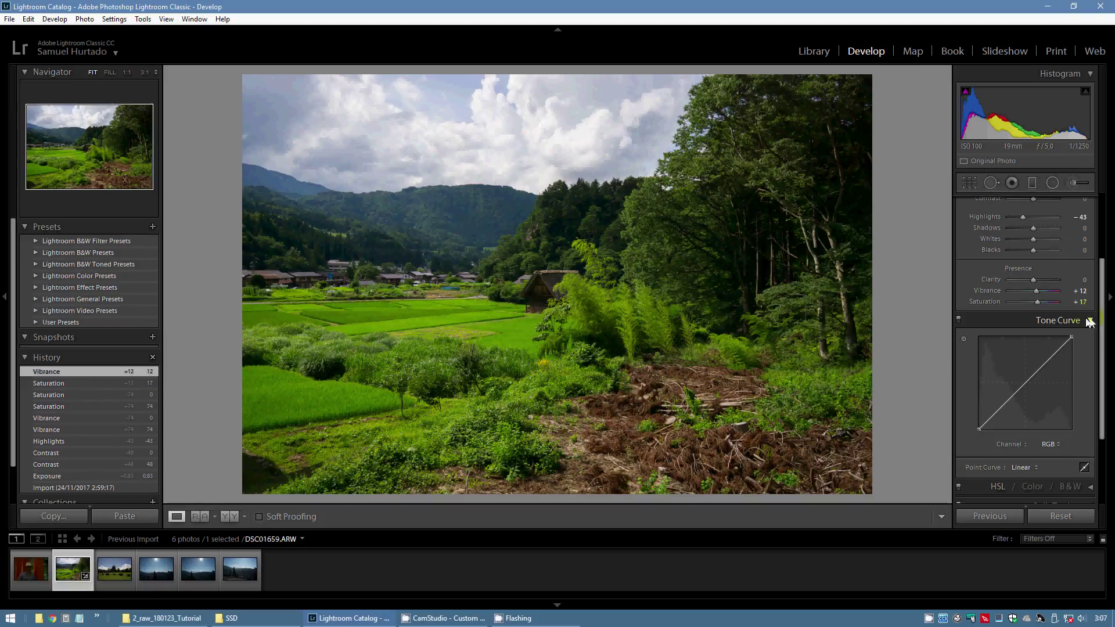
Step: Collapse the Tone Curve settings and show the Hue sliders of the HSL adjustments
click(1091, 323)
click(1077, 341)
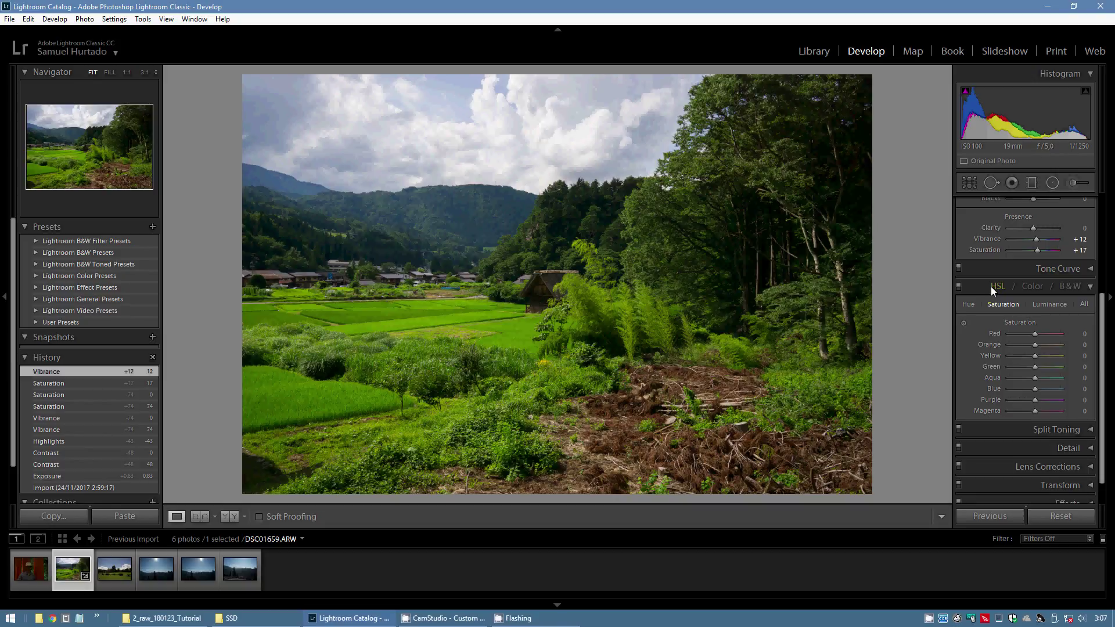
click(968, 306)
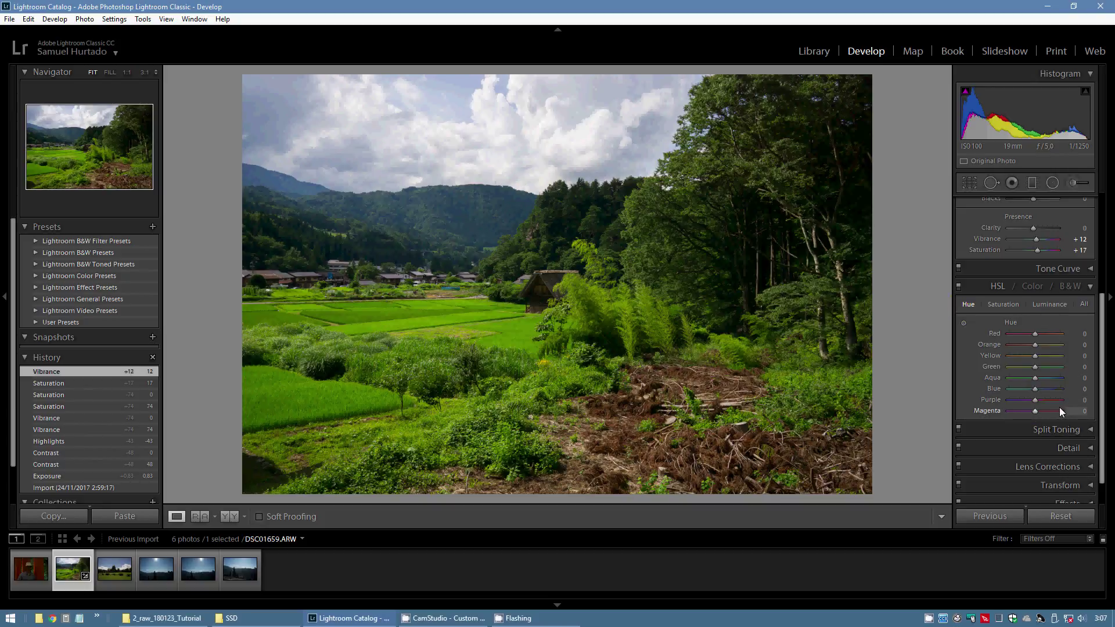
Step: Try a Green hue shift of -47 and reset it to 0
click(1035, 367)
drag(1035, 369, 1025, 369)
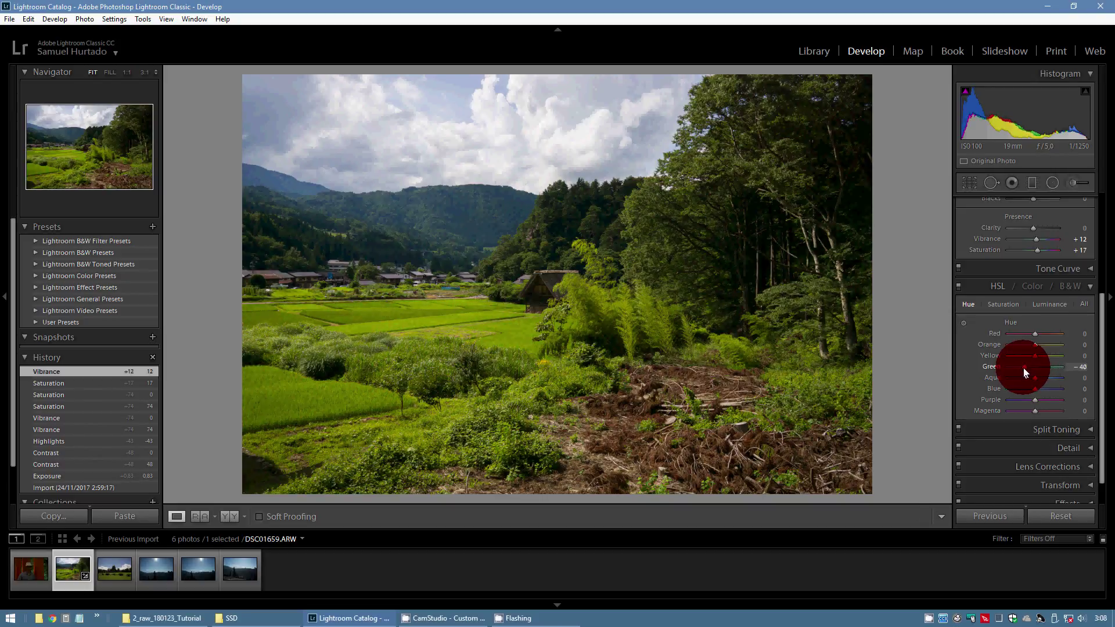
drag(1022, 368, 1022, 368)
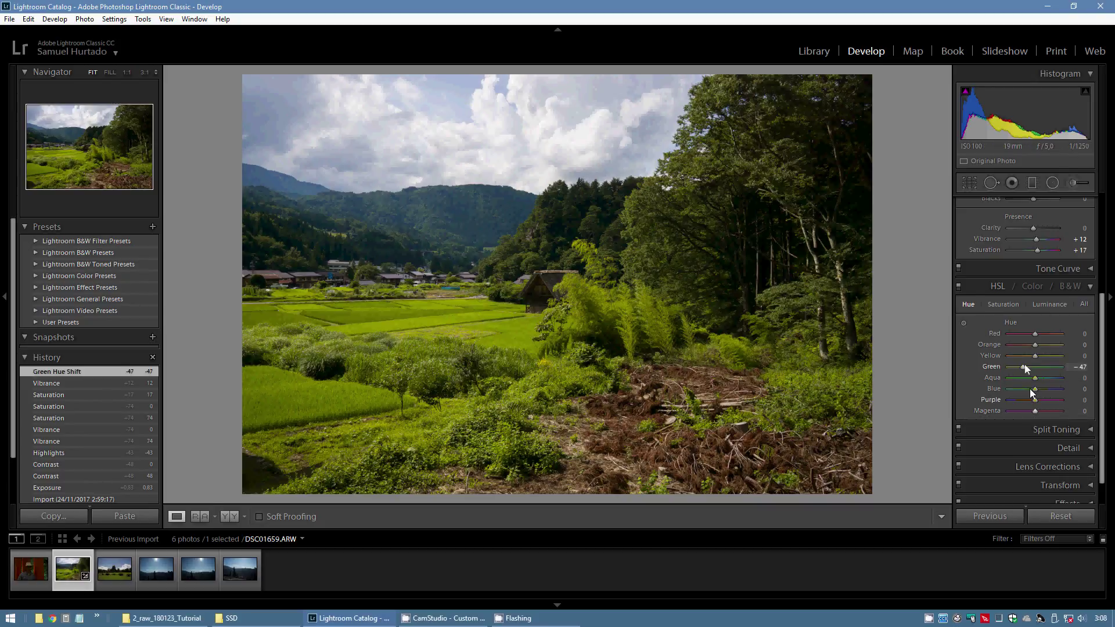
double_click(995, 366)
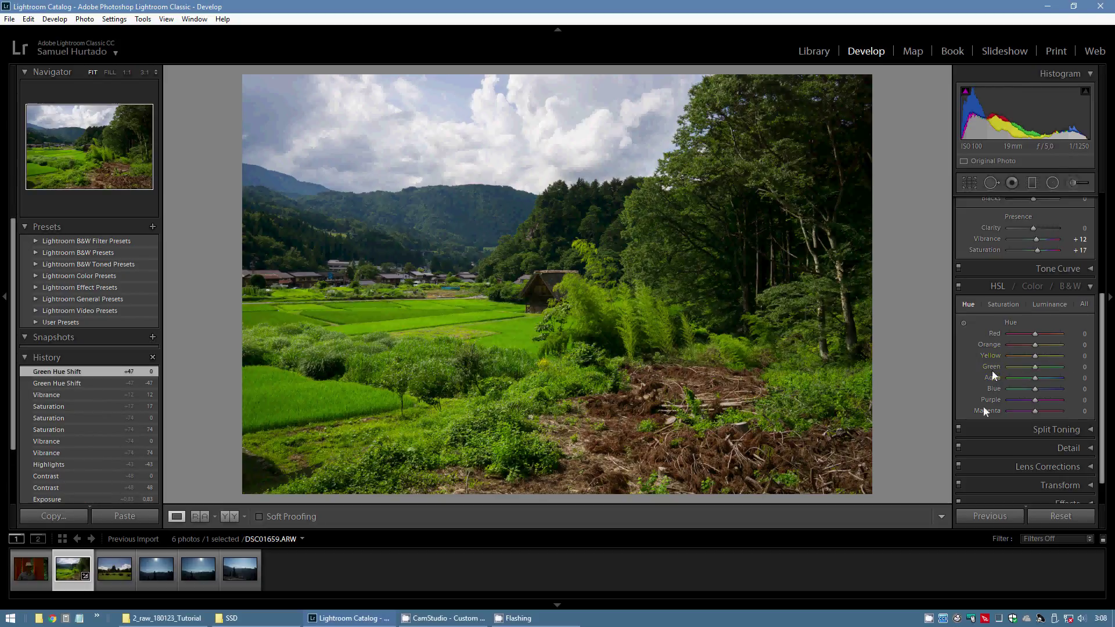
Step: Set the Blue saturation to +53 and the Blue luminance to -22 in the HSL adjustments
click(1011, 302)
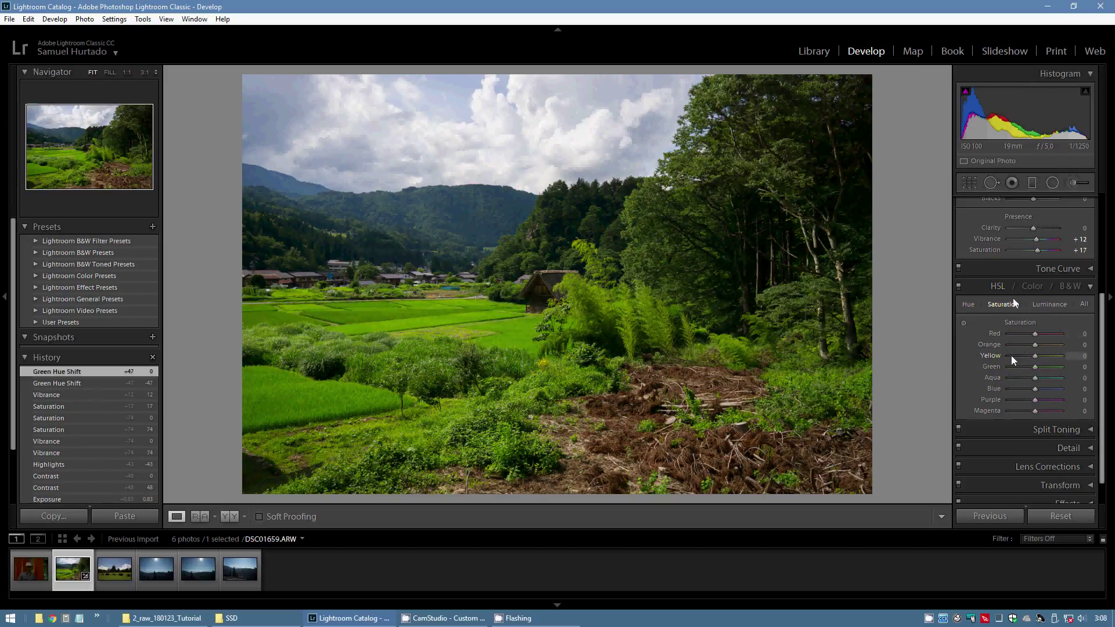
drag(1034, 389, 1047, 391)
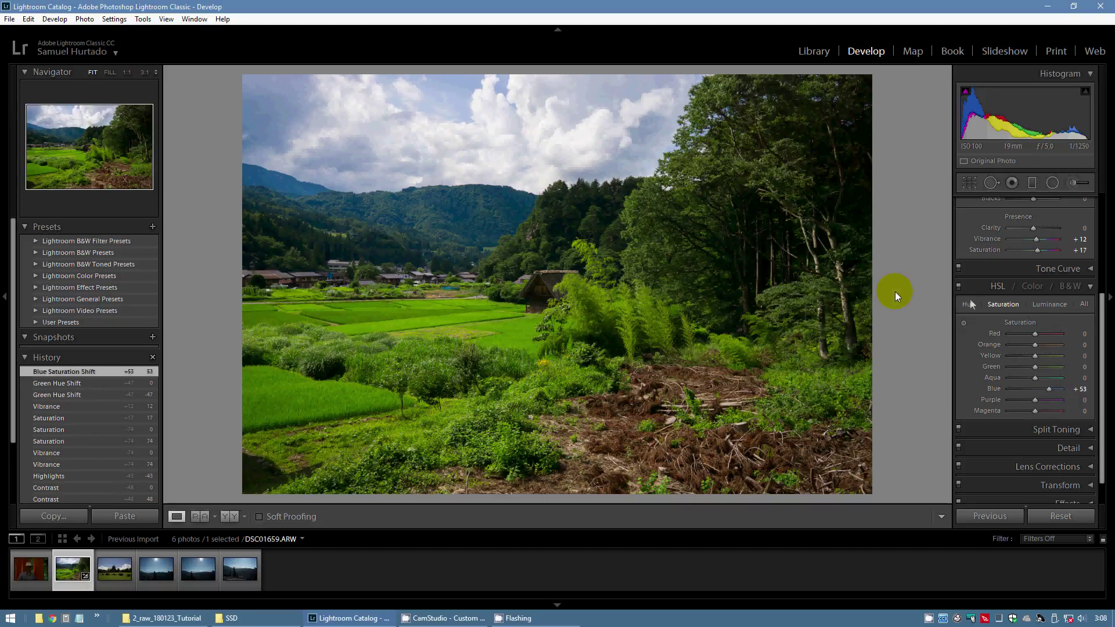
click(1052, 305)
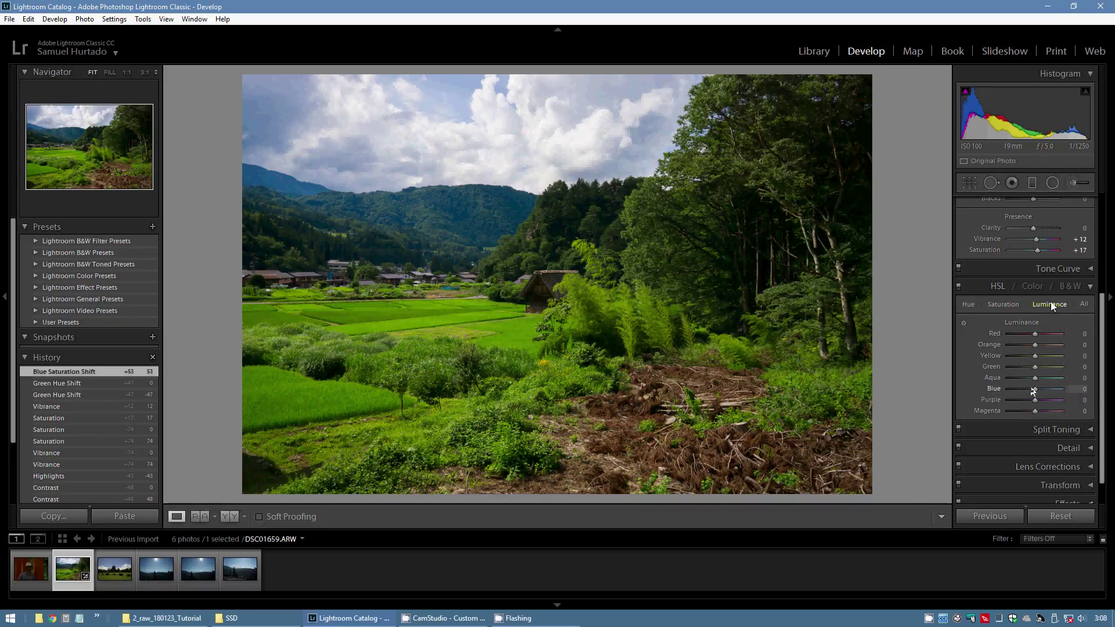
drag(1033, 392, 1029, 389)
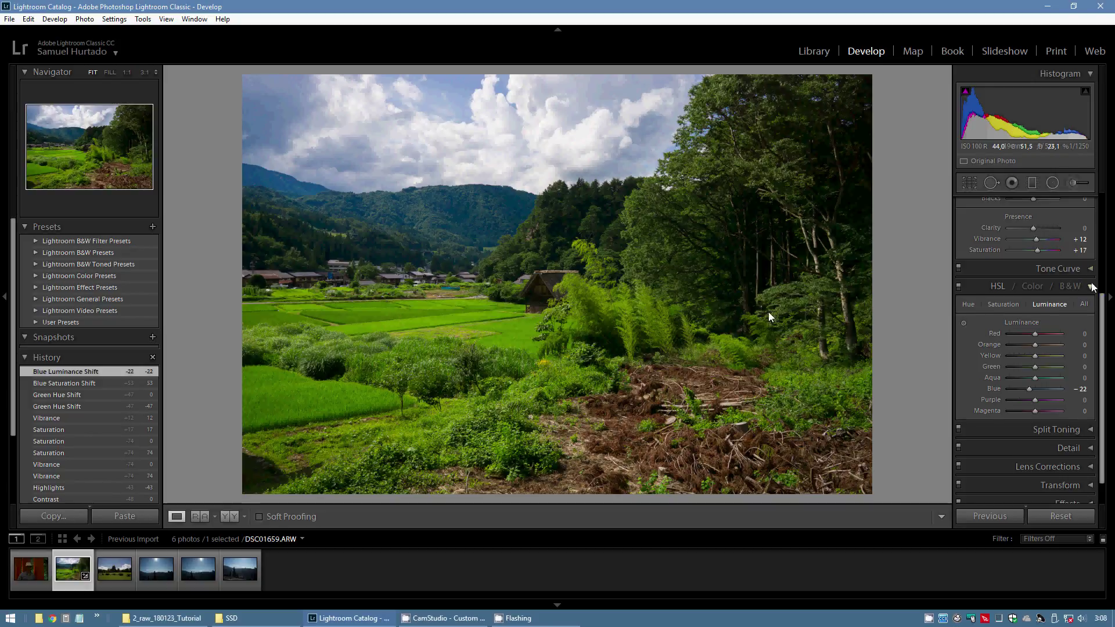
Step: Examine the HSL slider groups and the per-colour Color view, ending on the HSL Saturation sliders
click(968, 305)
click(1003, 308)
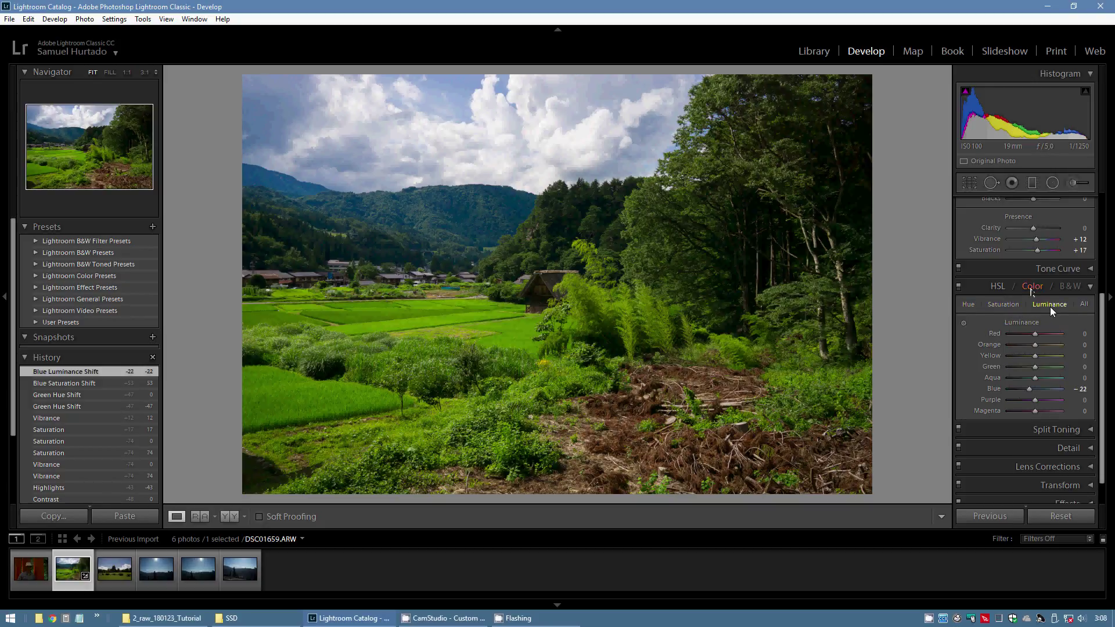
click(1031, 287)
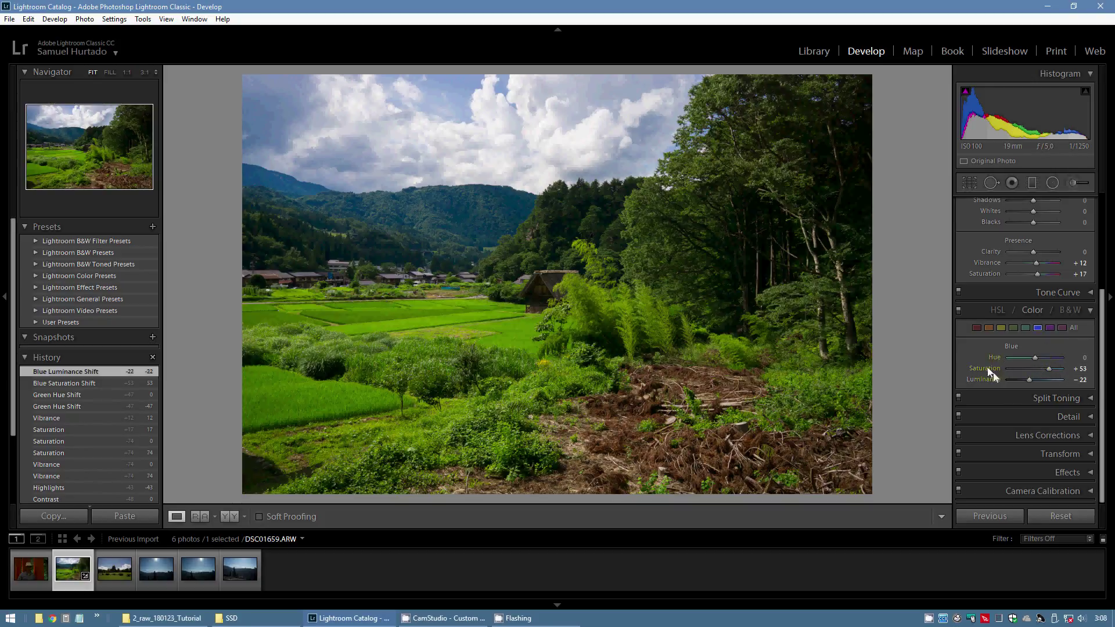
click(1030, 330)
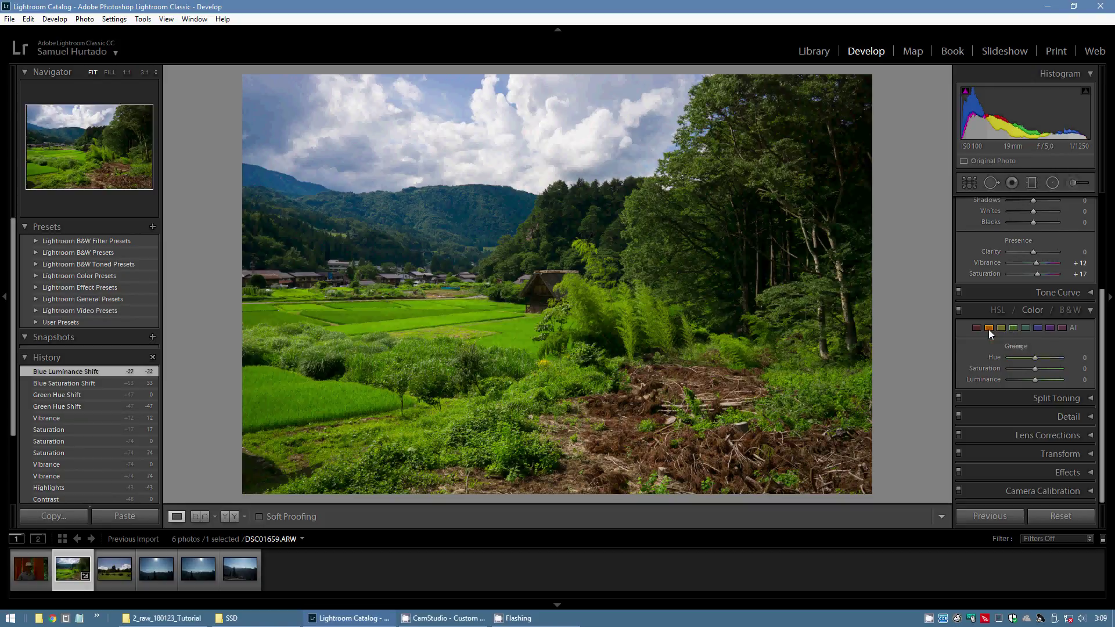
click(998, 311)
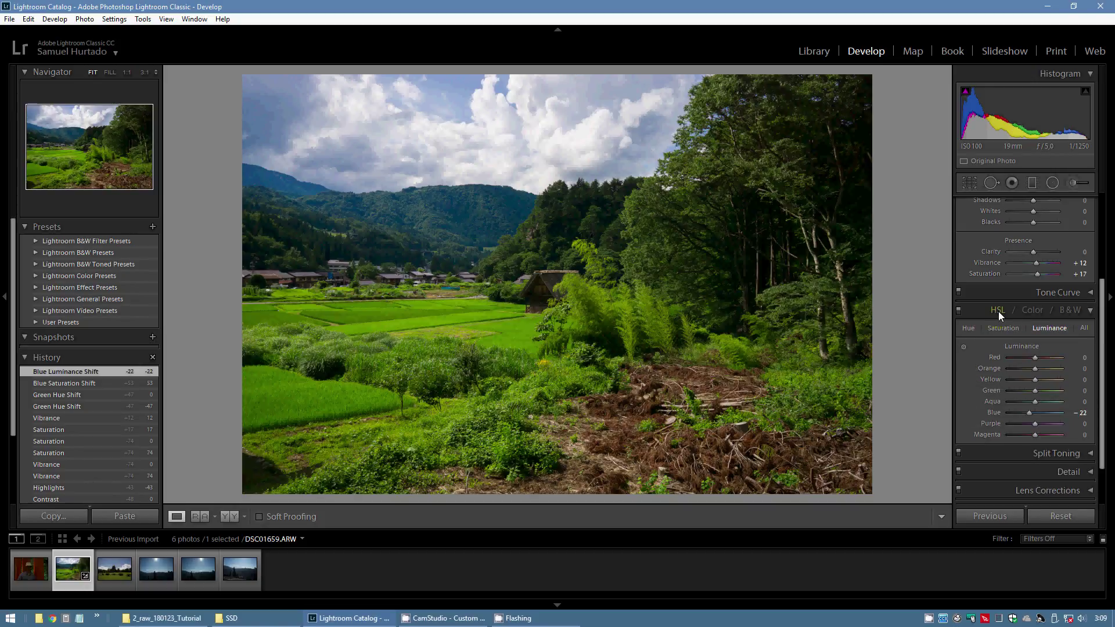
click(1001, 330)
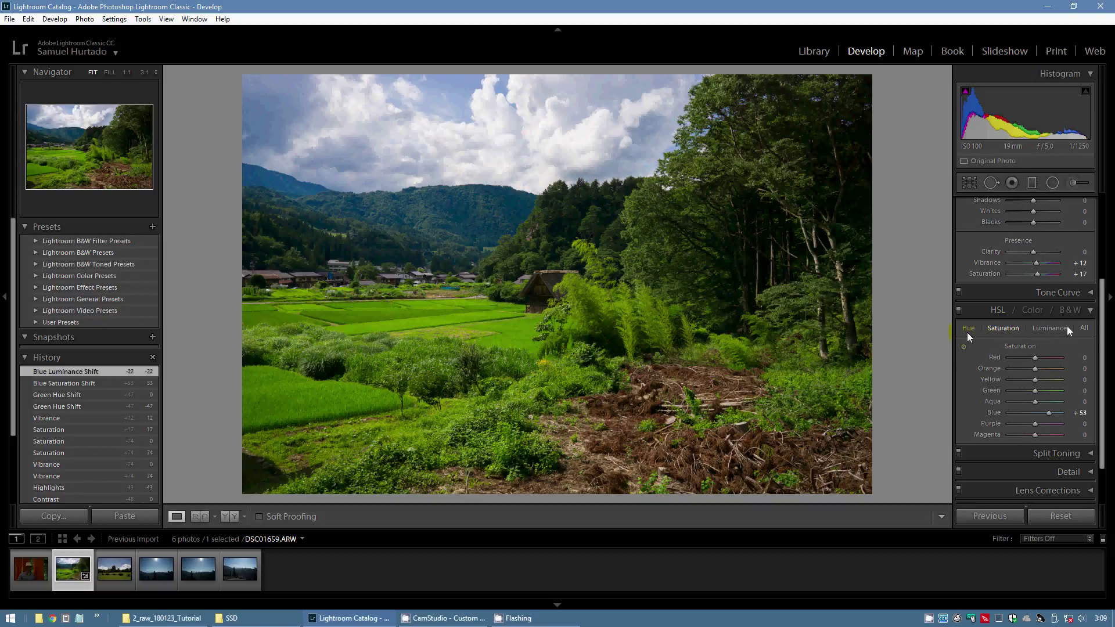
Step: Expand the Split Toning settings below the HSL adjustments
scroll(1096, 338, down, 1)
scroll(1098, 348, down, 2)
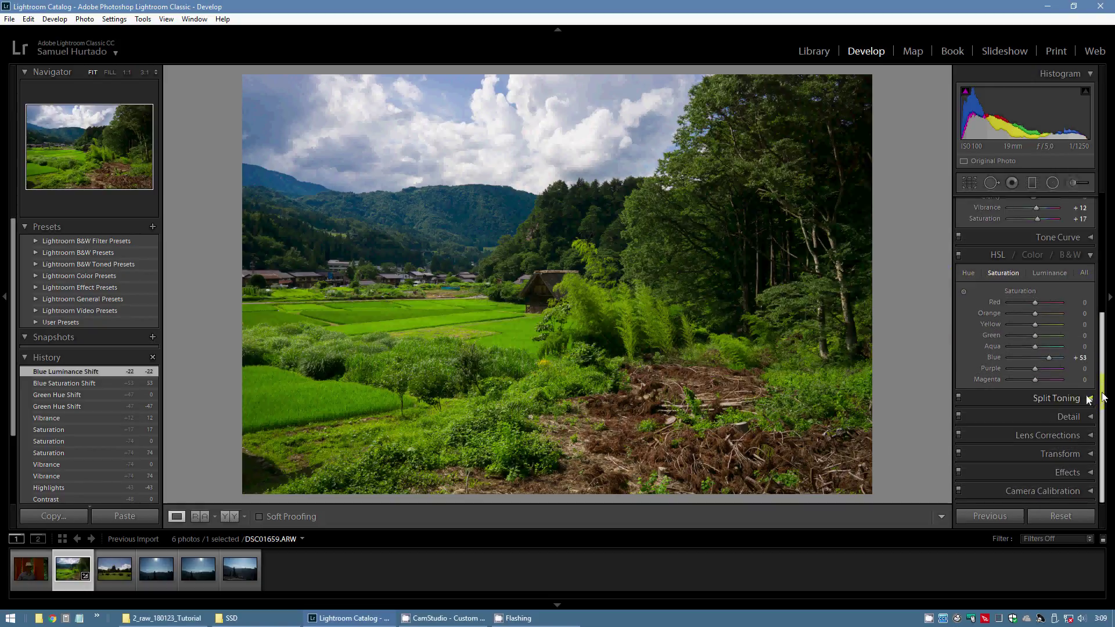
click(1092, 400)
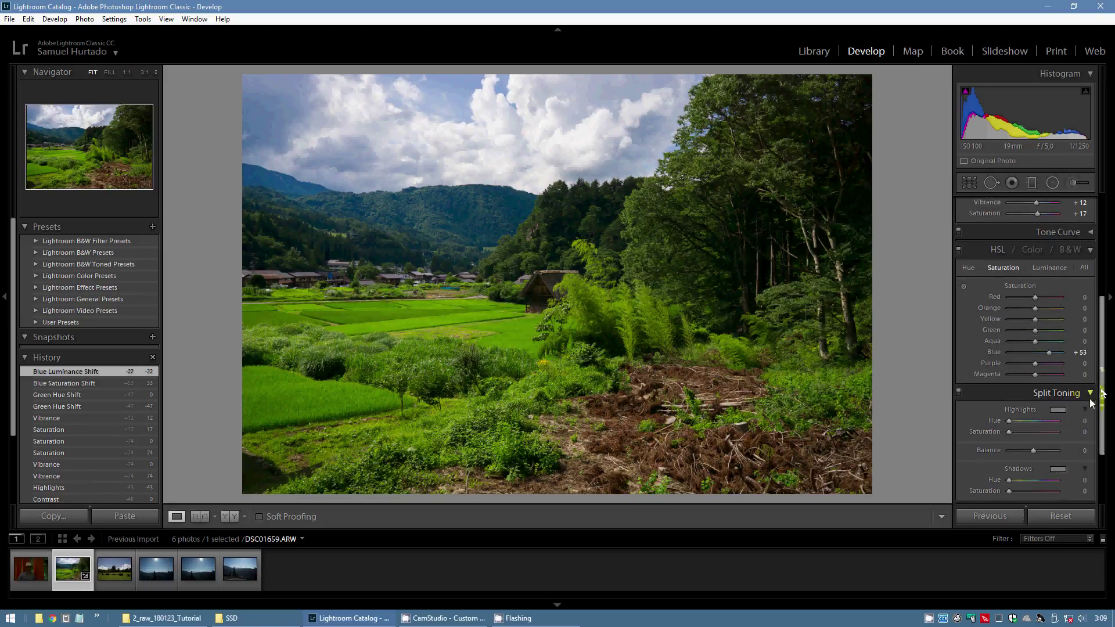
Step: Collapse the Split Toning settings and expand the Detail settings
scroll(1100, 451, down, 3)
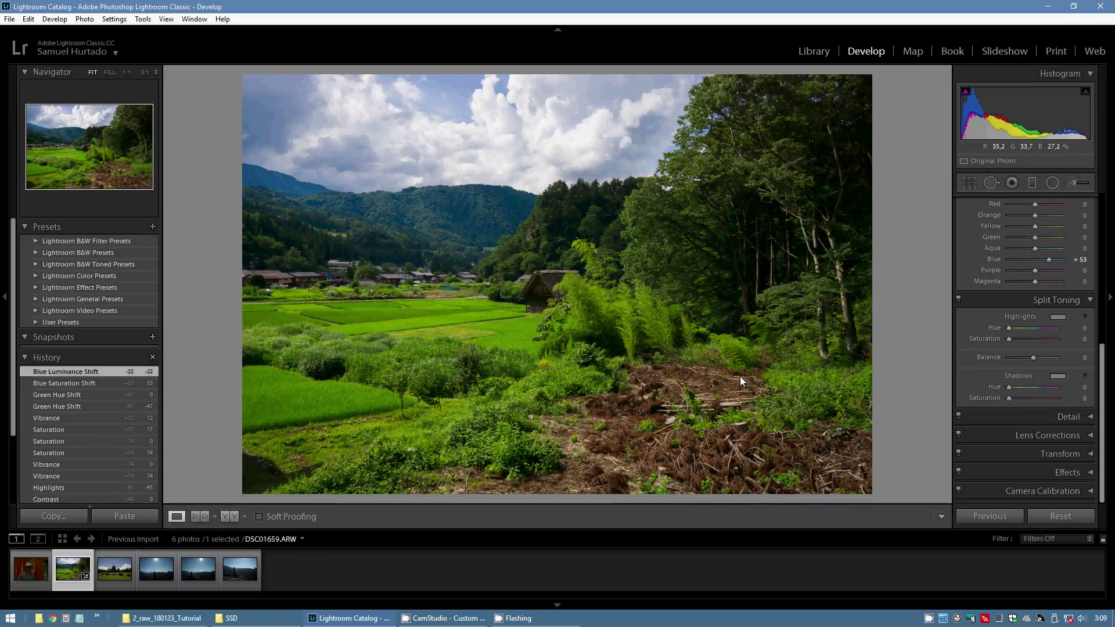
click(1091, 301)
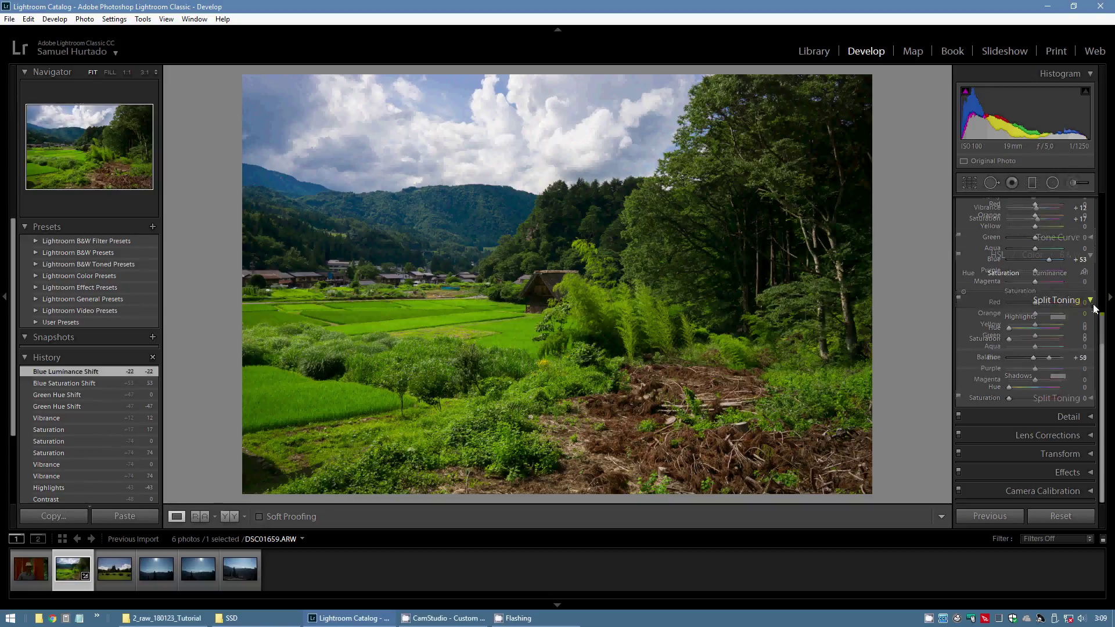
click(1091, 418)
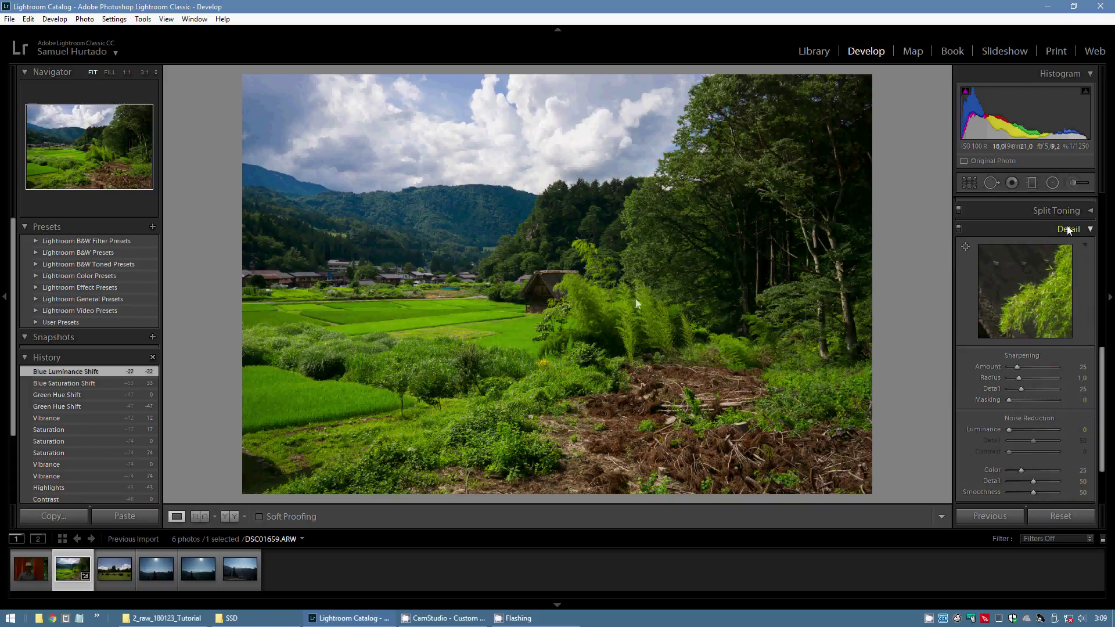
Step: Try a Sharpening amount of 89 while viewing the thatched hut at 1:1, and undo it
drag(1102, 381, 1103, 432)
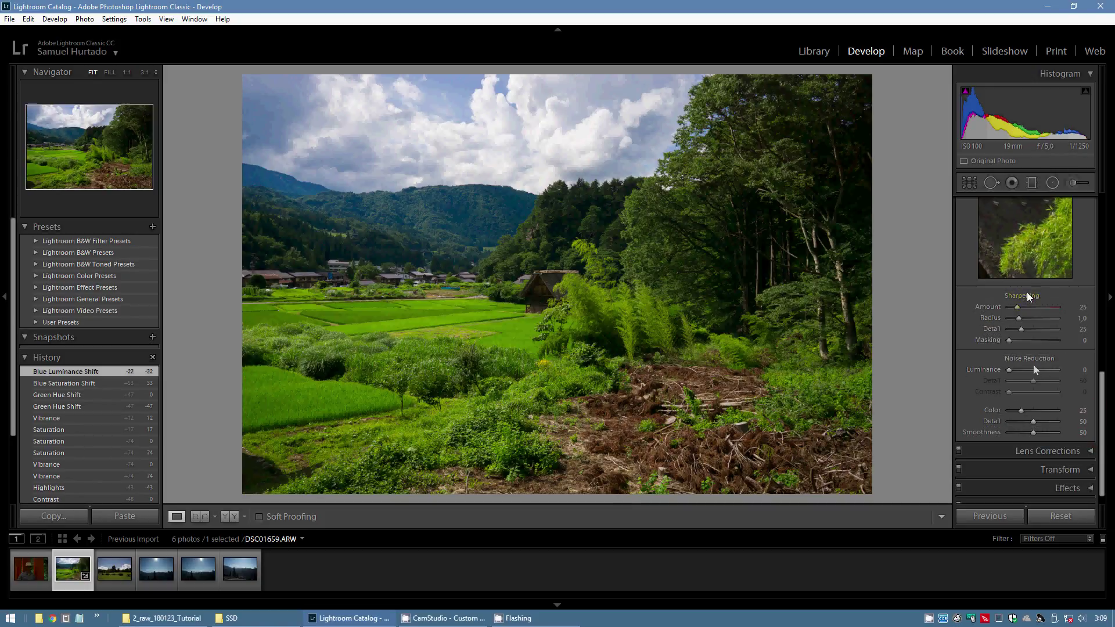
click(525, 318)
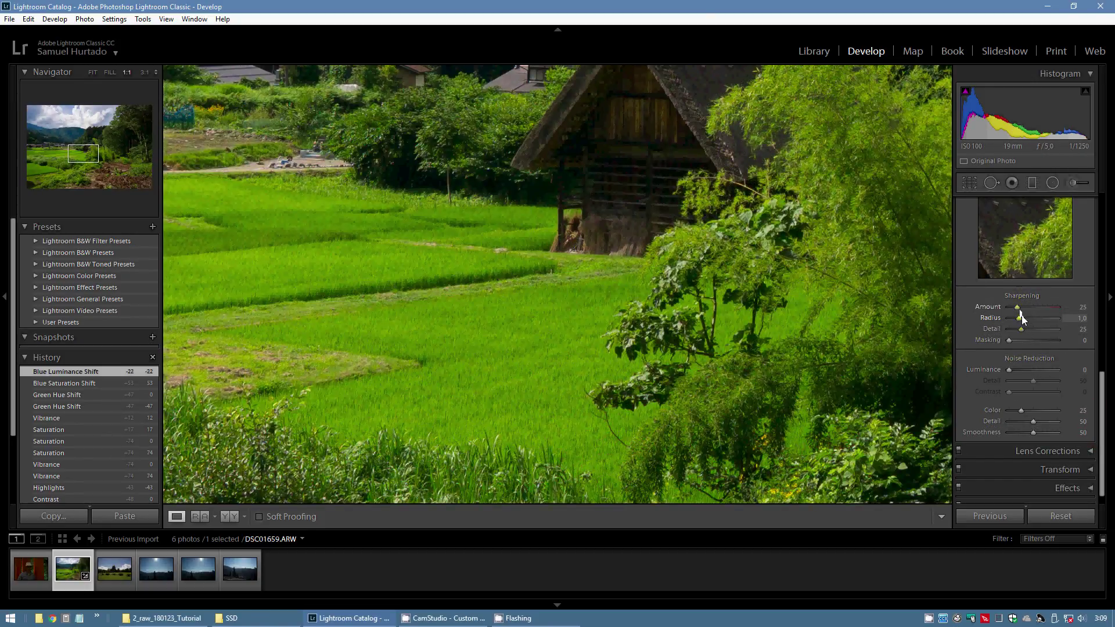
drag(1017, 309, 1040, 310)
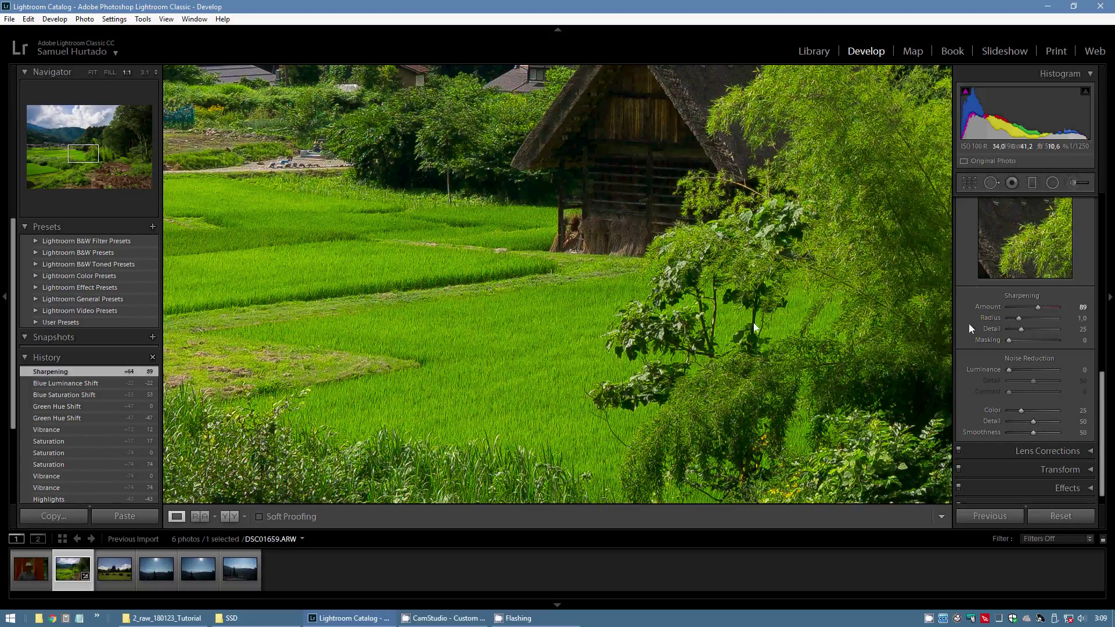
key(ctrl+z)
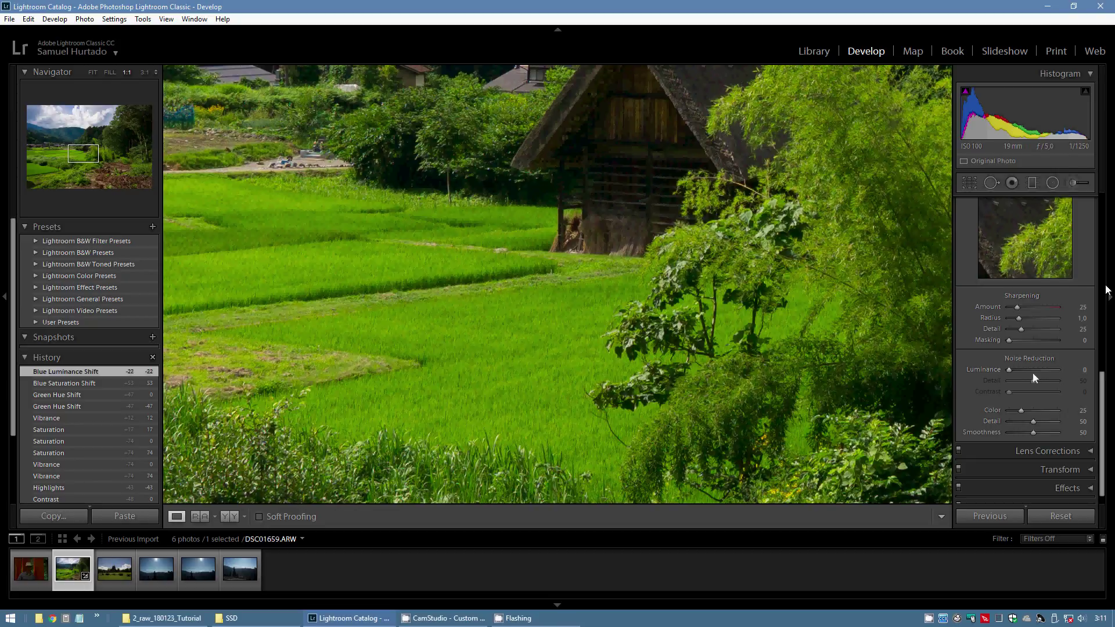
Step: Return the photo to the fitted view and expand the Lens Corrections settings
drag(1103, 429, 1105, 464)
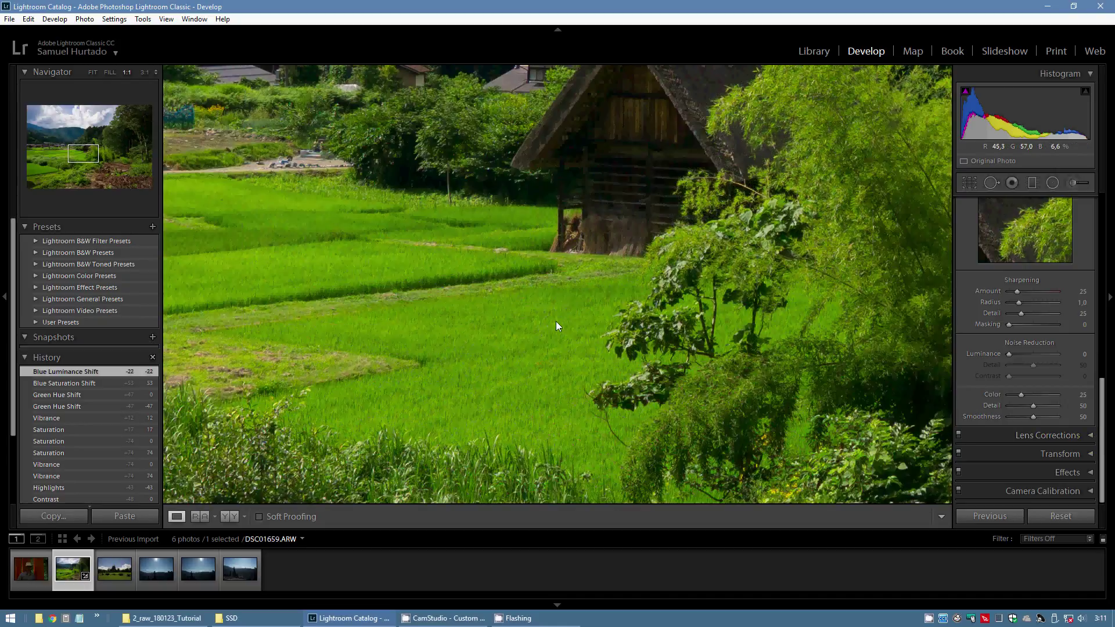
click(556, 322)
click(1072, 436)
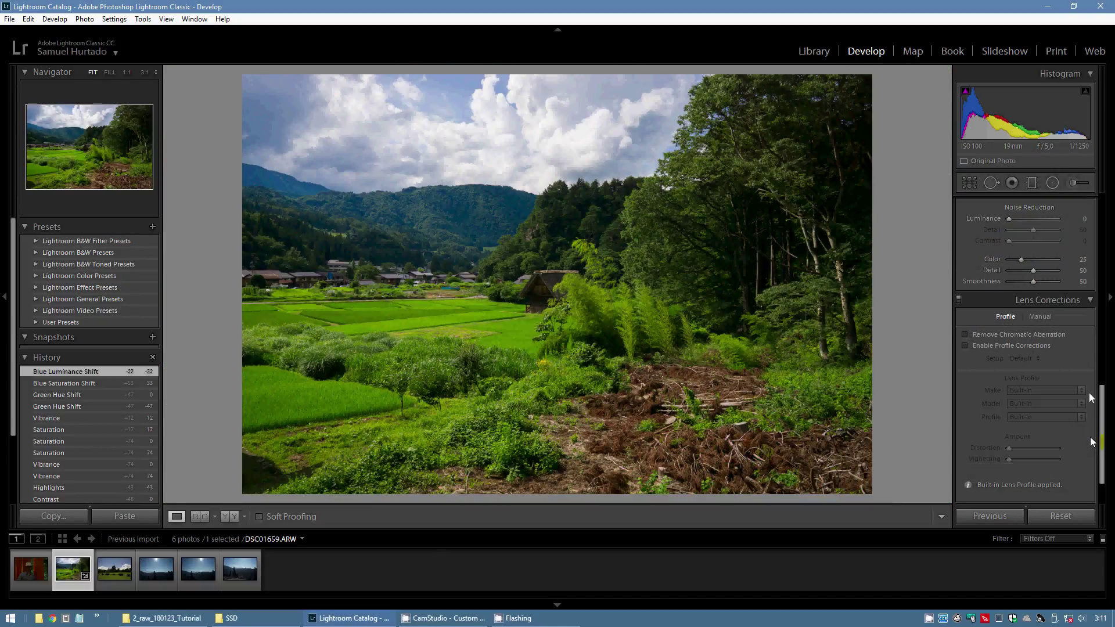
Step: Try Remove Chromatic Aberration while inspecting the treetops against the sky at 1:1, and switch it off again
click(630, 182)
drag(630, 183, 661, 253)
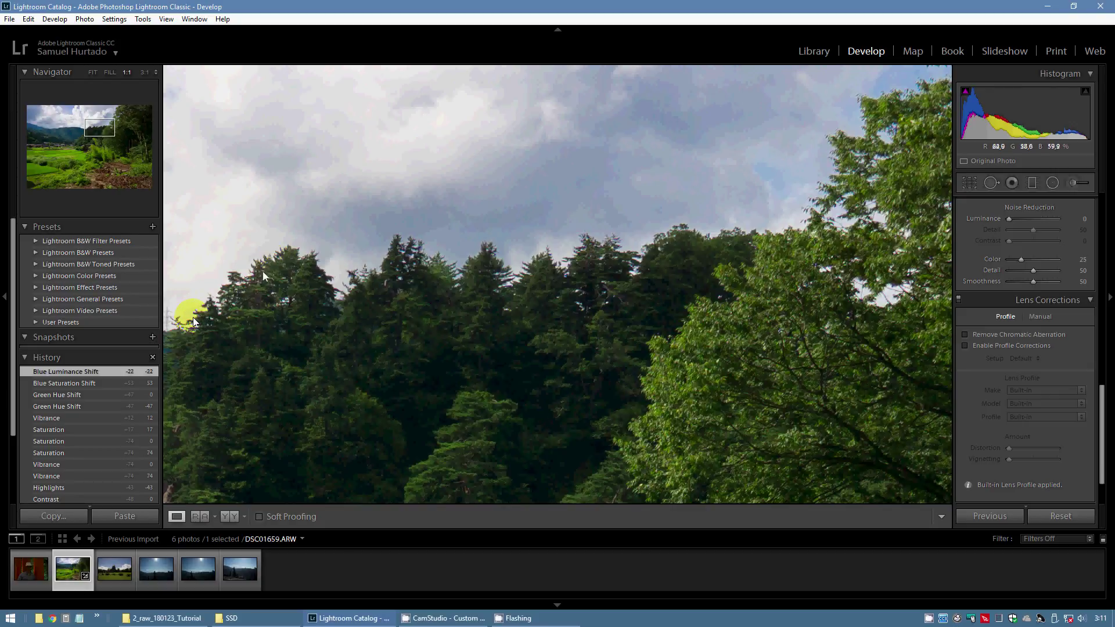
click(621, 176)
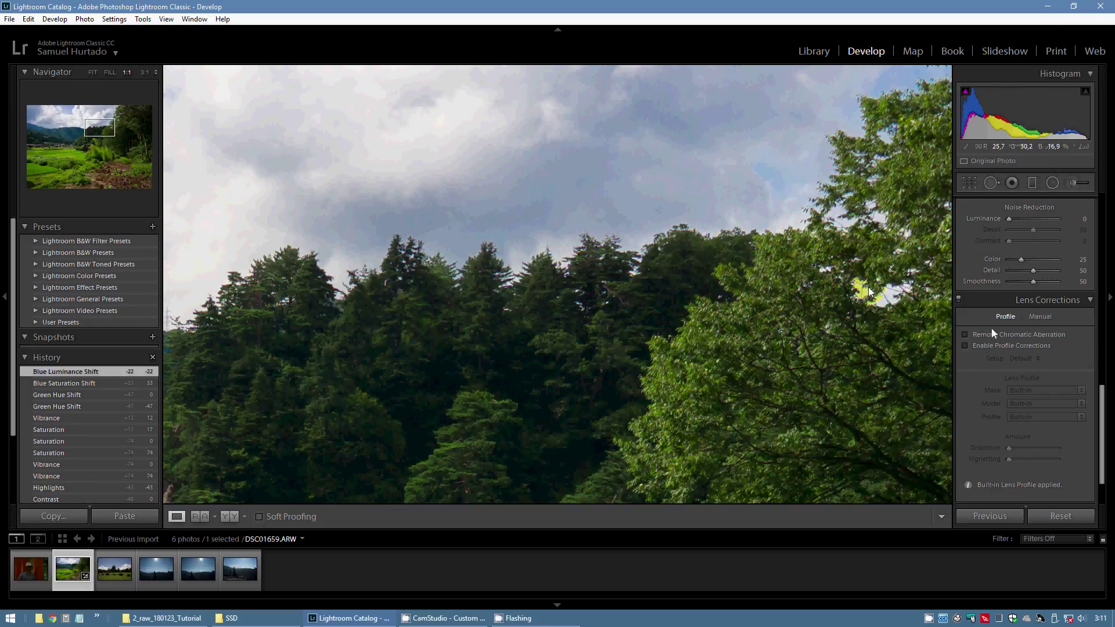
click(965, 335)
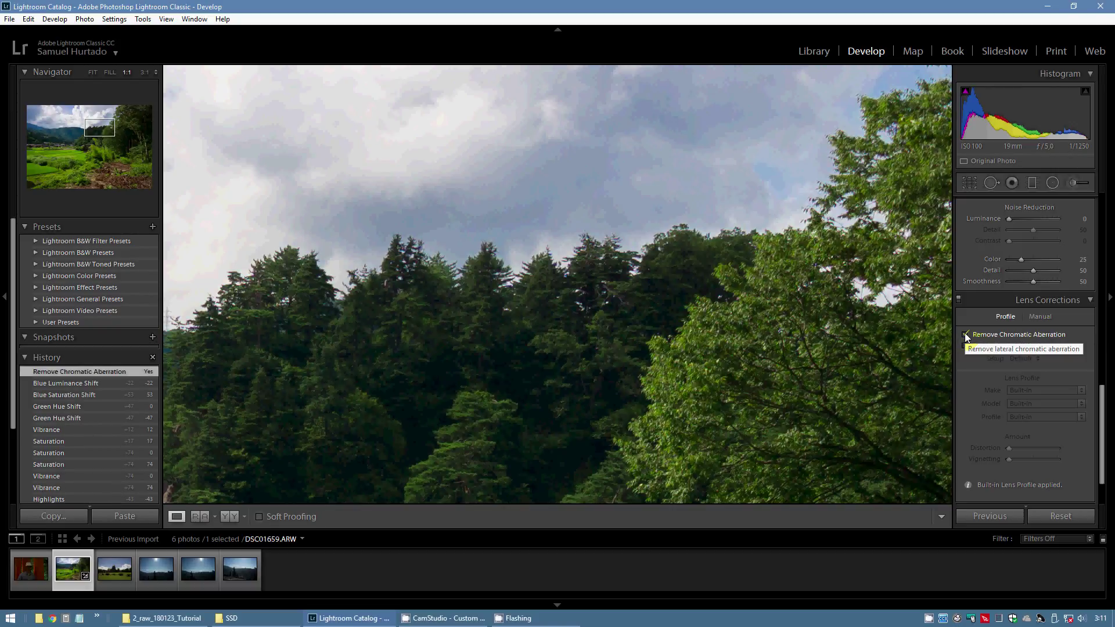
click(965, 334)
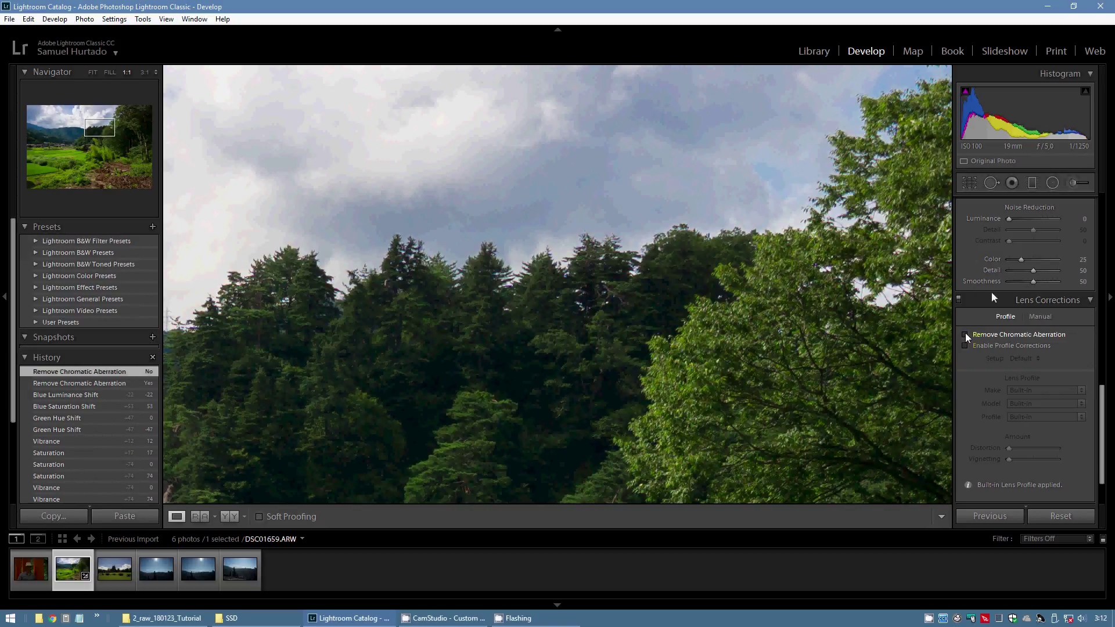
click(877, 342)
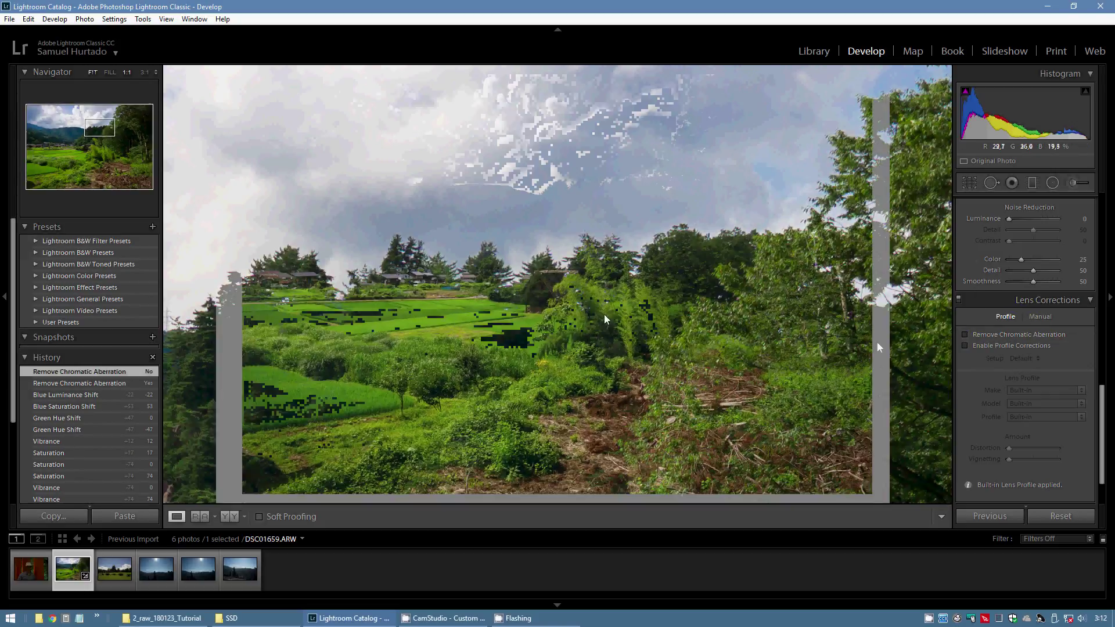
Step: Compare the photo with and without Enable Profile Corrections for the Sigma 19mm lens, leaving the correction off
click(974, 347)
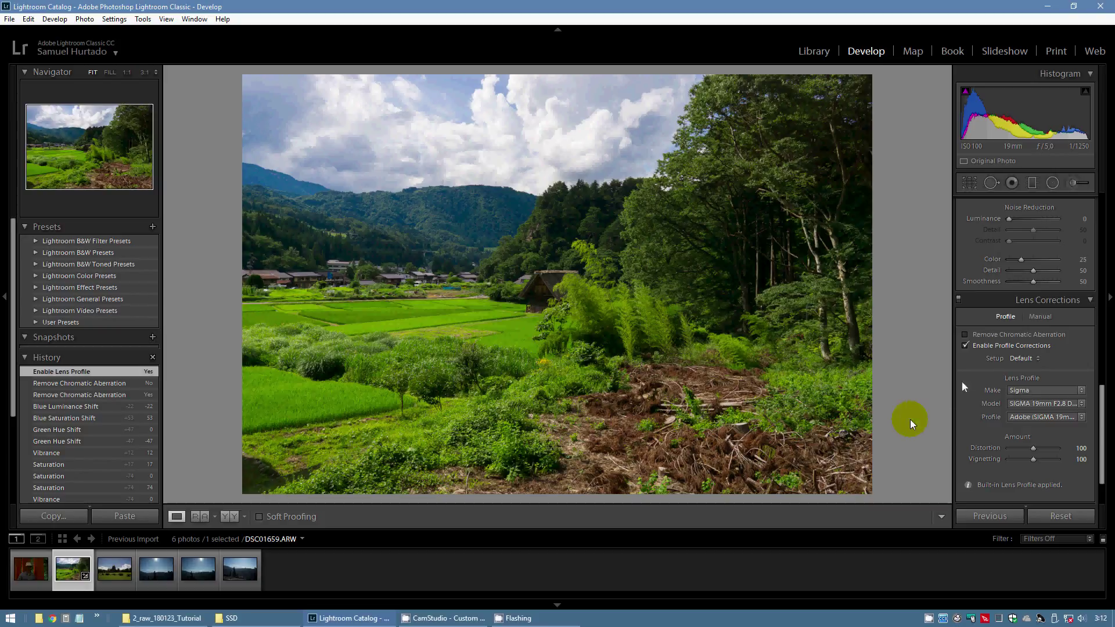
click(966, 345)
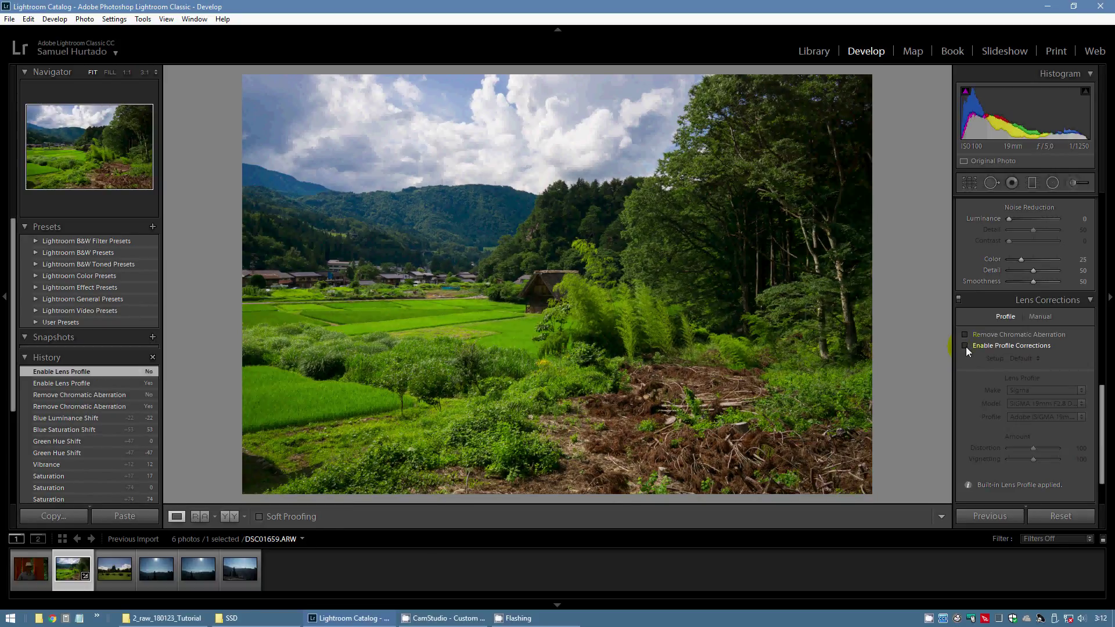
click(965, 345)
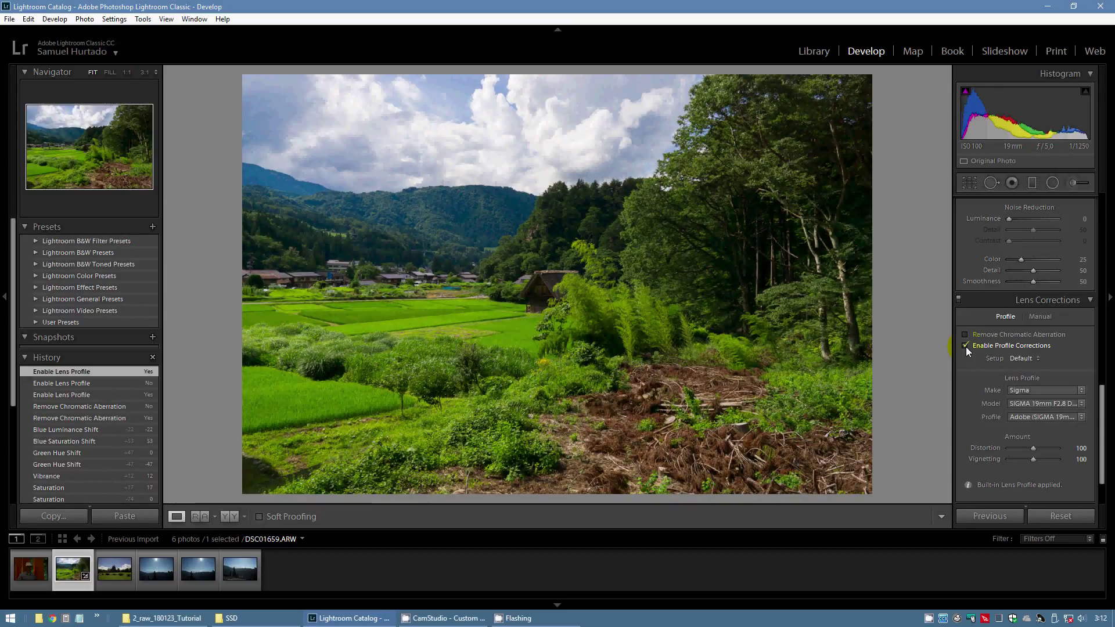
click(965, 346)
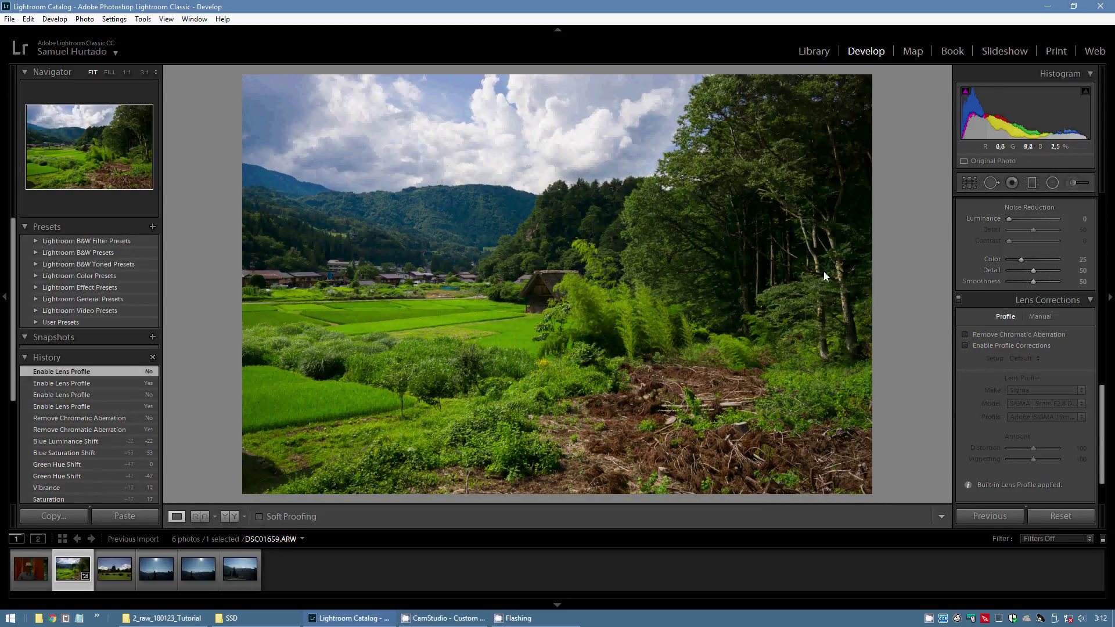
click(603, 73)
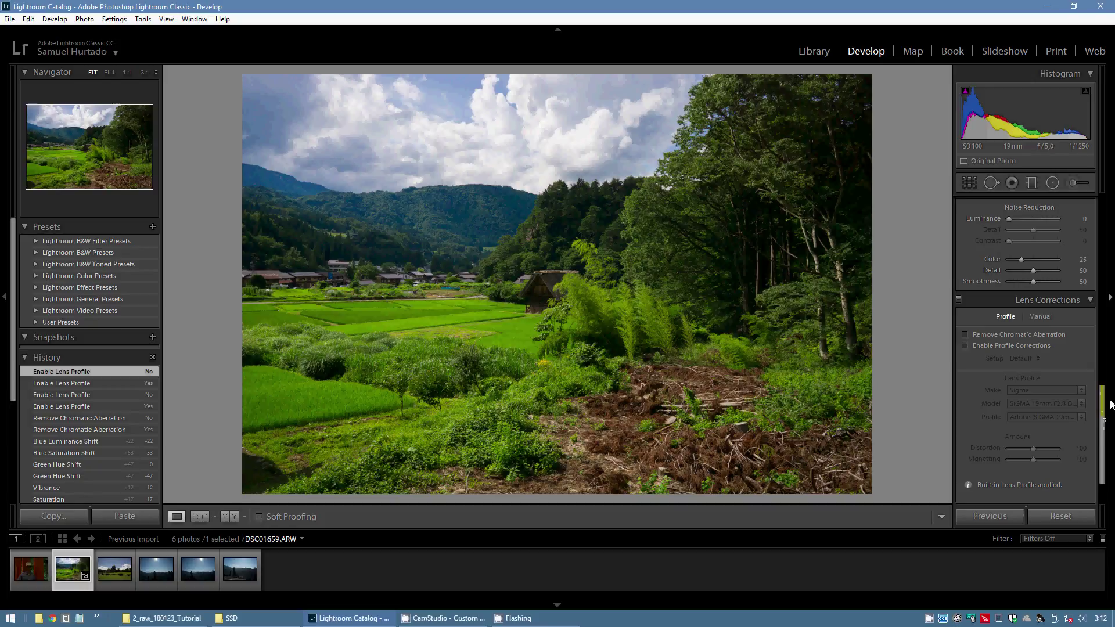
Step: Expand the Effects settings to show Post-Crop Vignetting, Grain and Dehaze
scroll(1103, 430, down, 2)
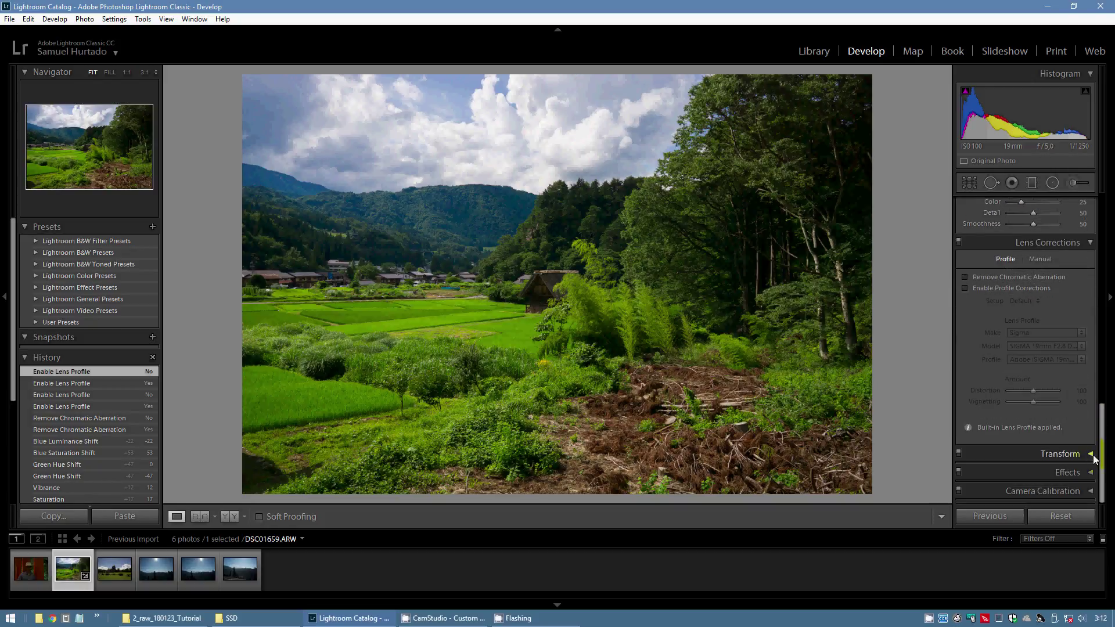
click(1092, 473)
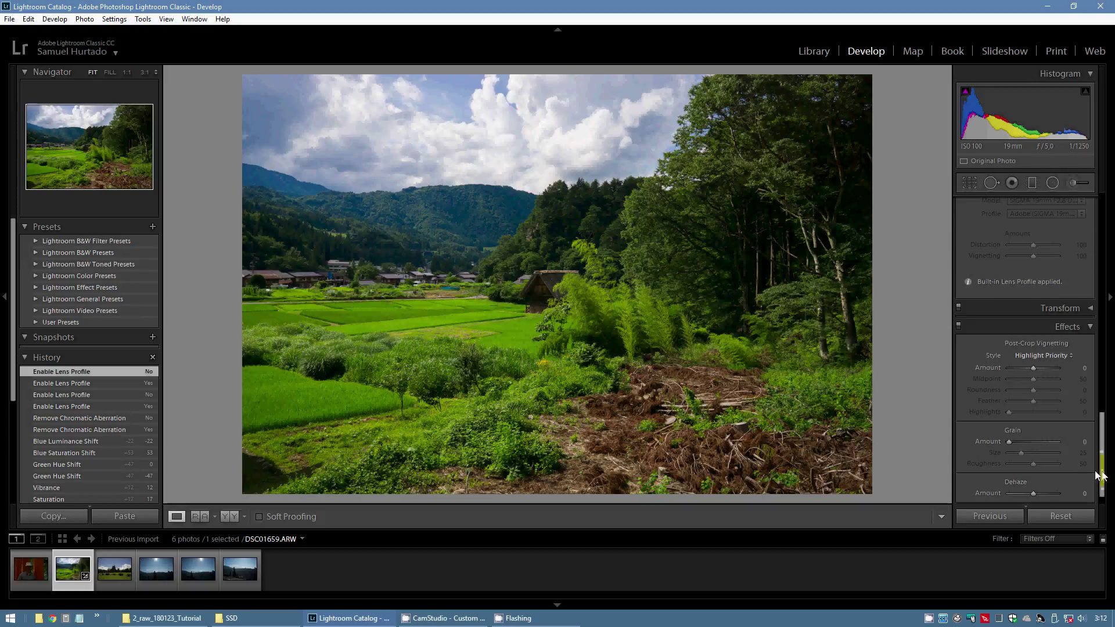
scroll(1100, 475, down, 1)
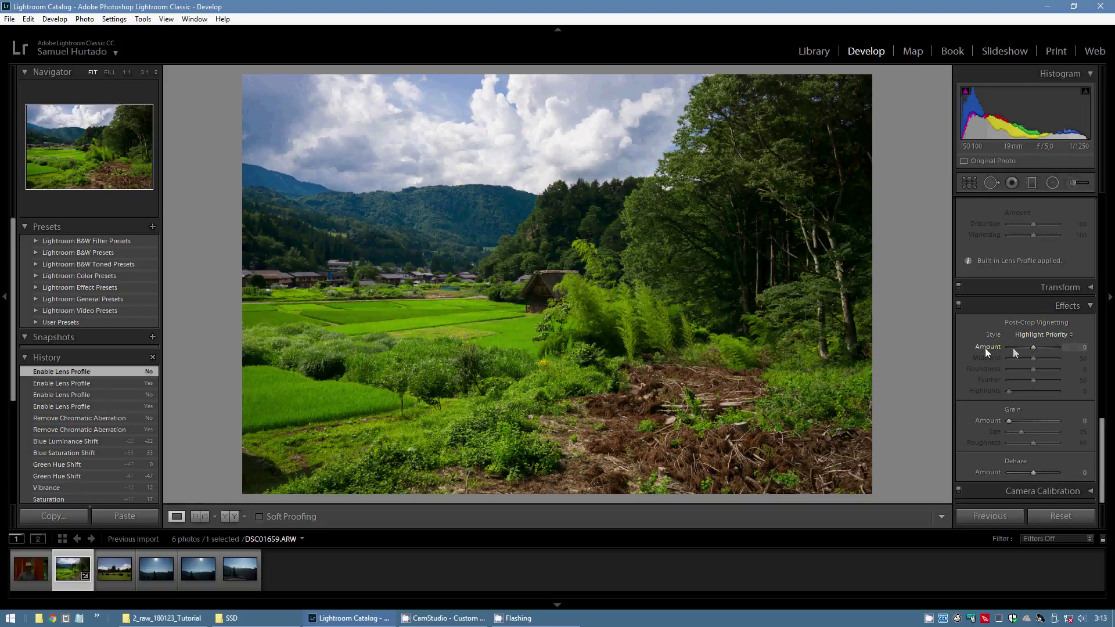
Step: Try a Post-Crop Vignetting amount of -31 and reset it to 0
mouse_move(1033, 347)
mouse_down()
mouse_move(1019, 348)
mouse_move(1040, 351)
mouse_up()
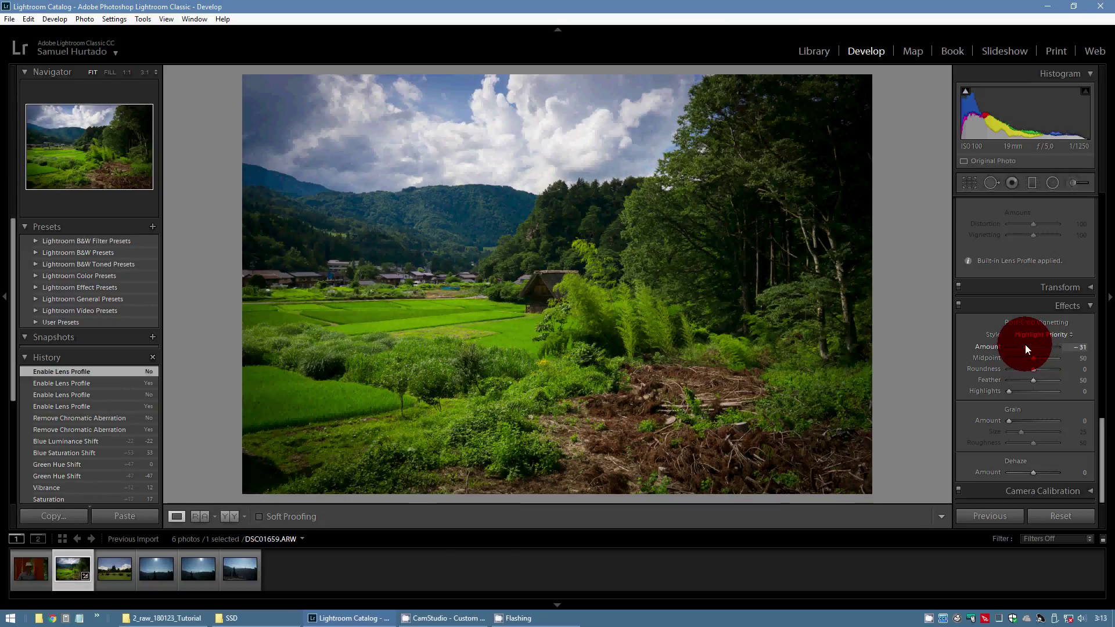
double_click(986, 347)
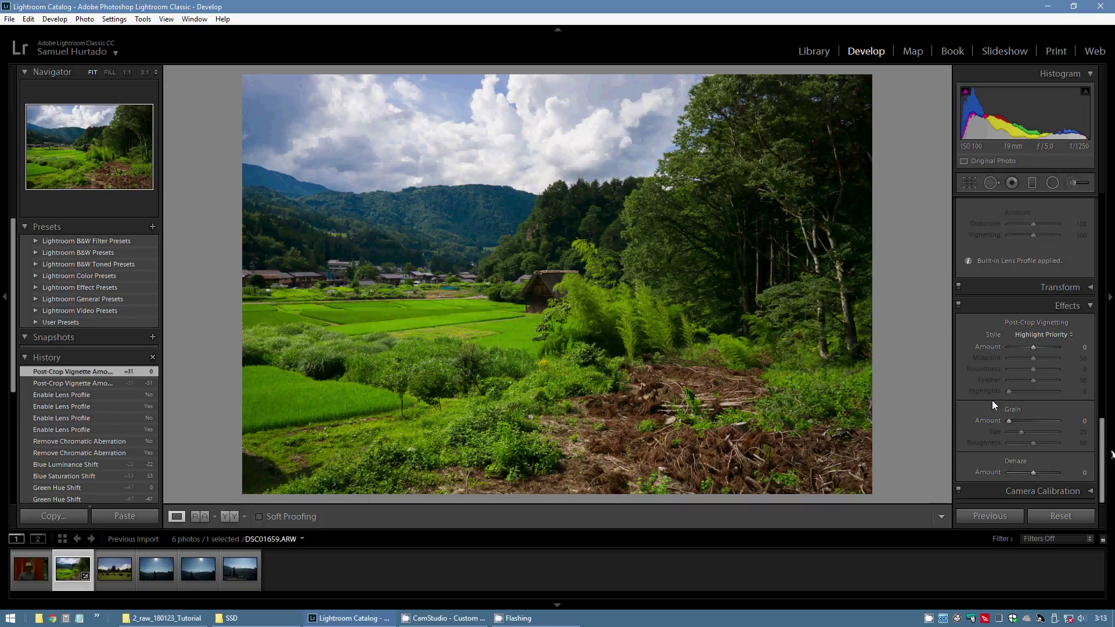
Step: Try a Dehaze amount of +38 and settle on -5 in the Effects settings
drag(1102, 456, 1095, 343)
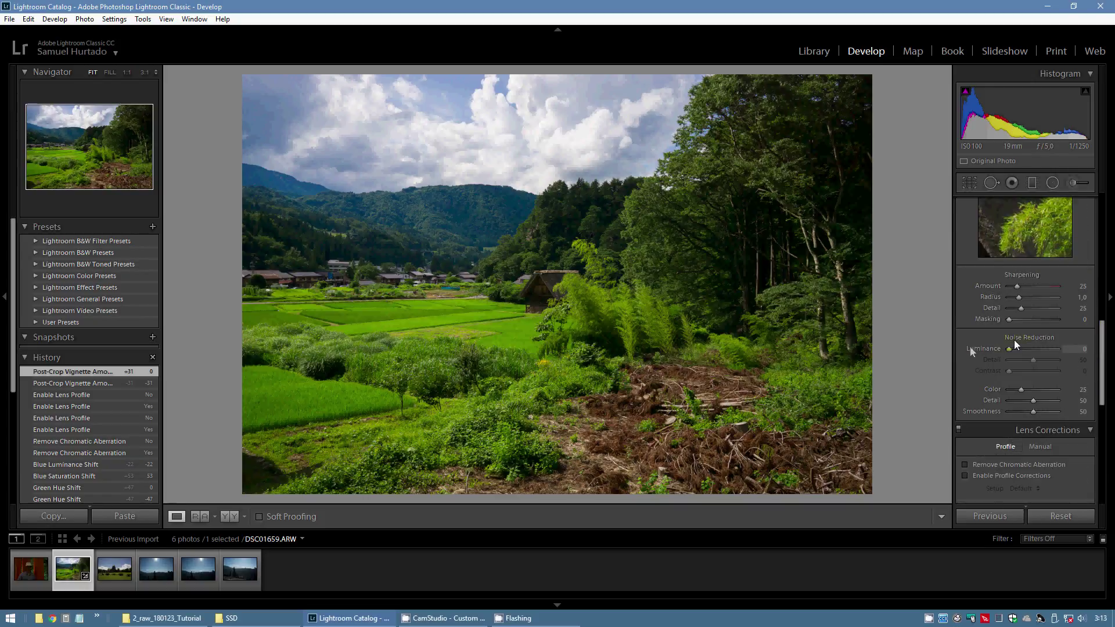
drag(1099, 371, 1102, 468)
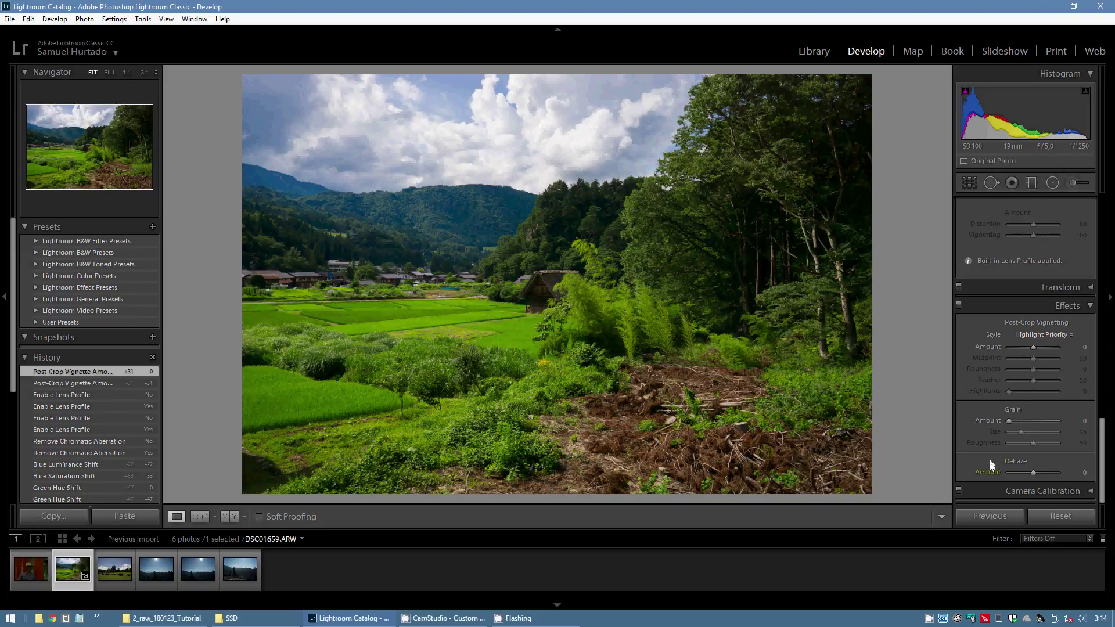
drag(1033, 475, 1044, 478)
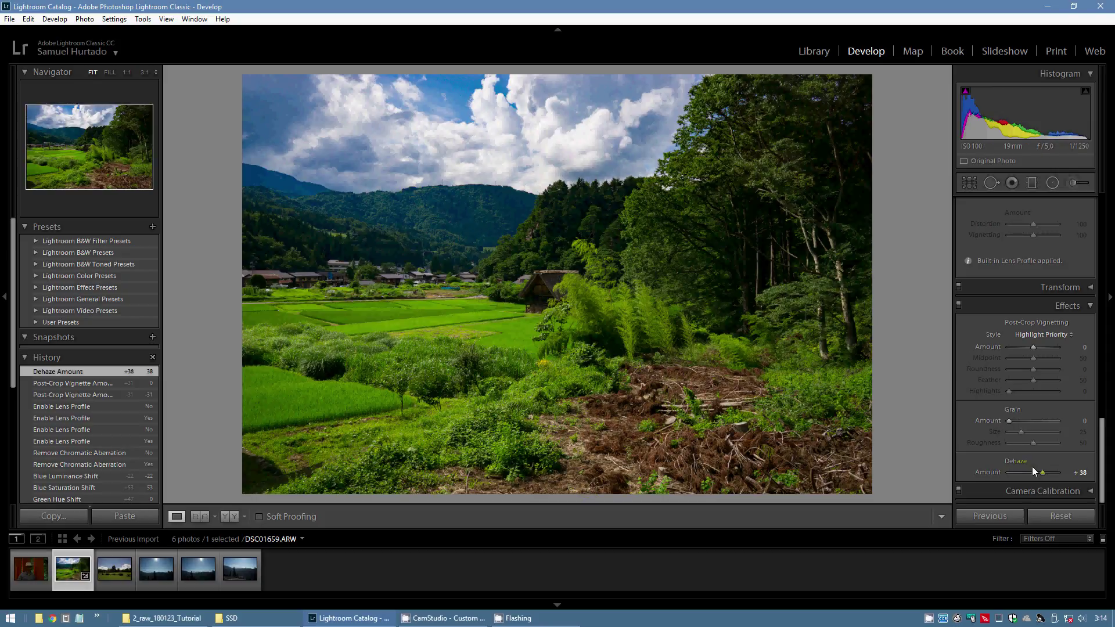
drag(1043, 474, 1032, 473)
click(464, 490)
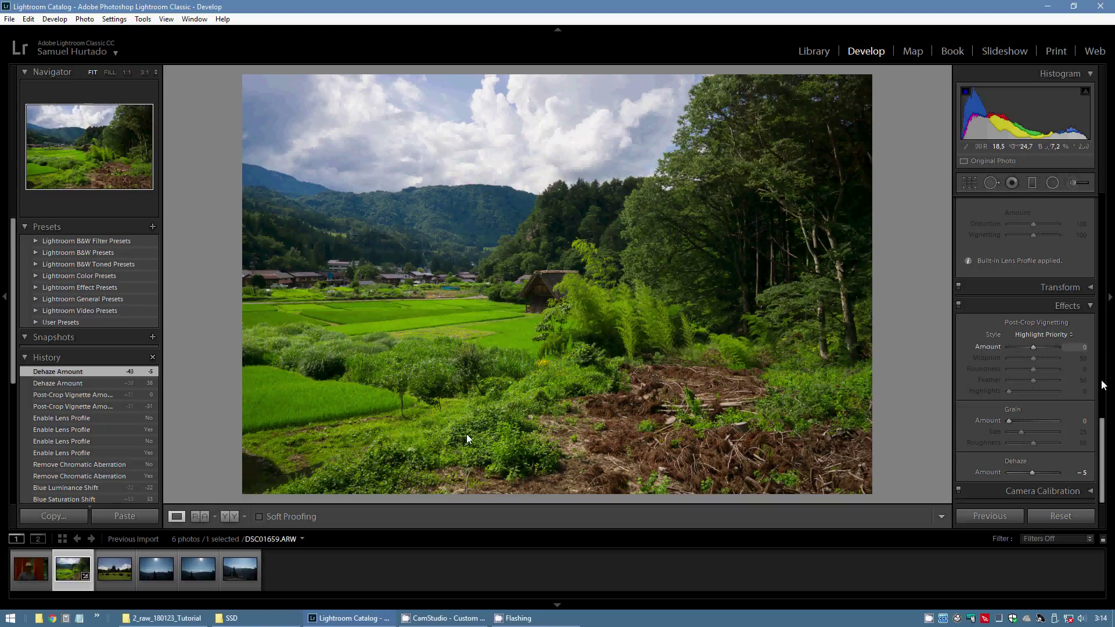
Step: Activate the Crop & Straighten tool for the rice-field photo
drag(1103, 458, 1093, 185)
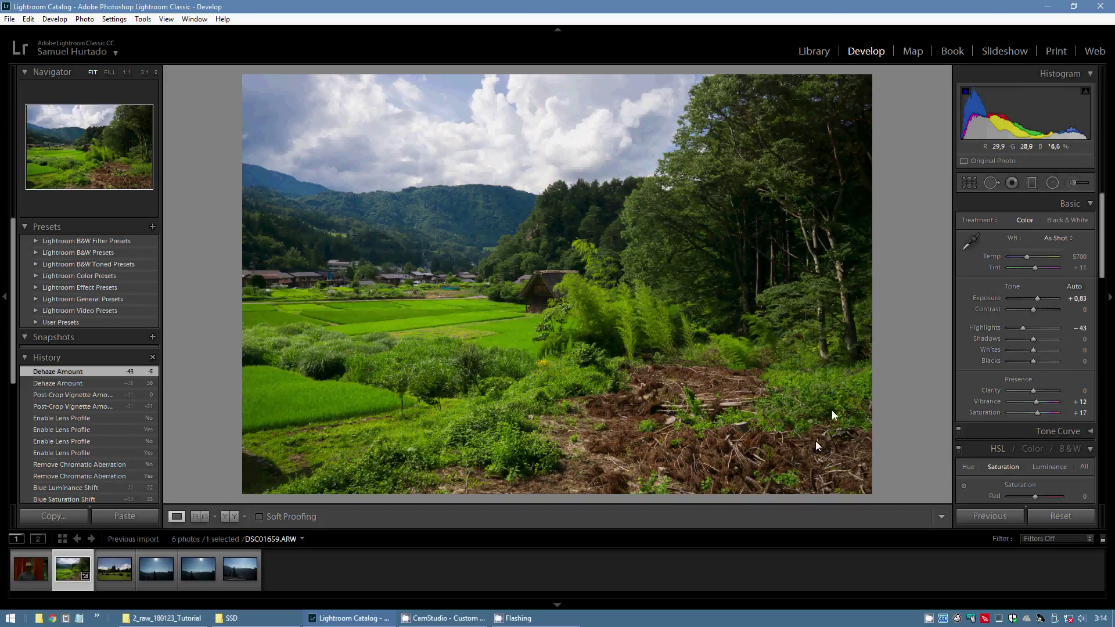
click(969, 184)
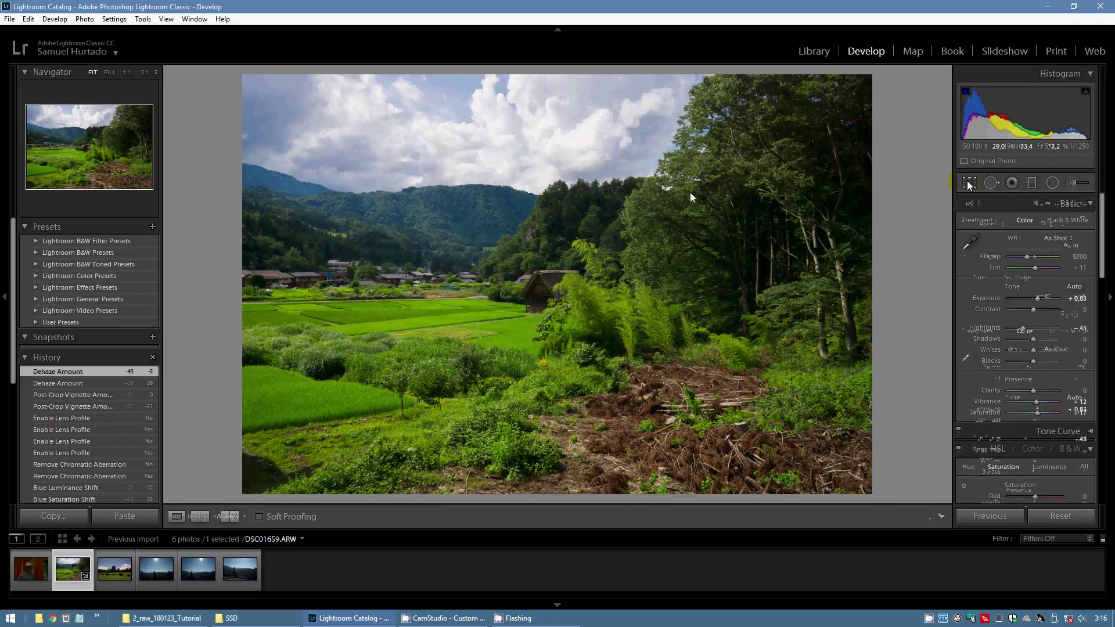
Step: Try a narrower crop with the photo rotated by 10.61 degrees, and reset the crop
mouse_move(557, 72)
mouse_down()
mouse_move(562, 154)
mouse_move(564, 61)
mouse_up()
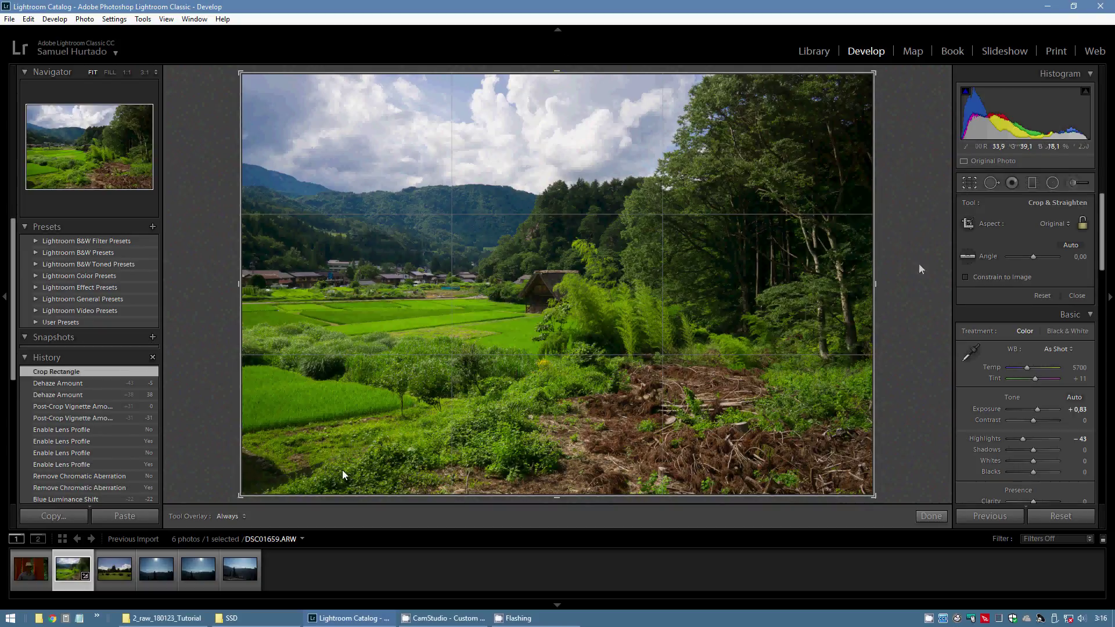
drag(874, 288, 817, 290)
drag(821, 71, 857, 116)
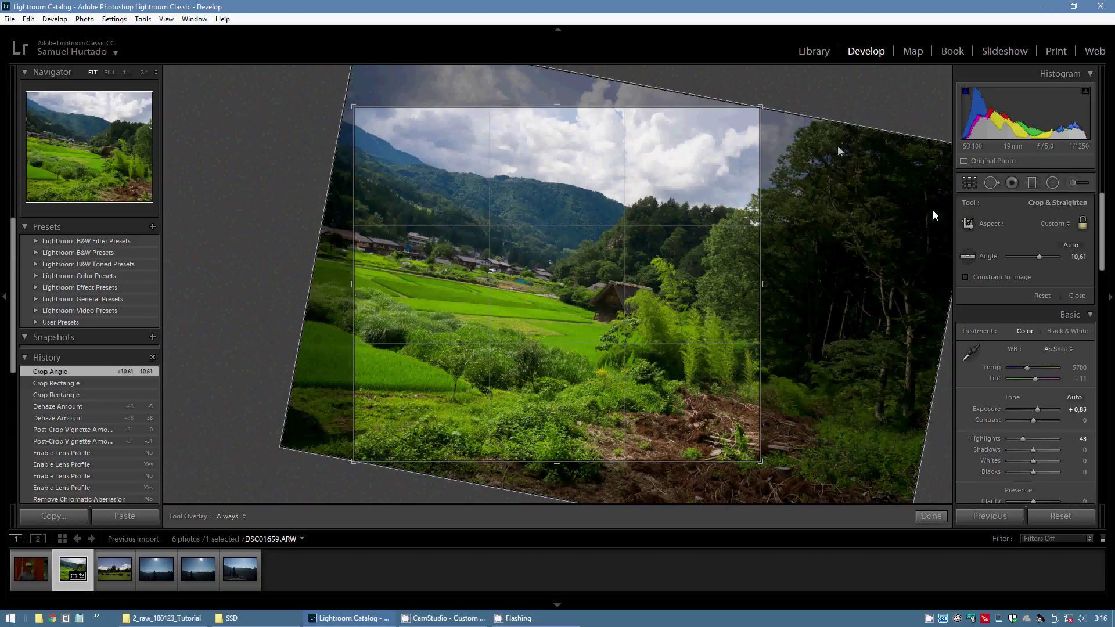
click(1043, 295)
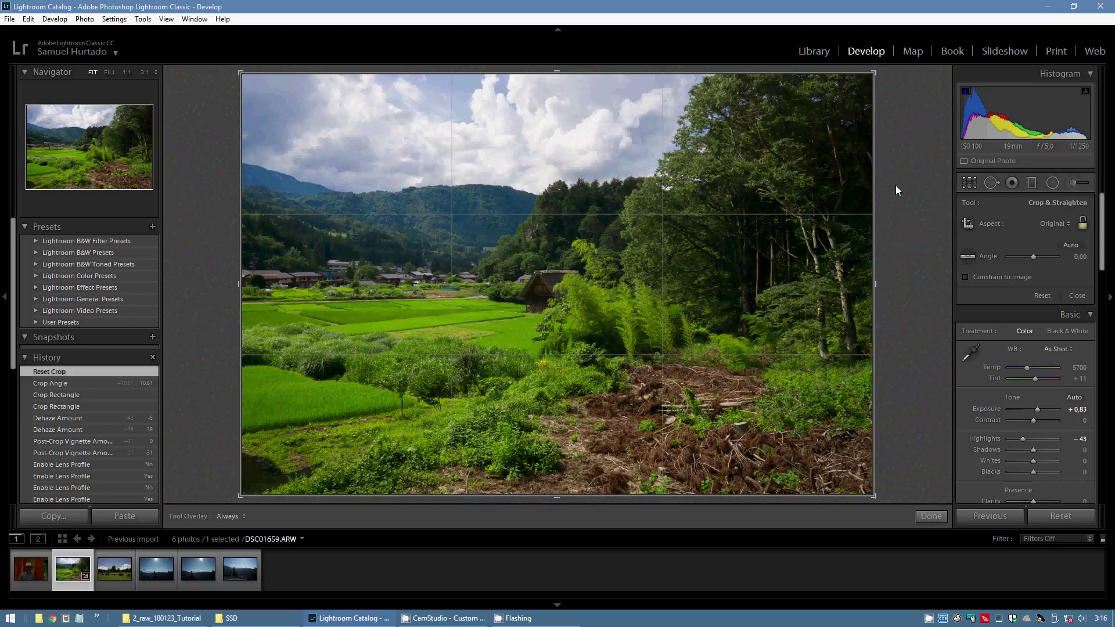
Step: Move the crop's upper edge inward and back to the full frame, and lock the aspect ratio
drag(556, 74, 561, 170)
drag(568, 126, 573, 38)
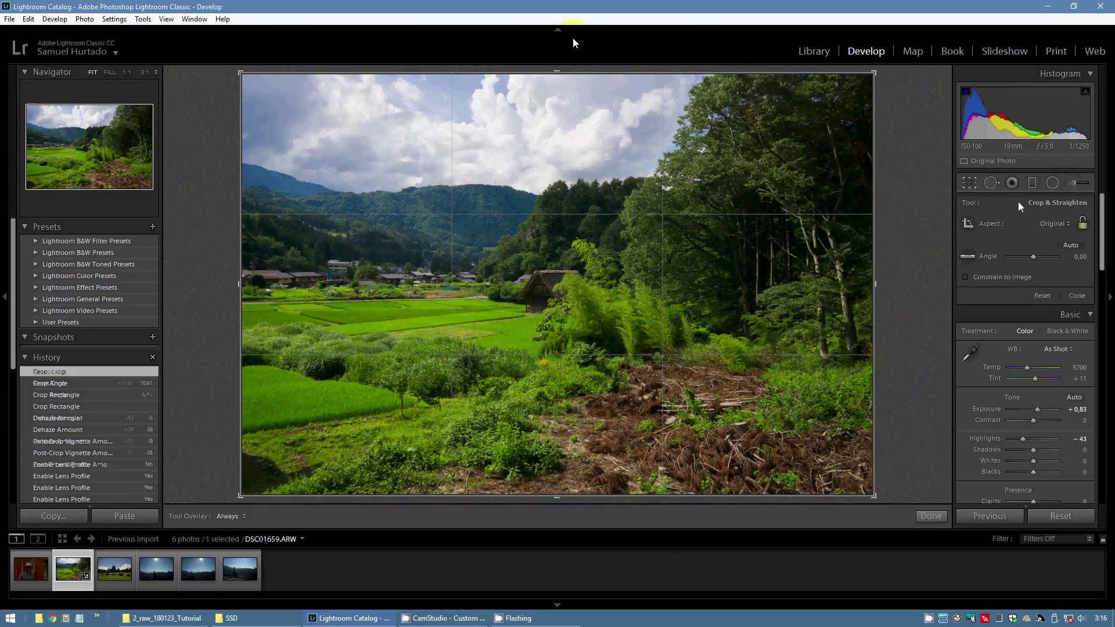
click(1082, 224)
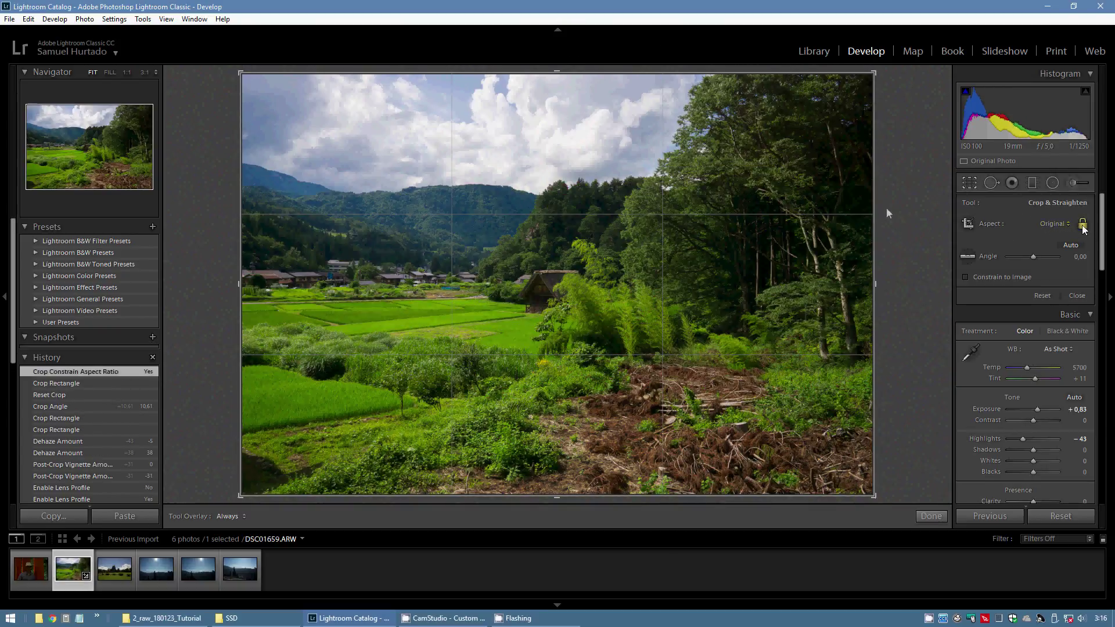
Step: Try a 16 x 9 aspect ratio for the crop and pull its lower edge slightly inward
mouse_move(562, 68)
mouse_down()
mouse_move(555, 160)
mouse_move(557, 32)
mouse_move(555, 104)
mouse_move(558, 64)
mouse_up()
click(1048, 224)
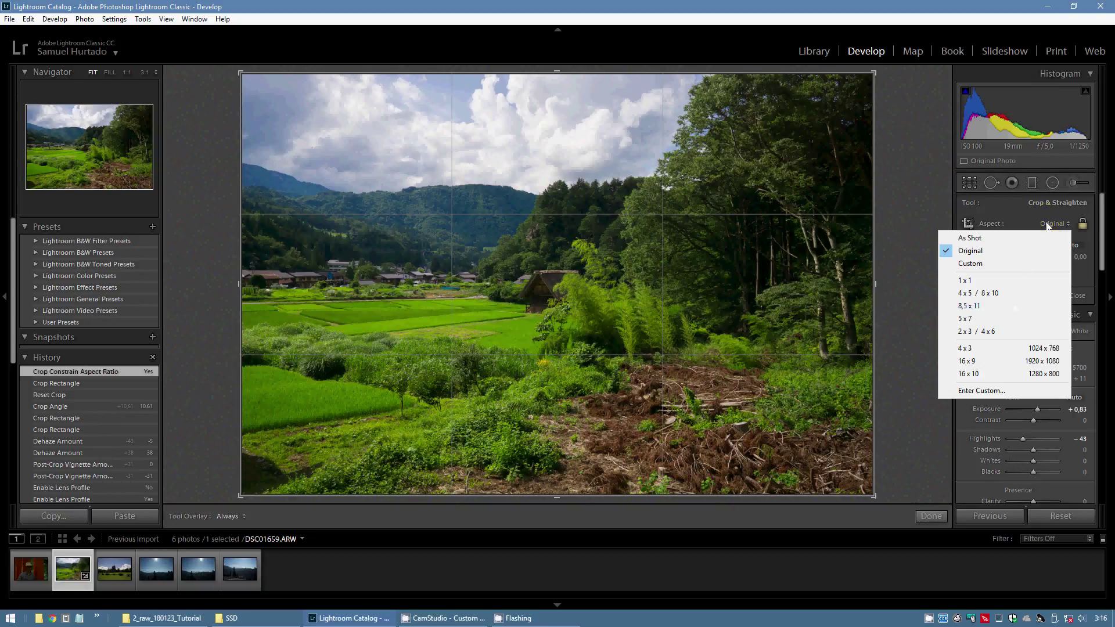
click(988, 359)
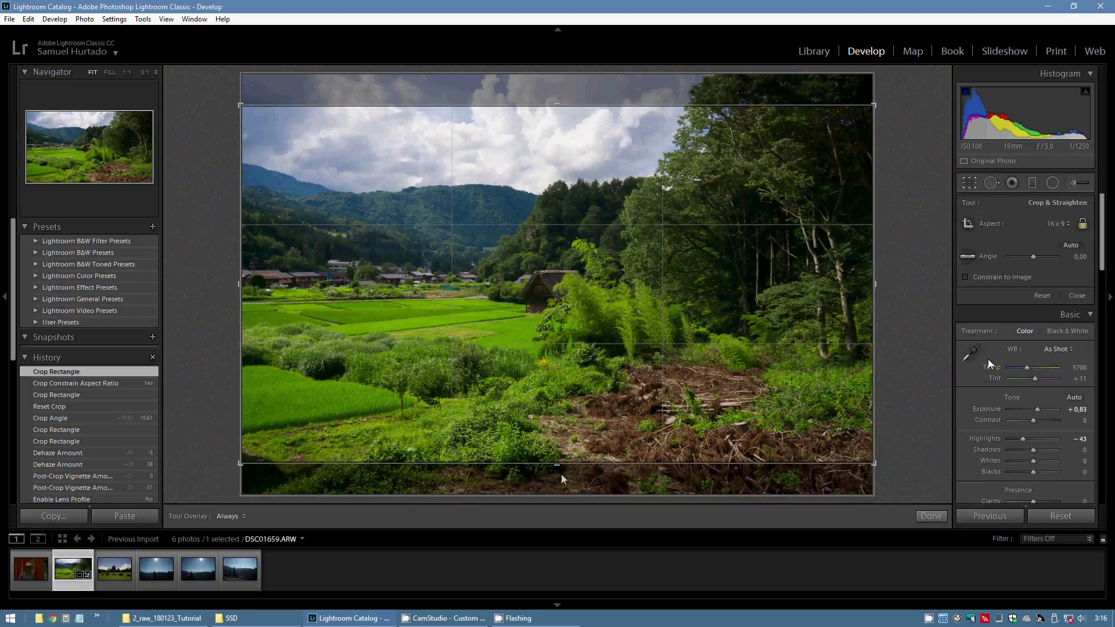
mouse_move(556, 469)
mouse_down()
mouse_move(562, 355)
mouse_move(560, 462)
mouse_up()
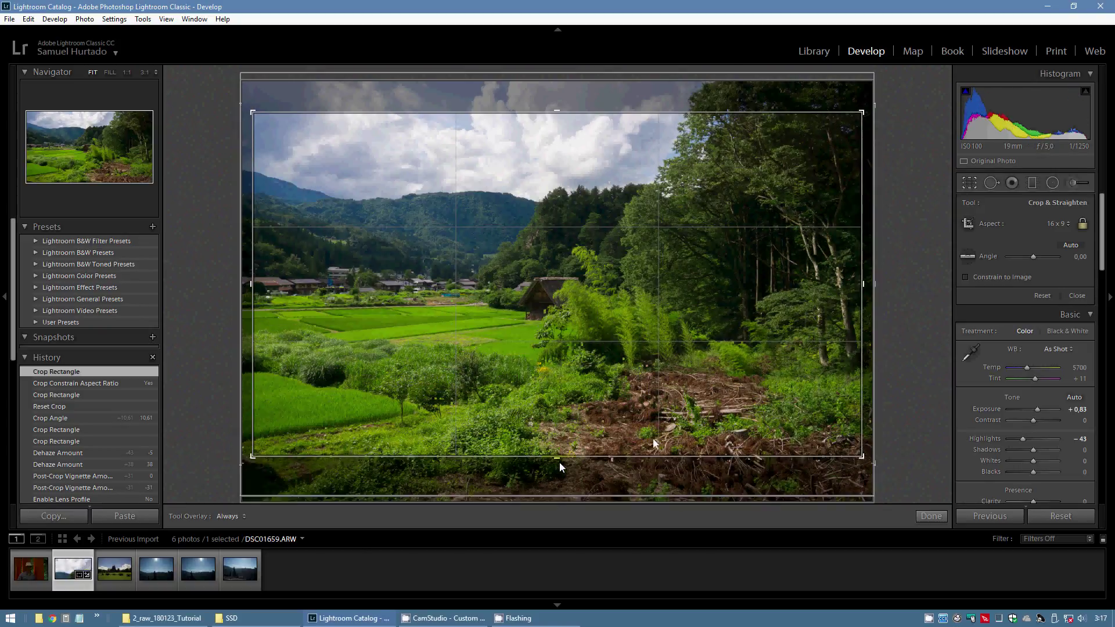
Step: Restore the original aspect ratio, reset the crop to the full frame and close Crop & Straighten
click(1059, 224)
click(1058, 224)
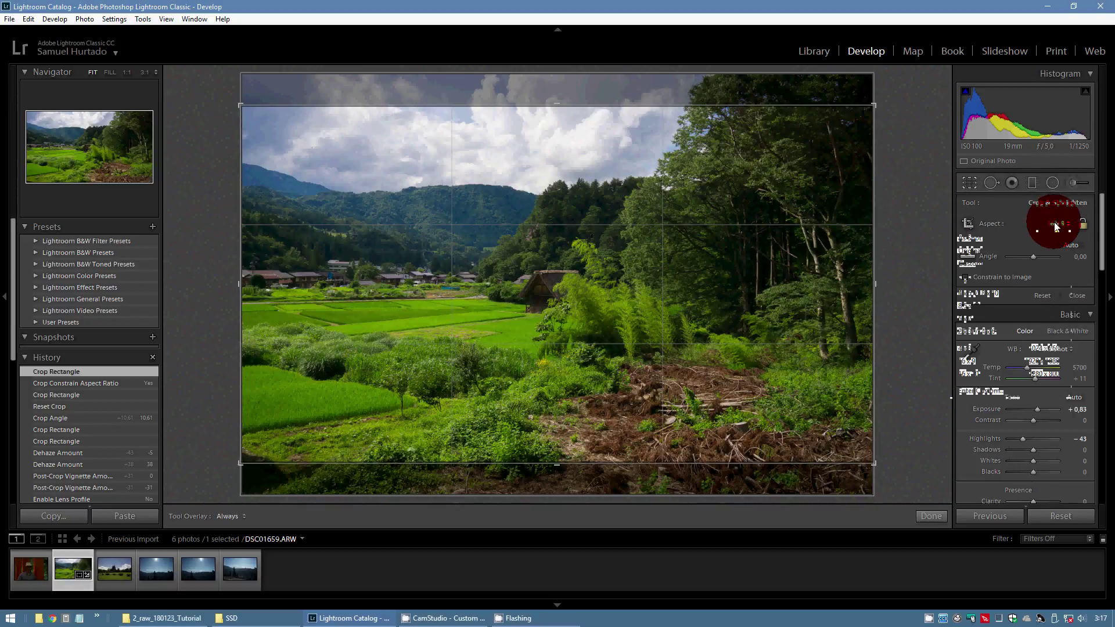
click(1058, 224)
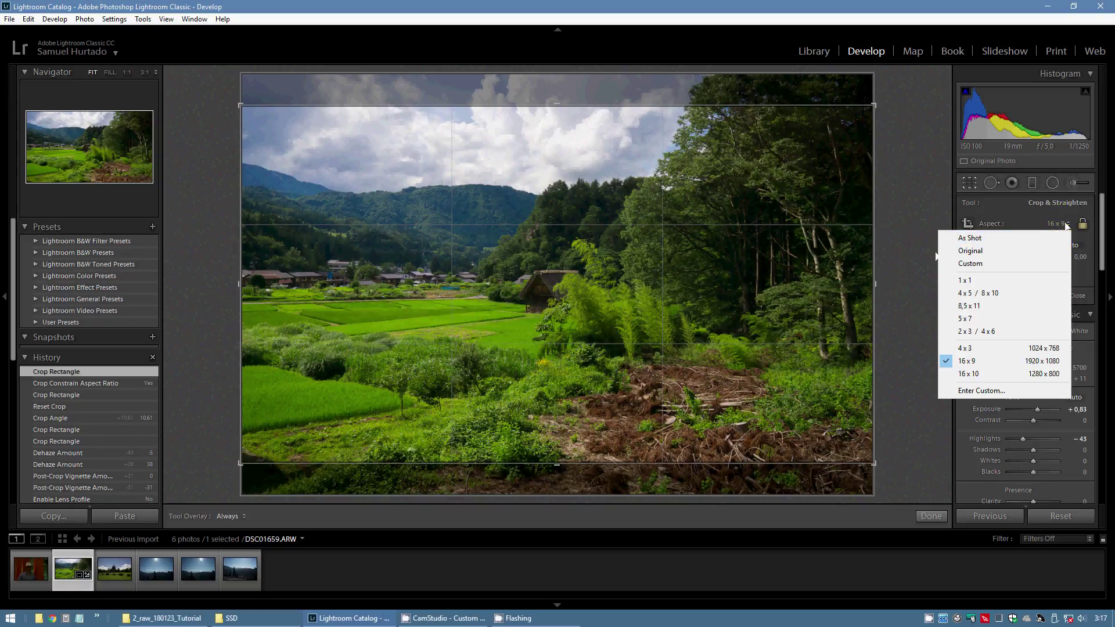
click(970, 251)
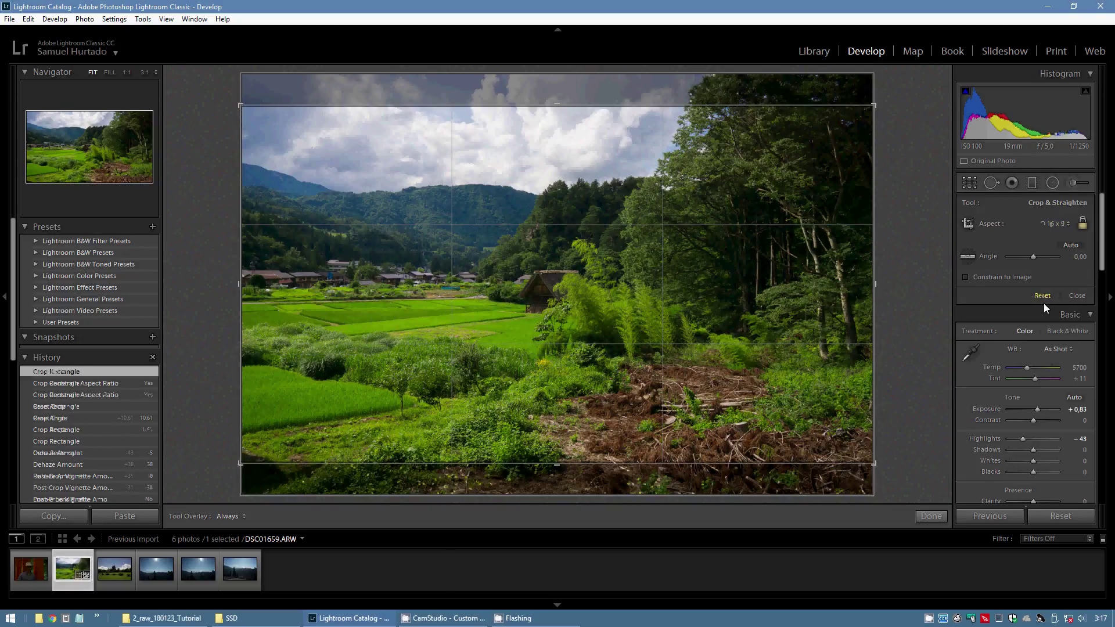
click(1043, 296)
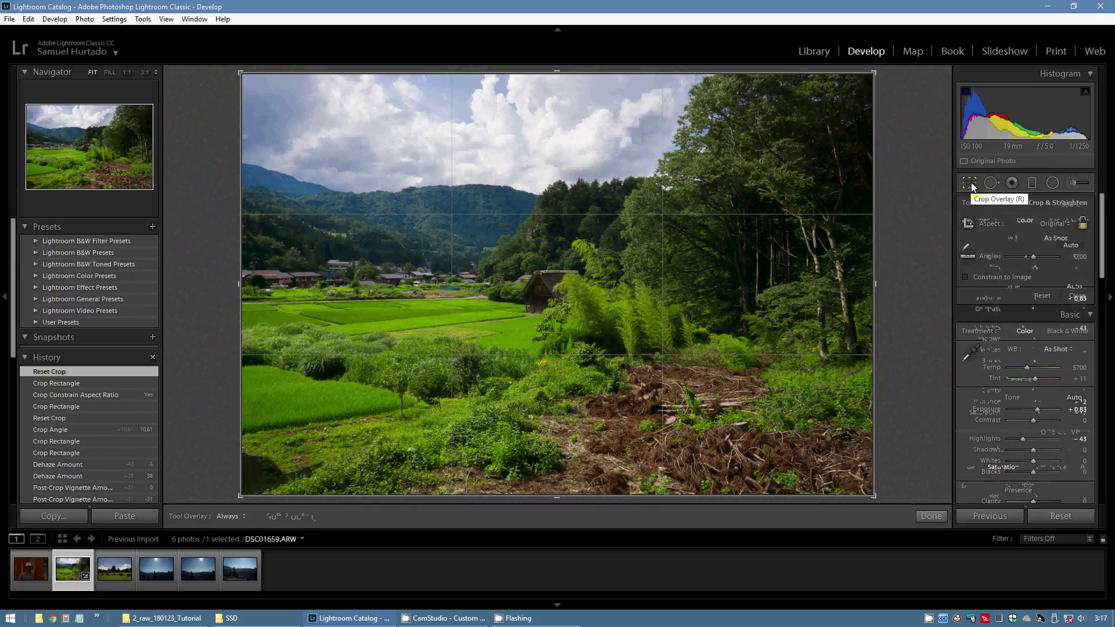
click(971, 182)
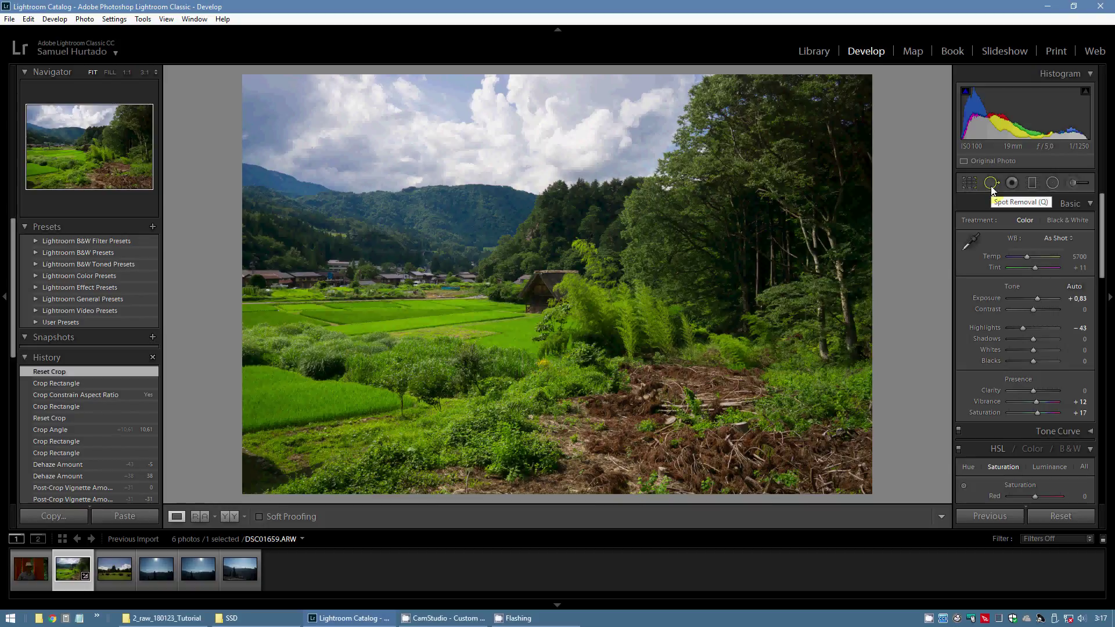
Step: Heal the small white object beside the field path near the village using a size 31 spot, sourced from the adjacent grass
click(396, 298)
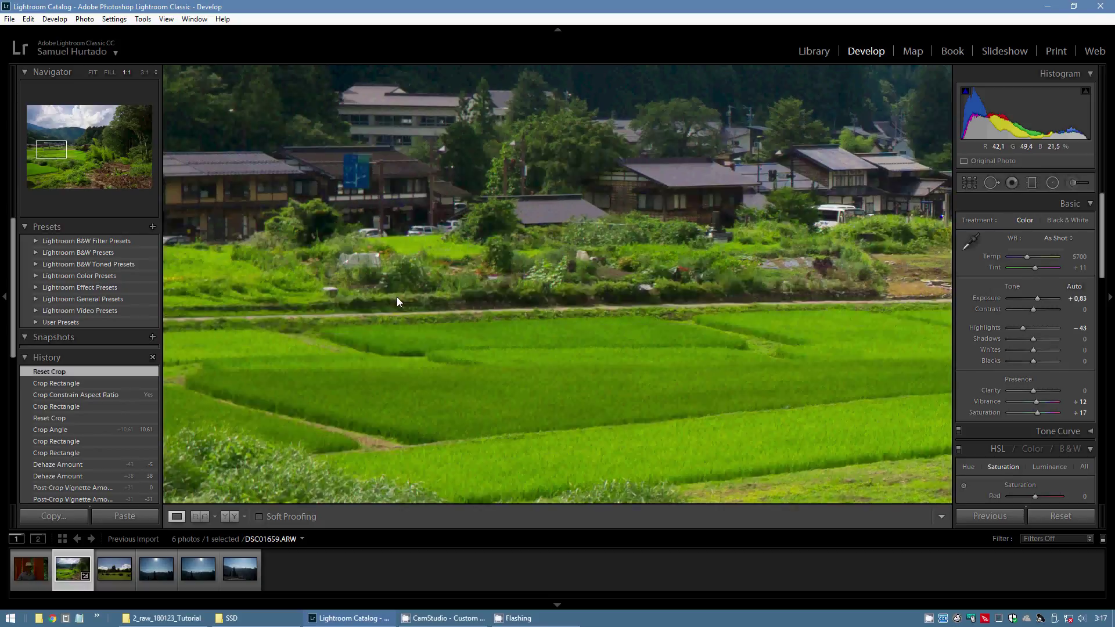
drag(396, 297, 498, 360)
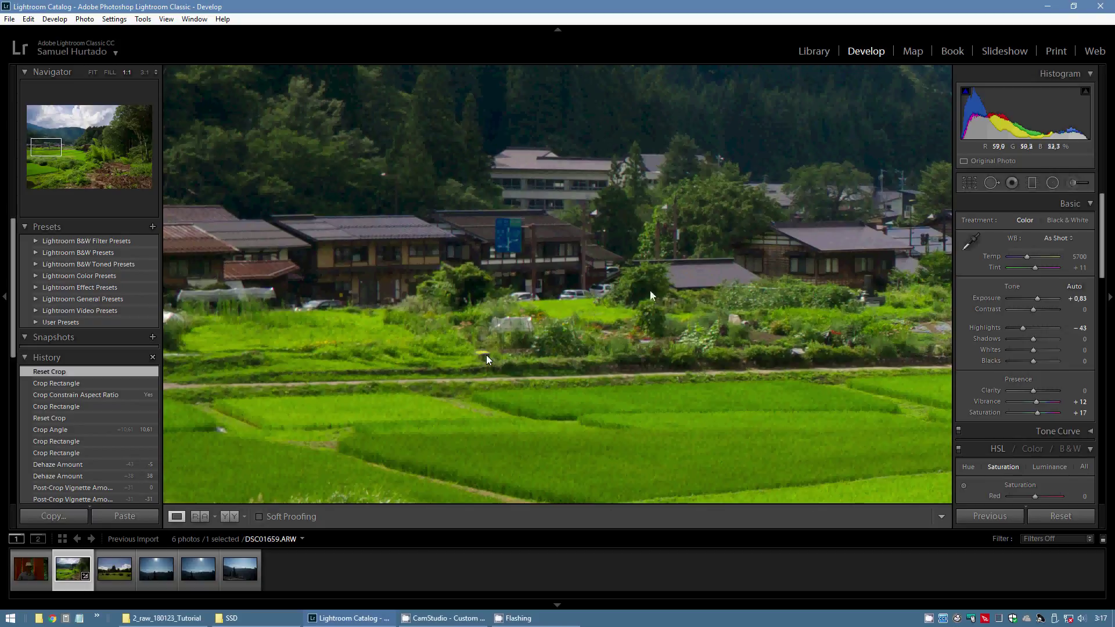
click(992, 182)
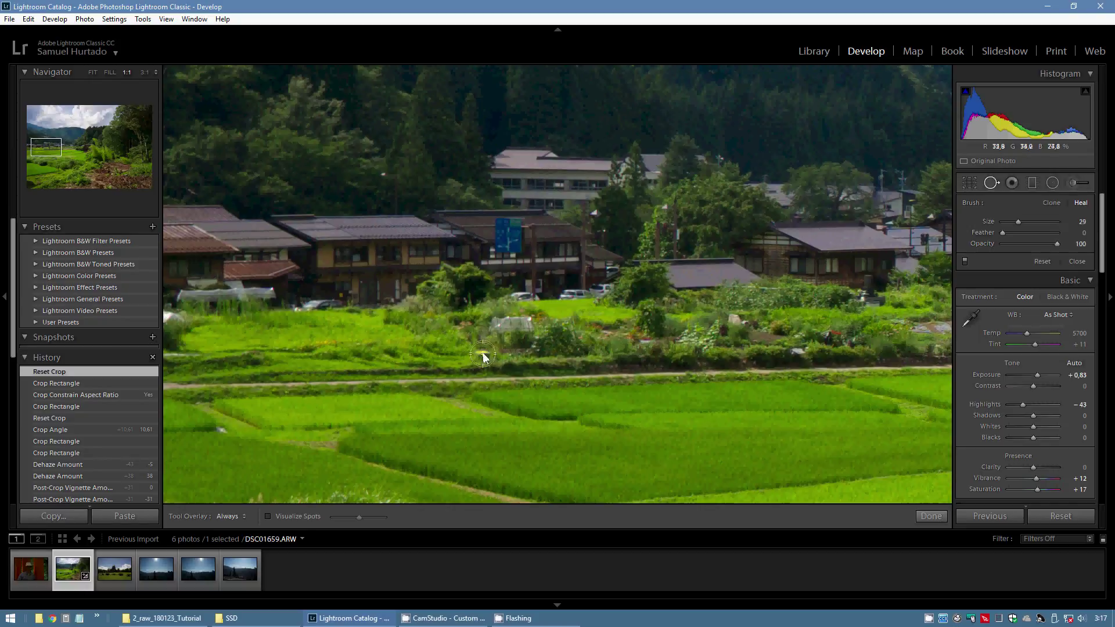
mouse_move(1019, 221)
mouse_down()
mouse_move(1031, 225)
mouse_move(1020, 223)
mouse_up()
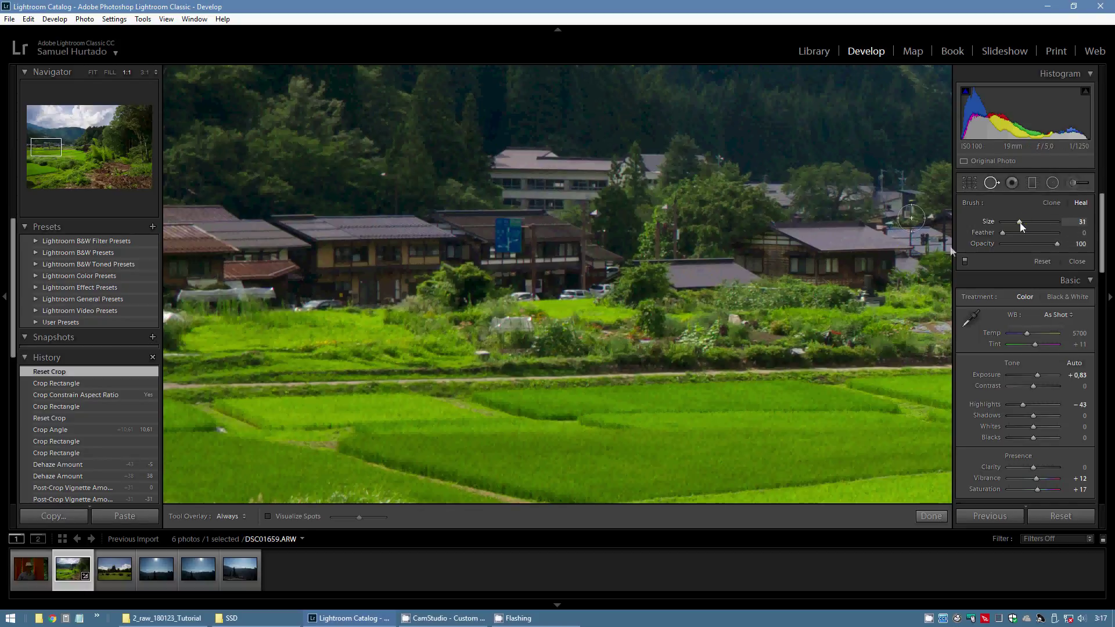
click(482, 357)
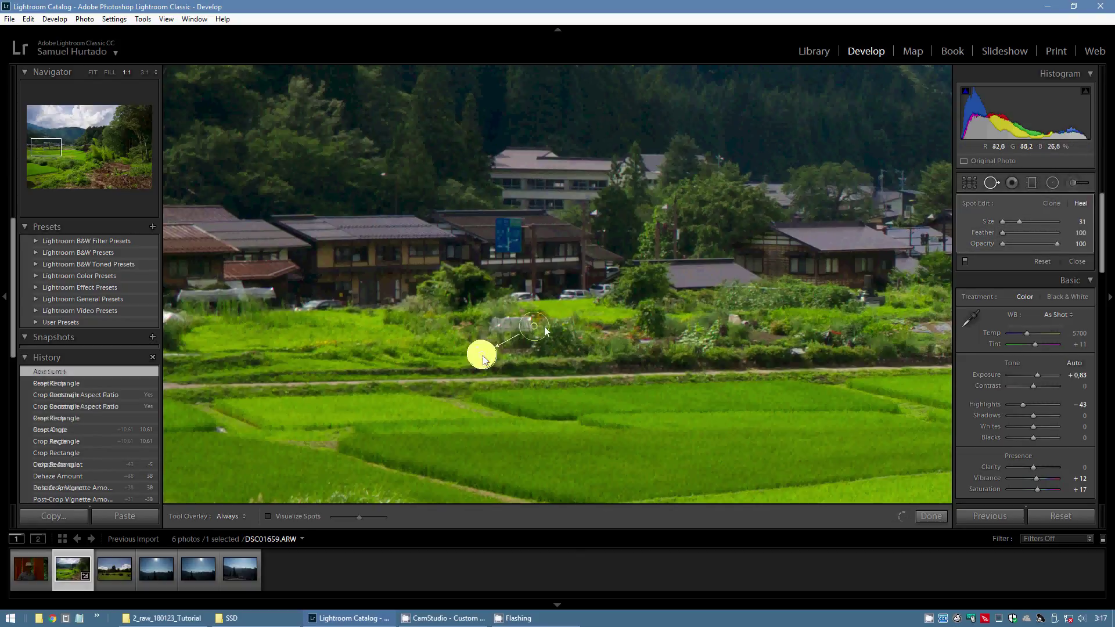
drag(482, 356, 437, 359)
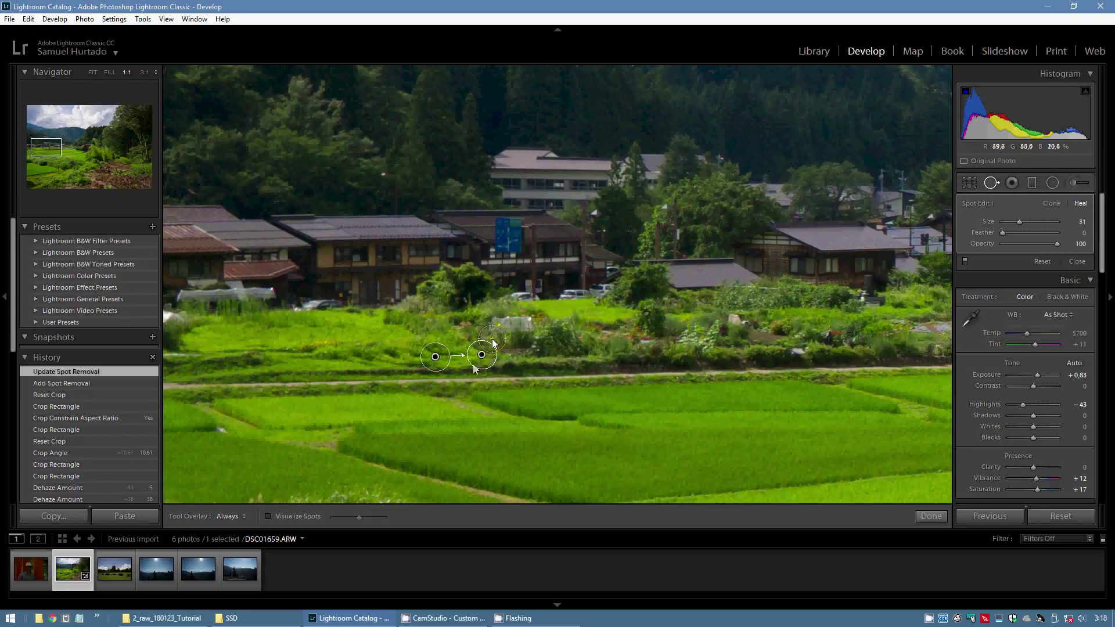
click(992, 184)
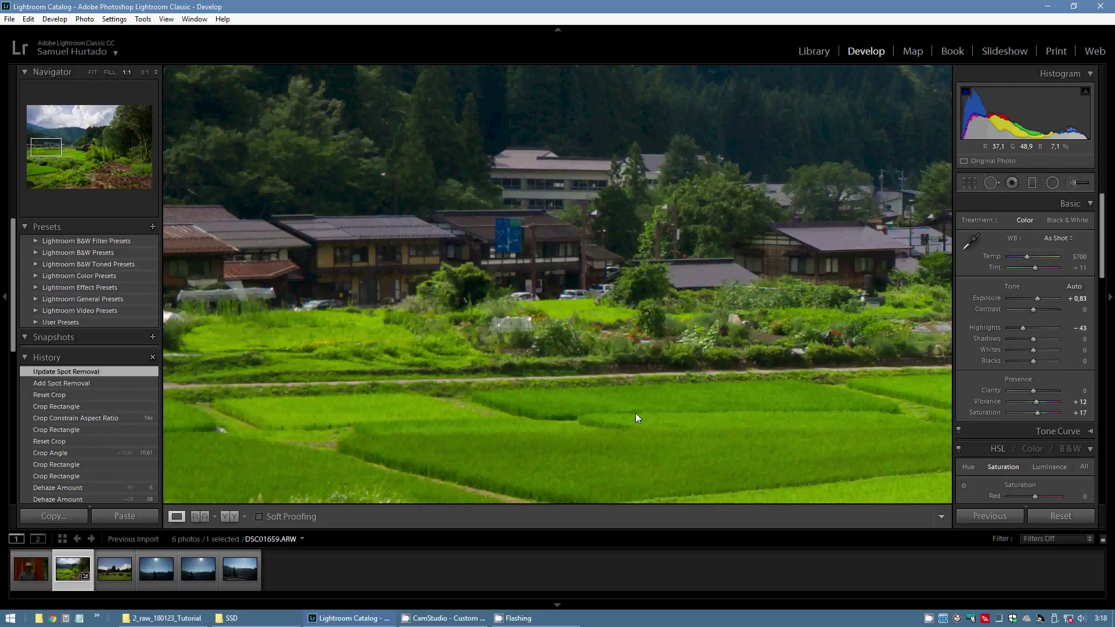
Step: Delete the spot removal beside the field path and close the Spot Removal tool
click(991, 183)
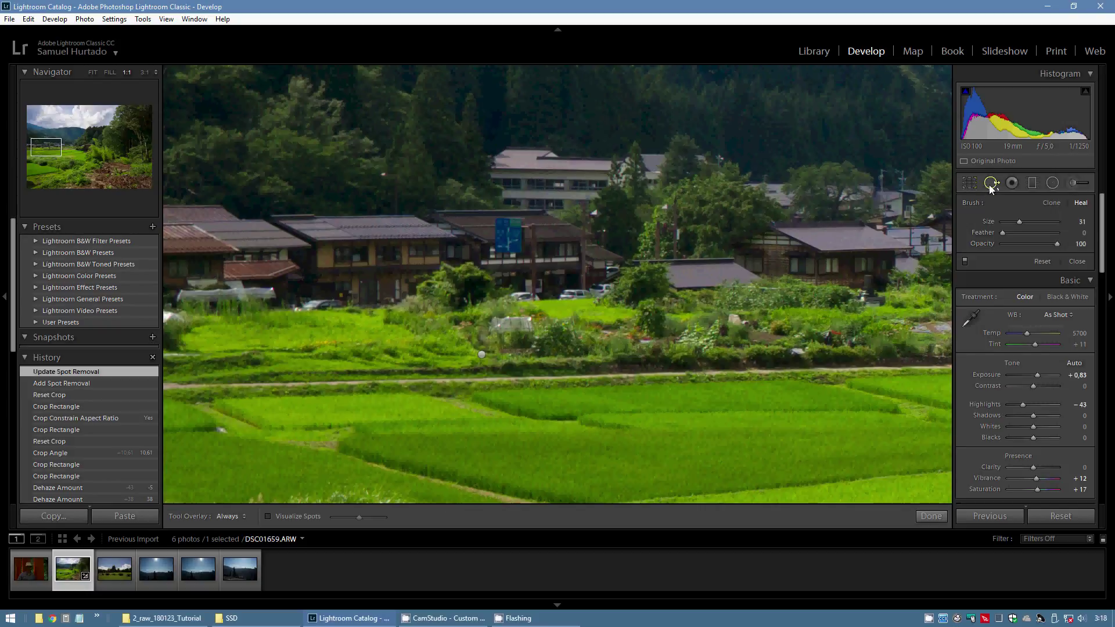
mouse_move(481, 356)
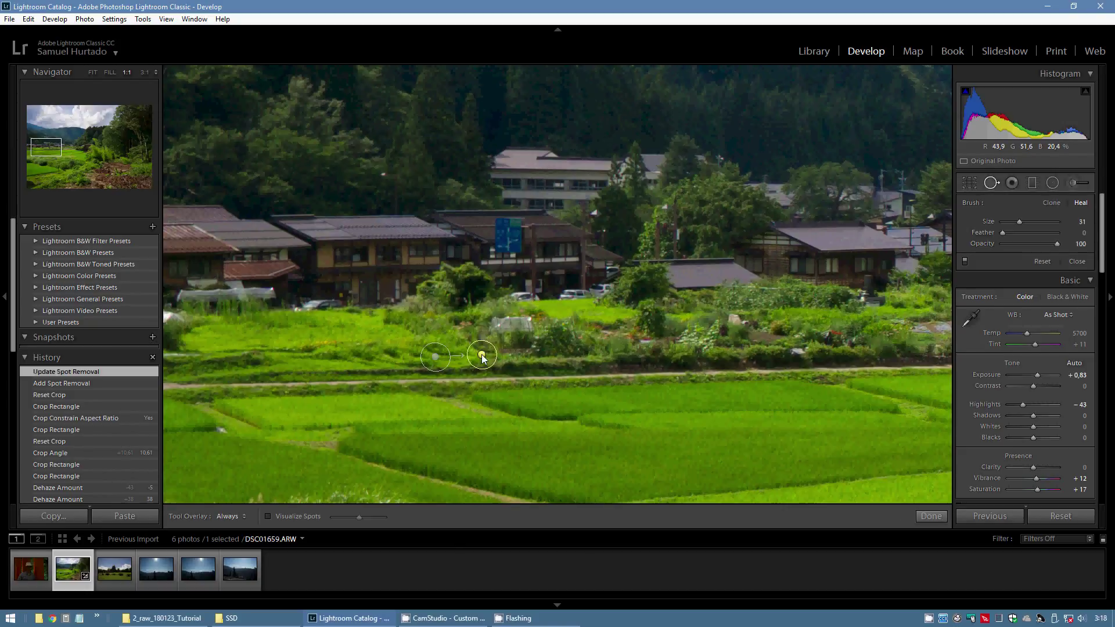
click(482, 356)
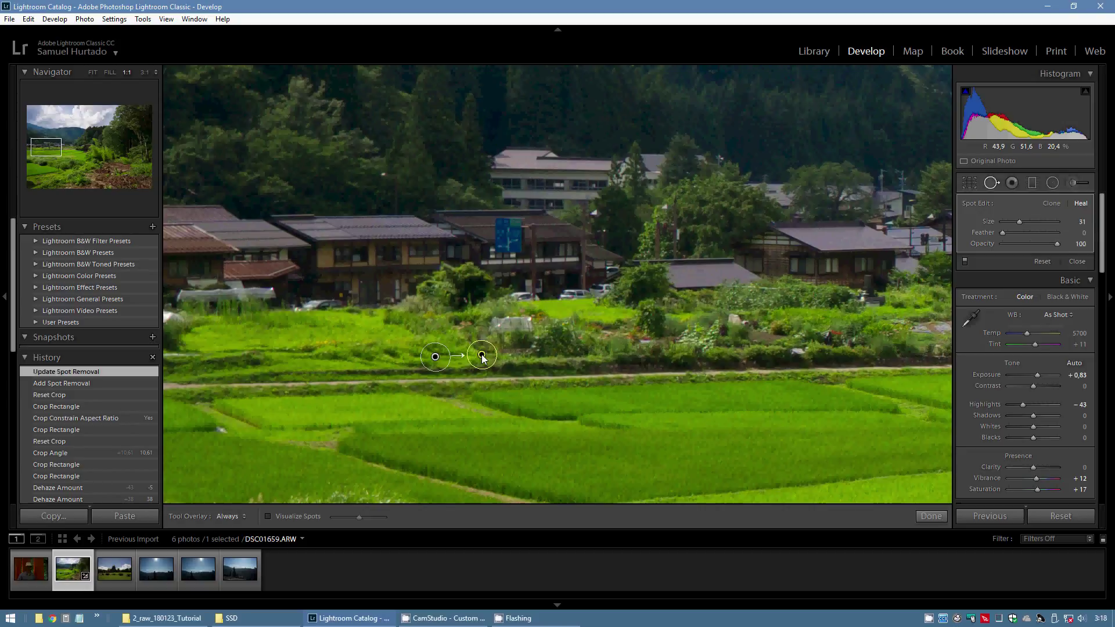
key(Delete)
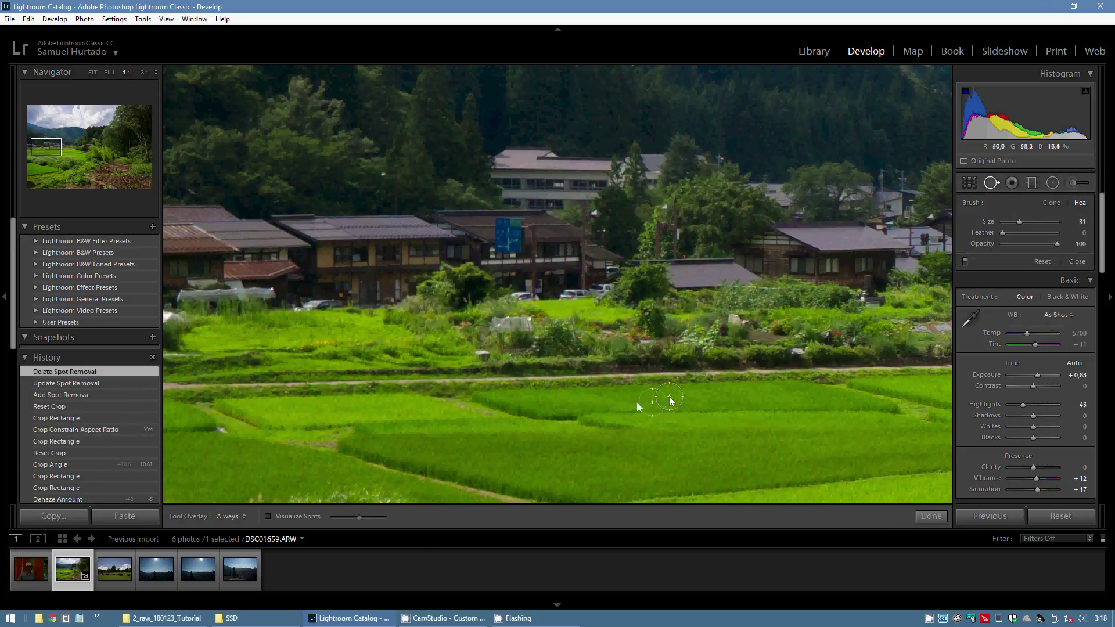
click(486, 364)
click(992, 182)
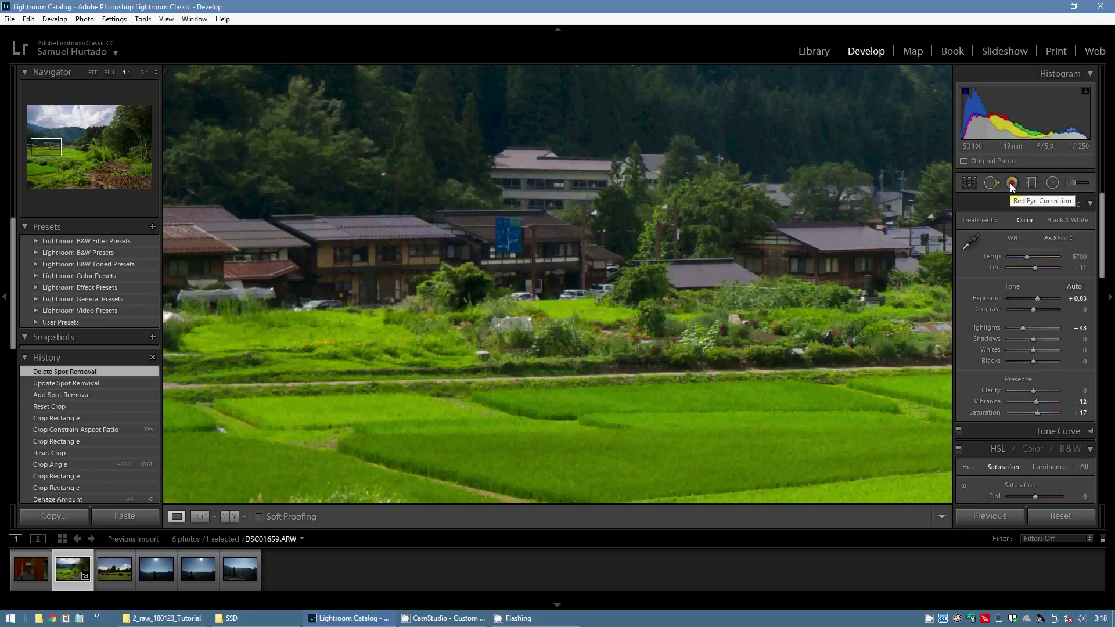
Step: View the Red Eye Correction tool's options, close it and fit the whole photo in the view
click(1011, 184)
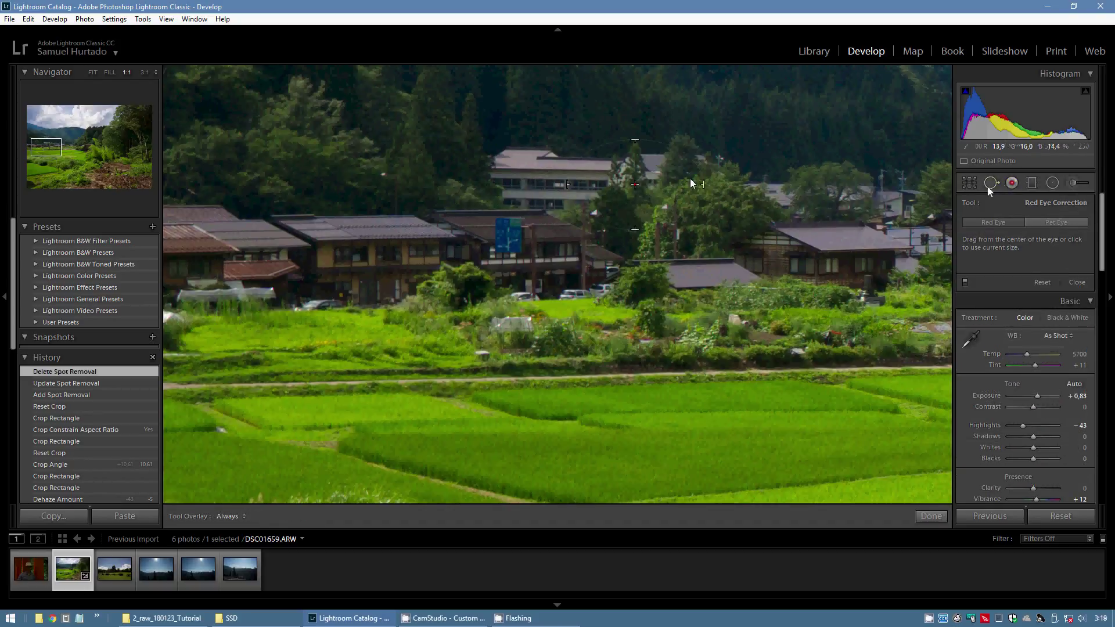
click(1011, 185)
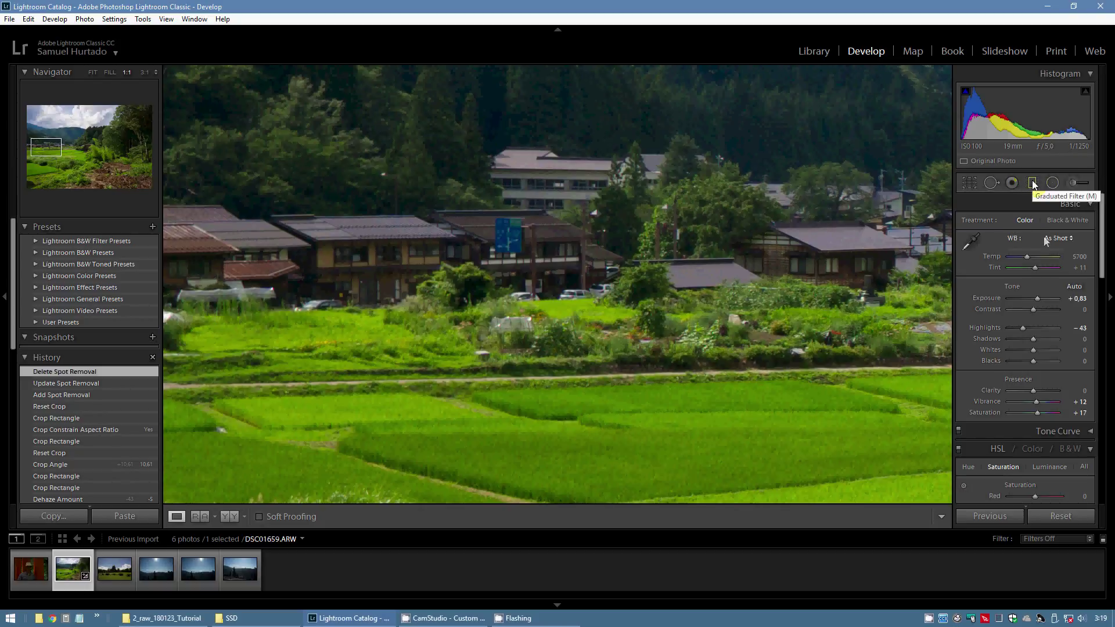
drag(1105, 235, 1088, 210)
click(829, 228)
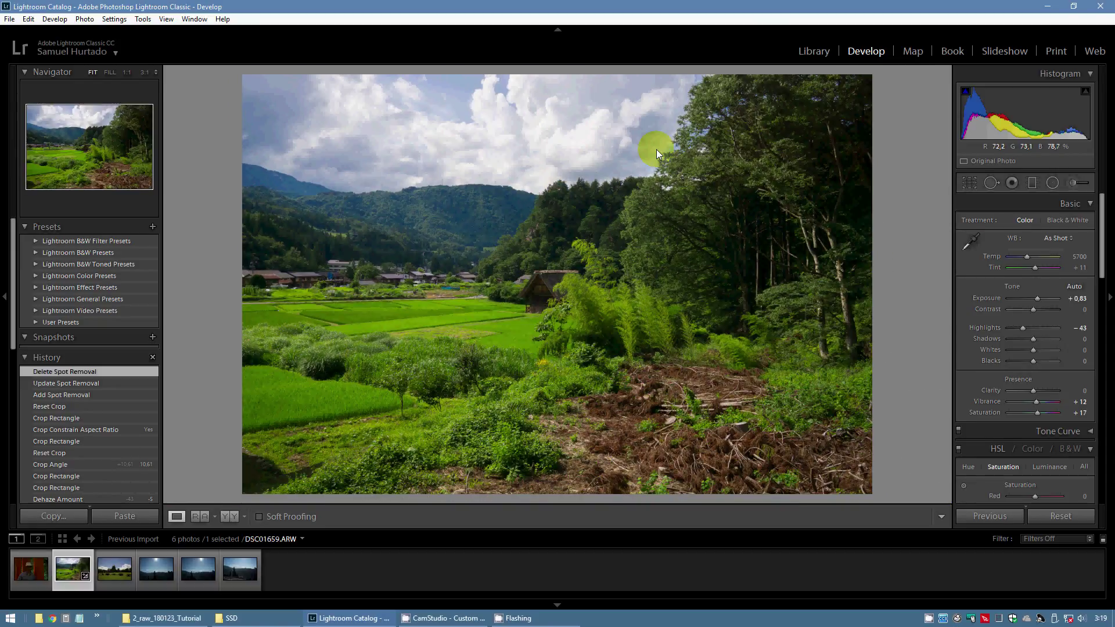
click(1012, 183)
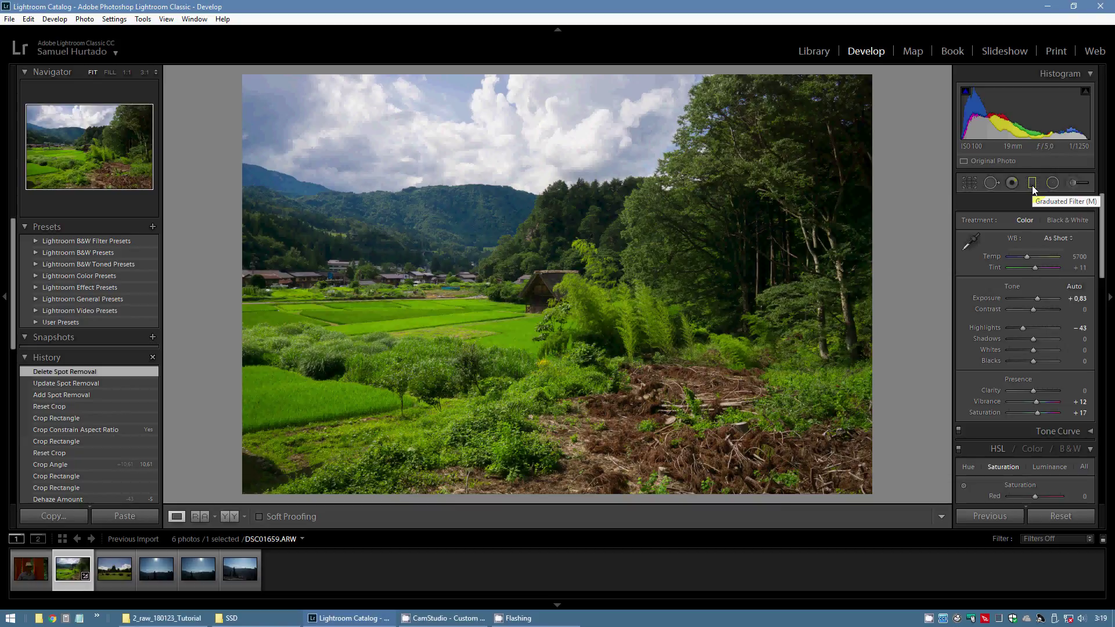
Step: Add a diagonal graduated filter over the lower-right part of the photo, lower its exposure and close the tool
click(1032, 188)
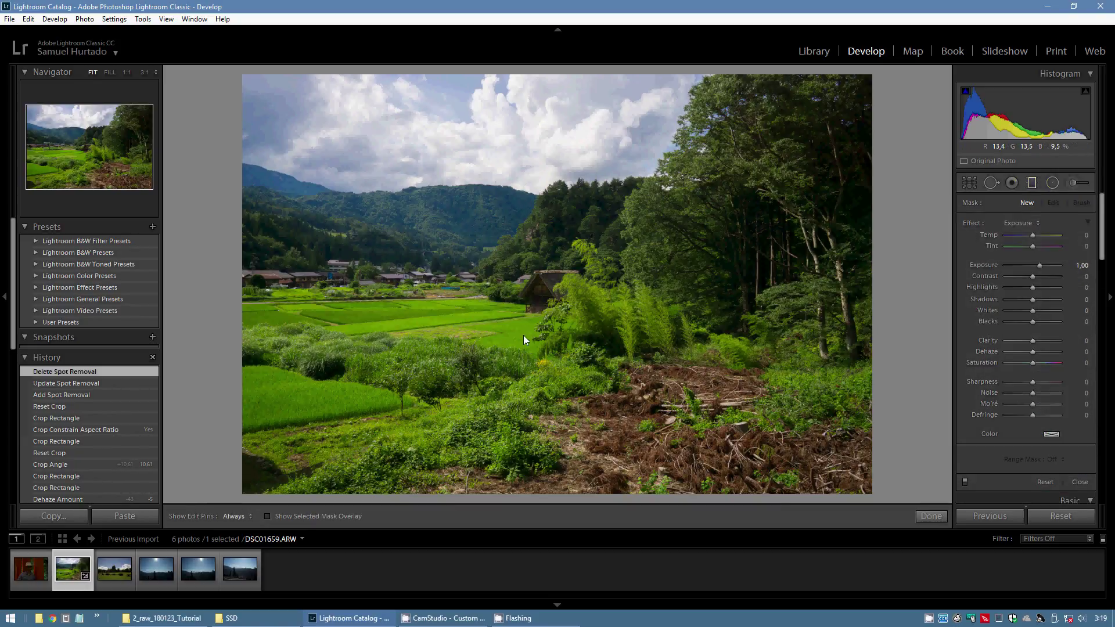
drag(620, 365, 543, 264)
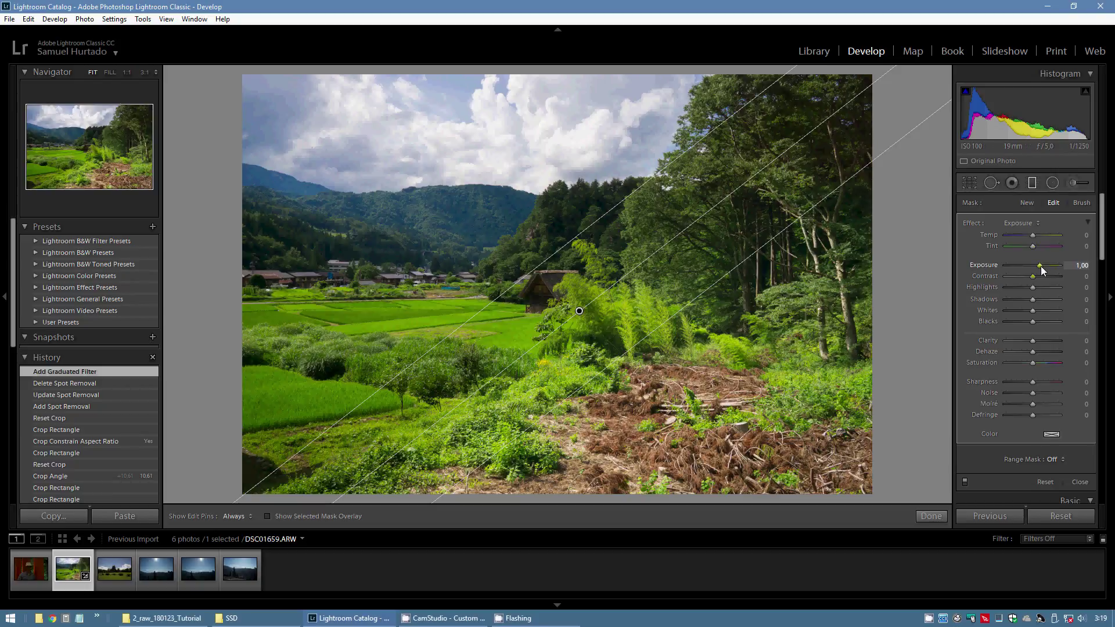
drag(1041, 266, 1028, 266)
key(m)
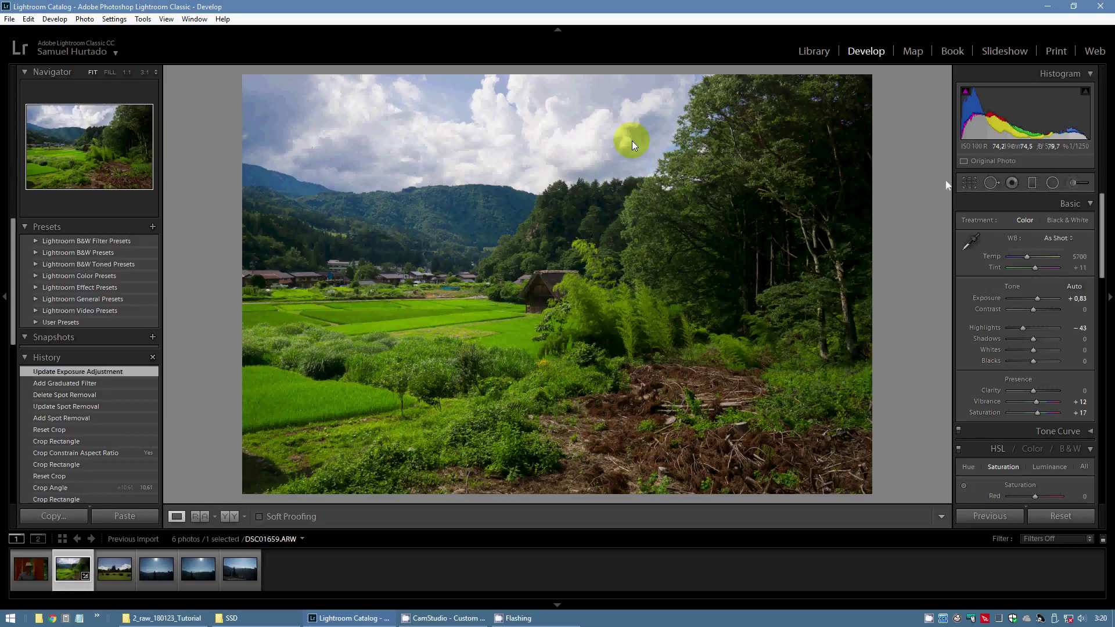
Step: Add an elliptical radial filter around the rice fields, tilt it slightly counterclockwise and enlarge it vertically
click(1053, 183)
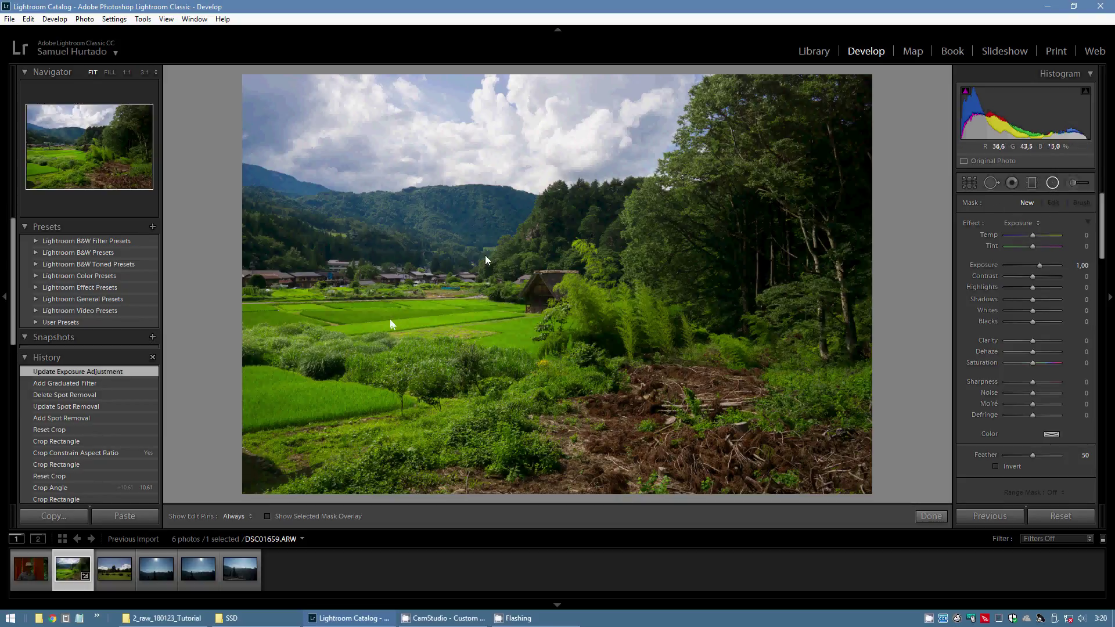
drag(382, 315, 574, 375)
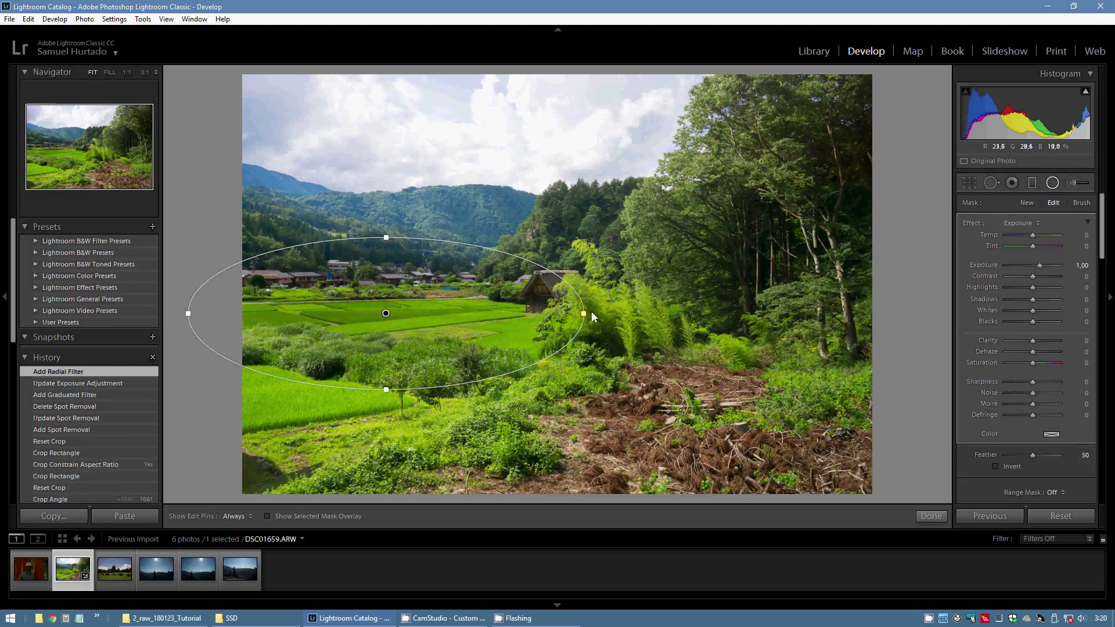
drag(592, 312, 597, 294)
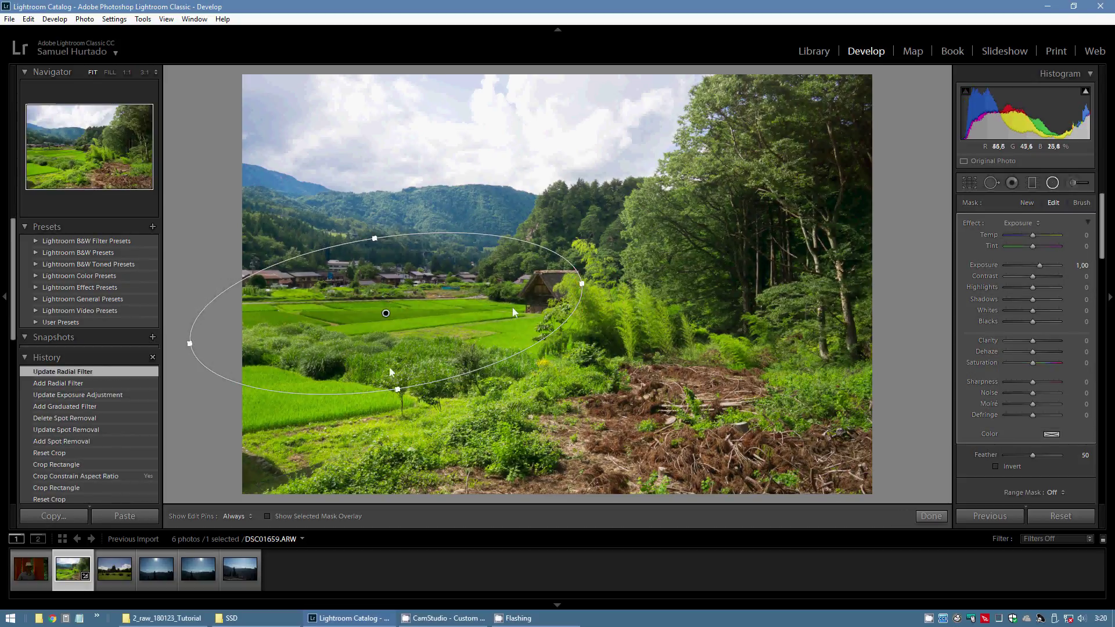
drag(399, 392, 399, 396)
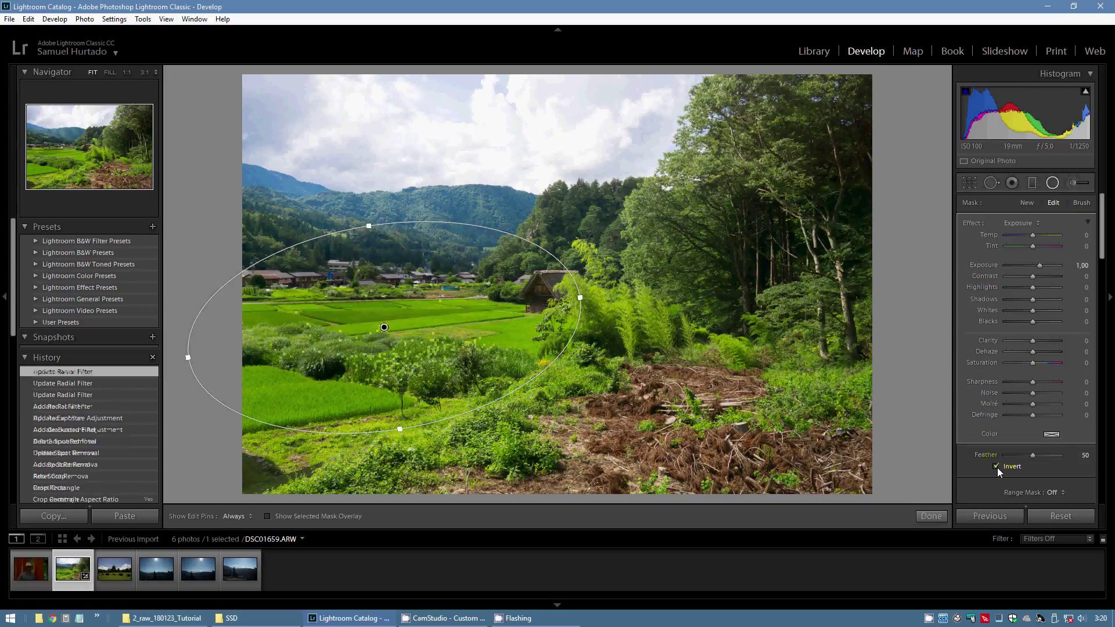
Step: Invert the radial filter's mask, set its exposure to 0.52 and close the Radial Filter tool
click(996, 467)
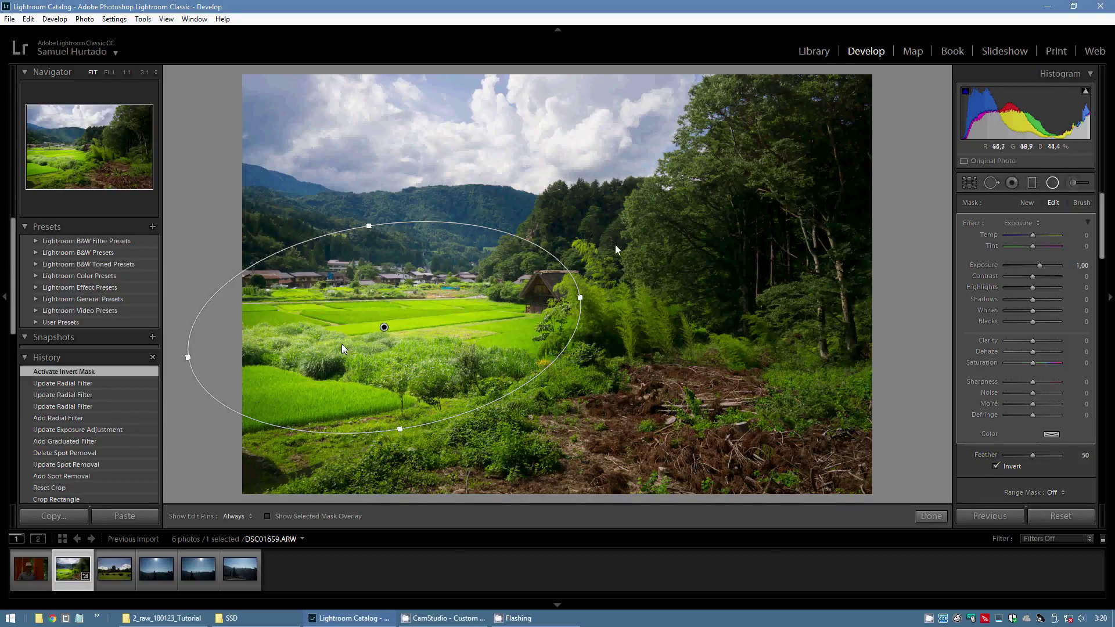
drag(1040, 268, 1039, 270)
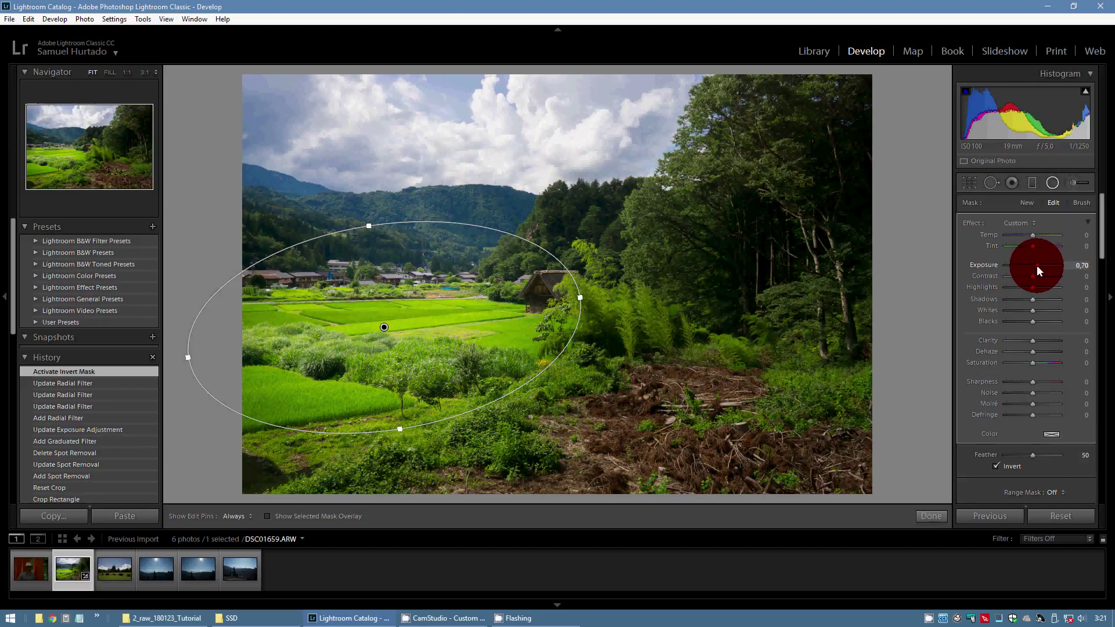
drag(1037, 267, 1036, 267)
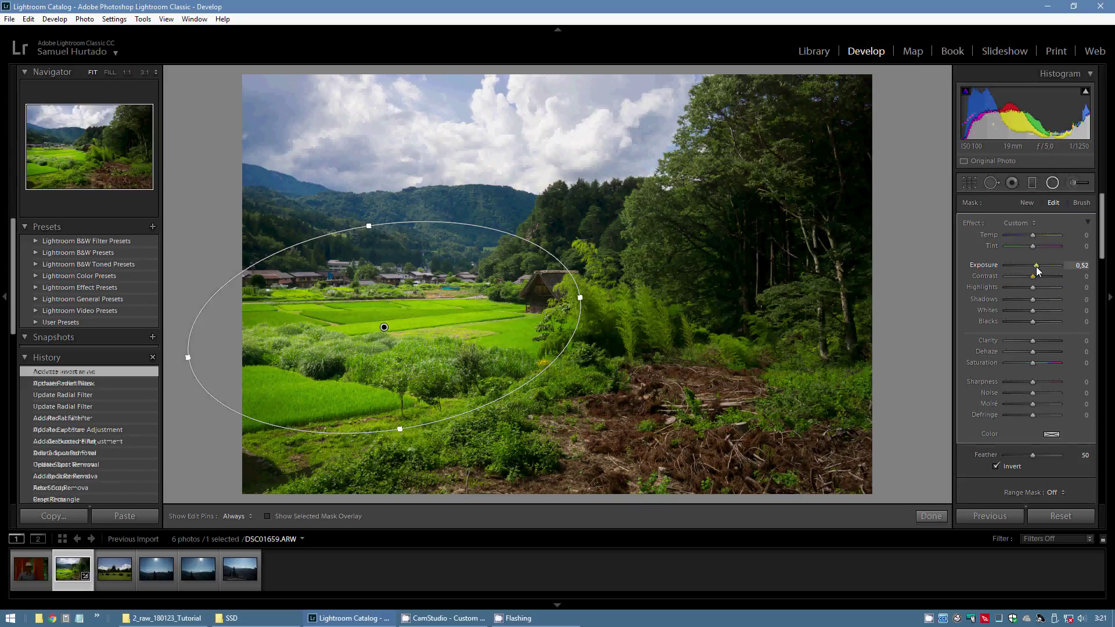
click(1052, 183)
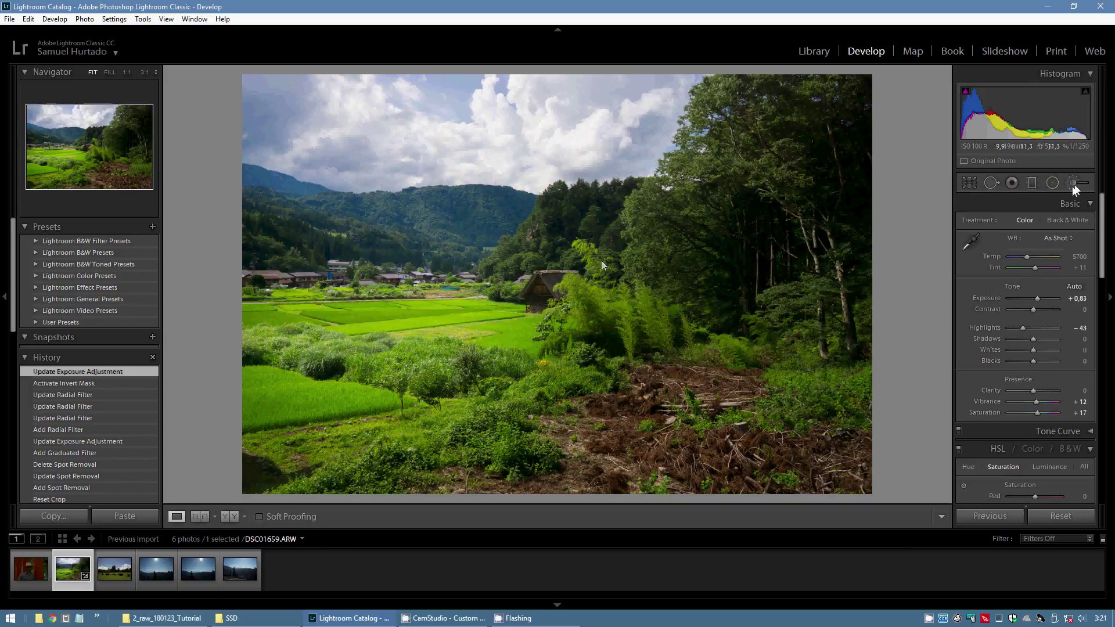
Step: Paint an Adjustment Brush stroke across the distant forested mountains
click(1074, 184)
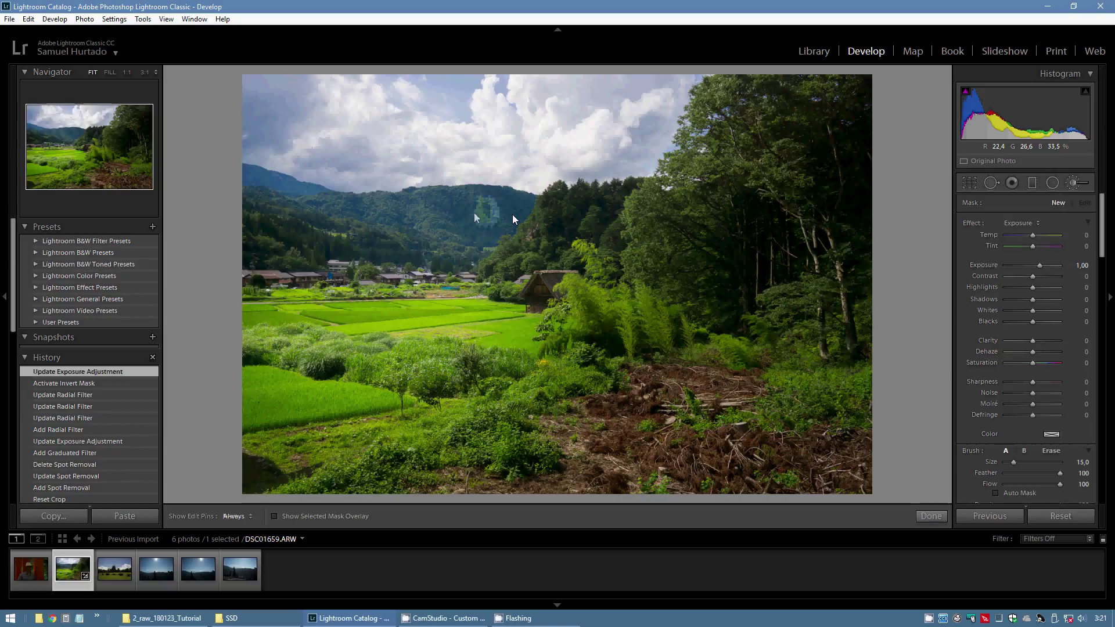
key(h)
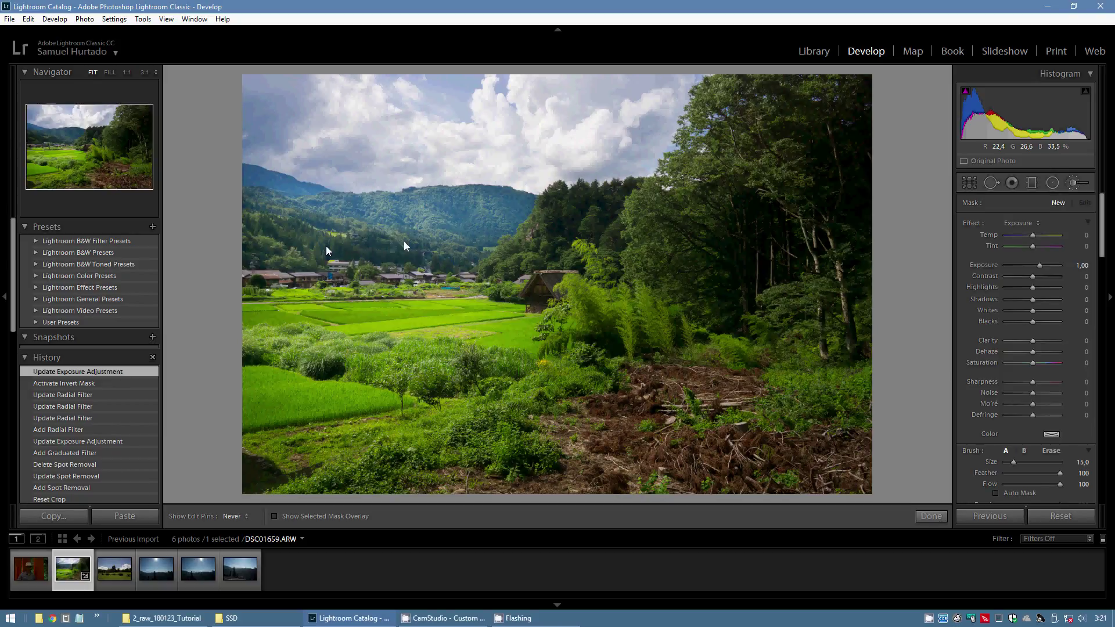
drag(447, 226, 343, 233)
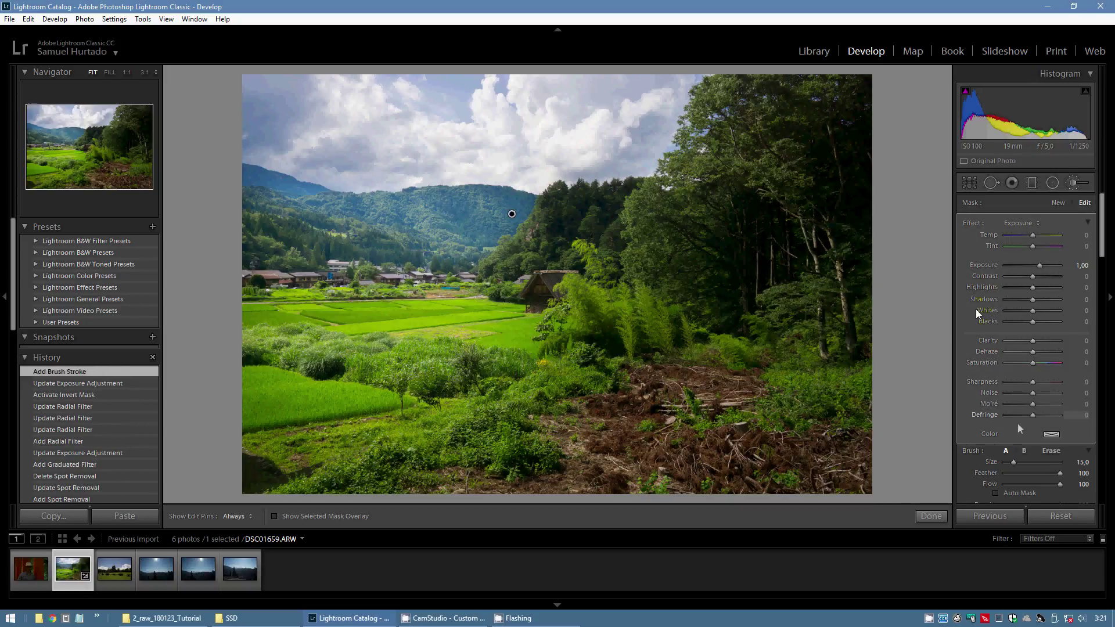
Step: Reset the brush adjustment's exposure to 0, set its temperature to -9 and close the Adjustment Brush
double_click(981, 265)
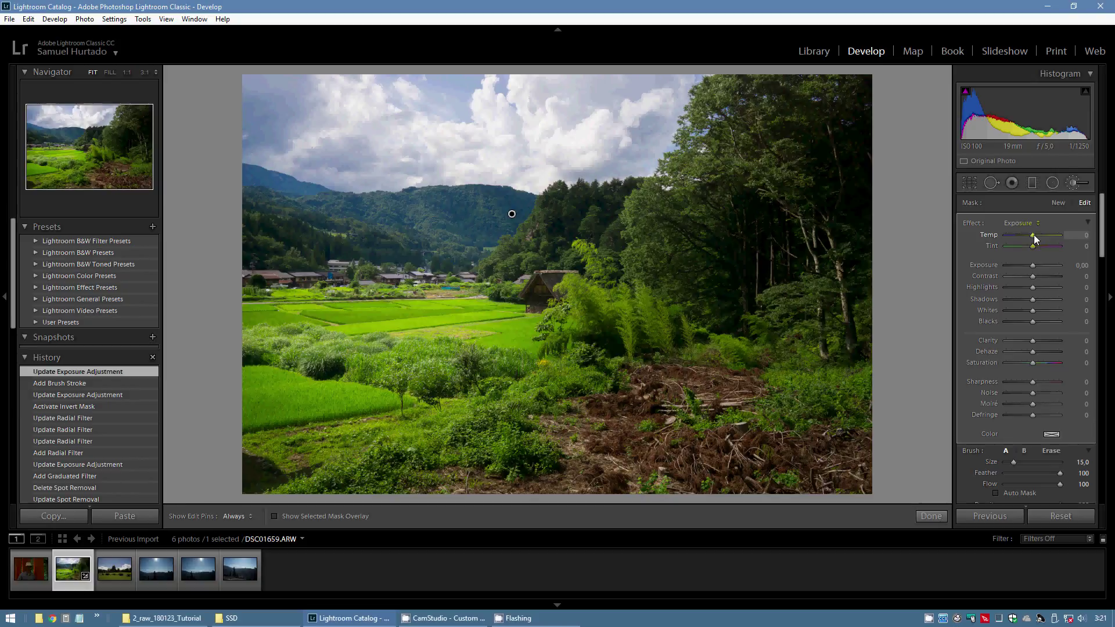
drag(1034, 235, 1030, 238)
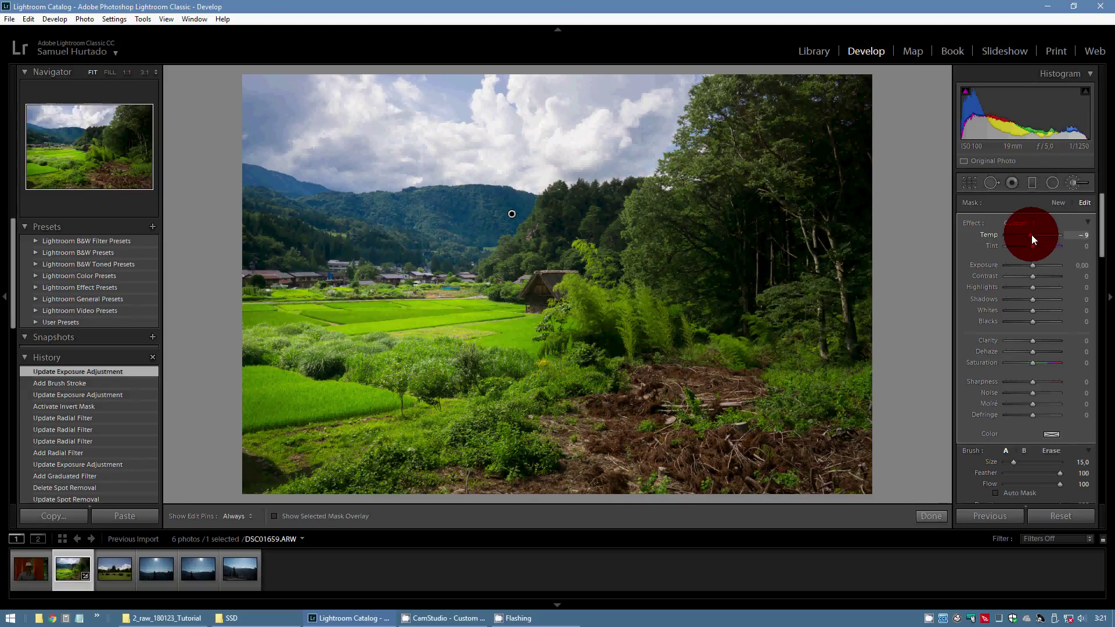
drag(1031, 235, 1031, 236)
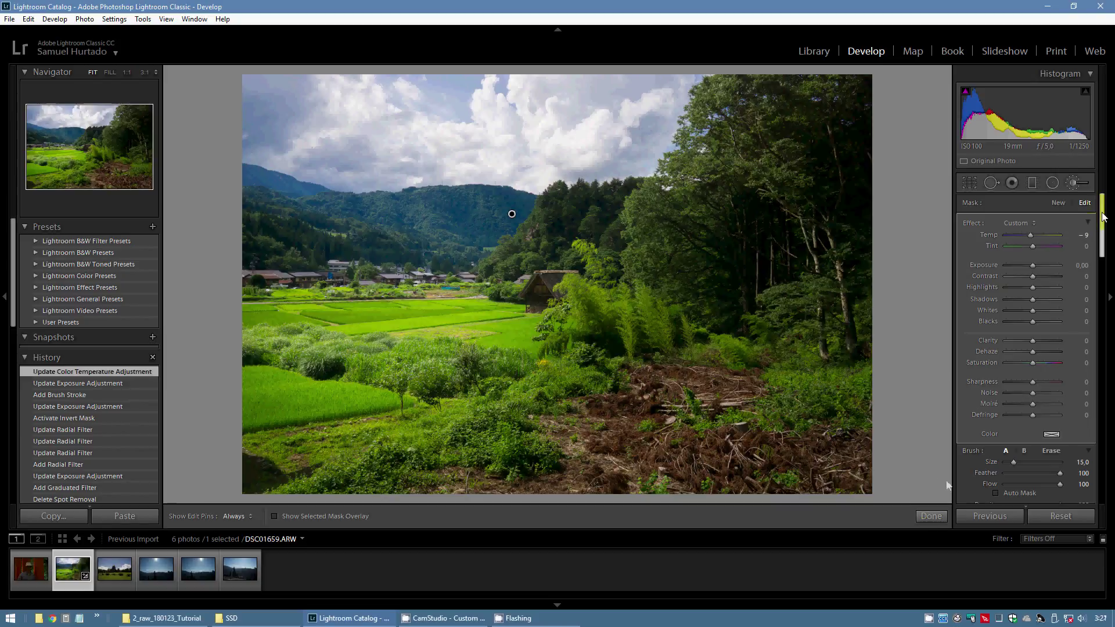
click(932, 516)
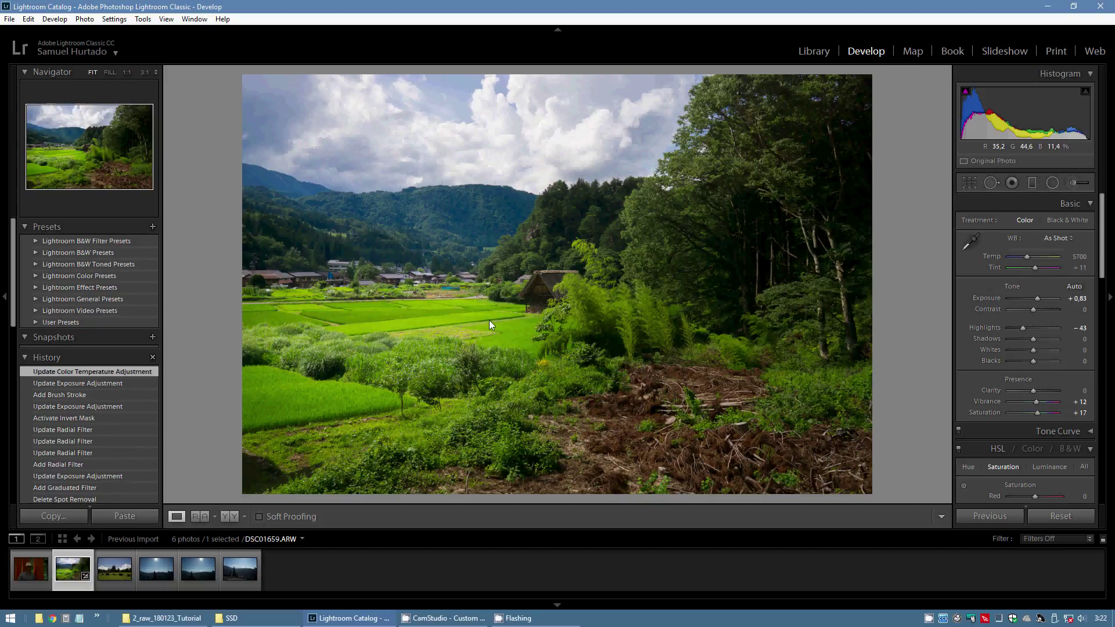
Step: Start exporting the edited photo to the hard drive and choose the 3_jpg folder in 180123_Tutorial as destination
right_click(465, 272)
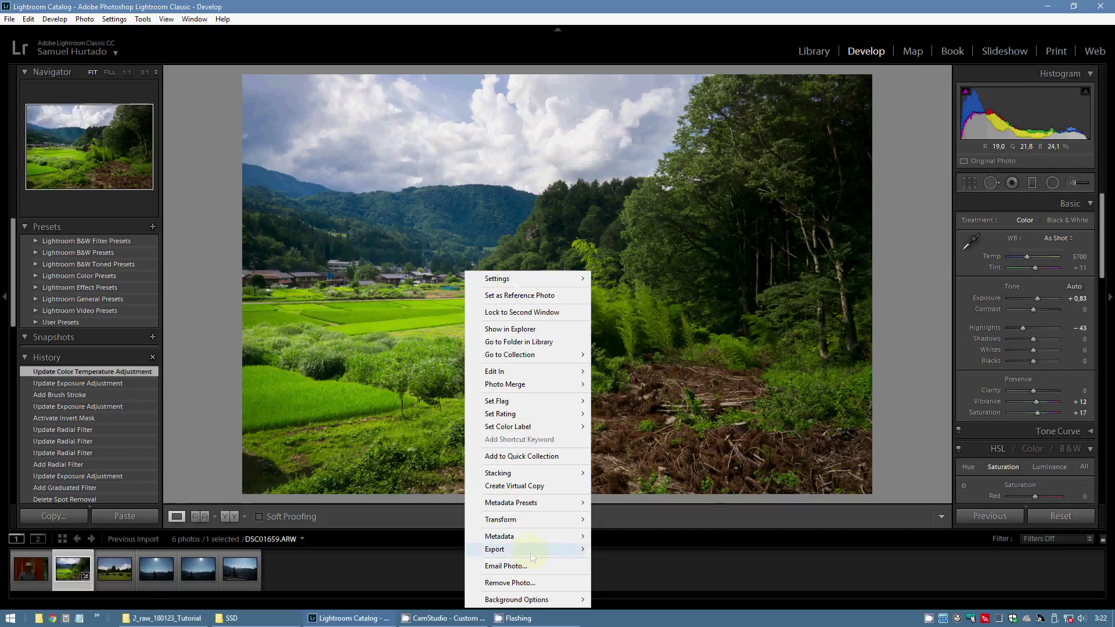
mouse_move(511, 549)
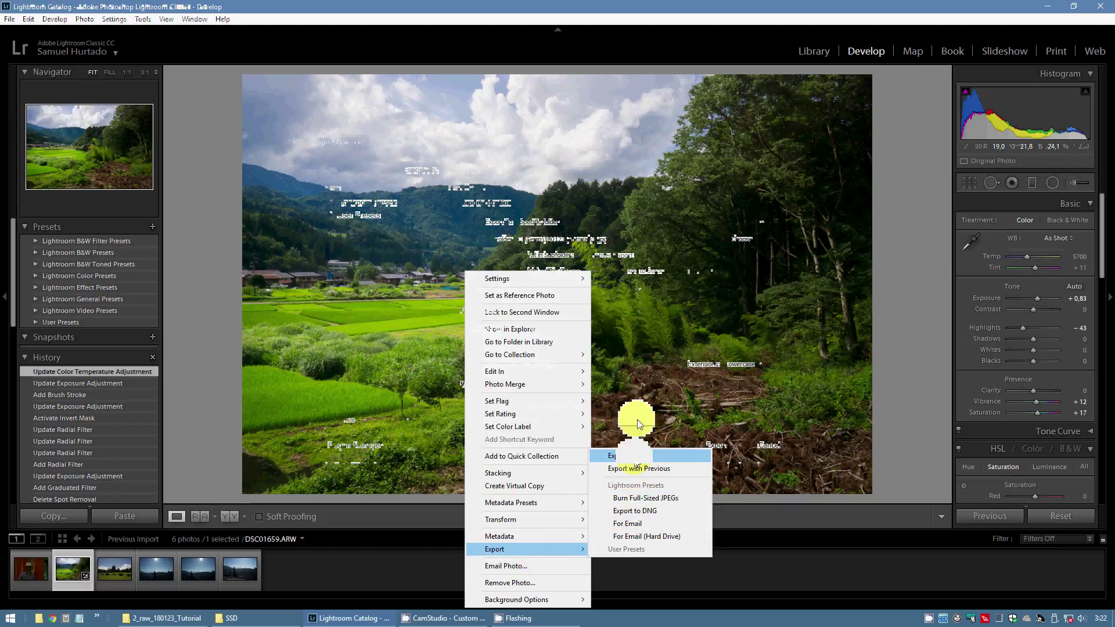
click(619, 456)
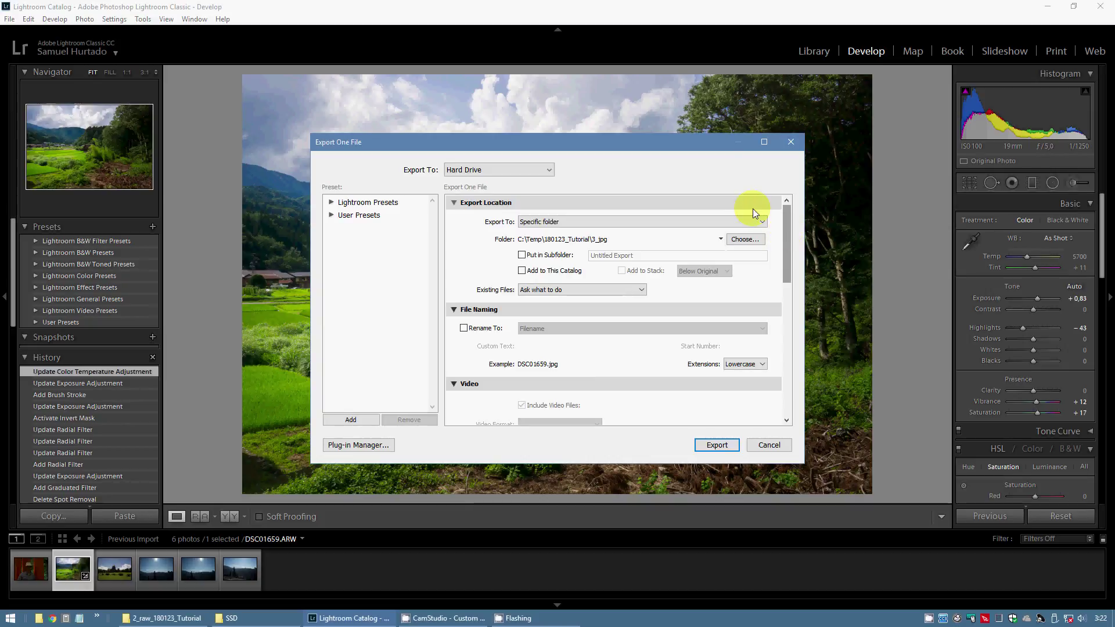
click(745, 239)
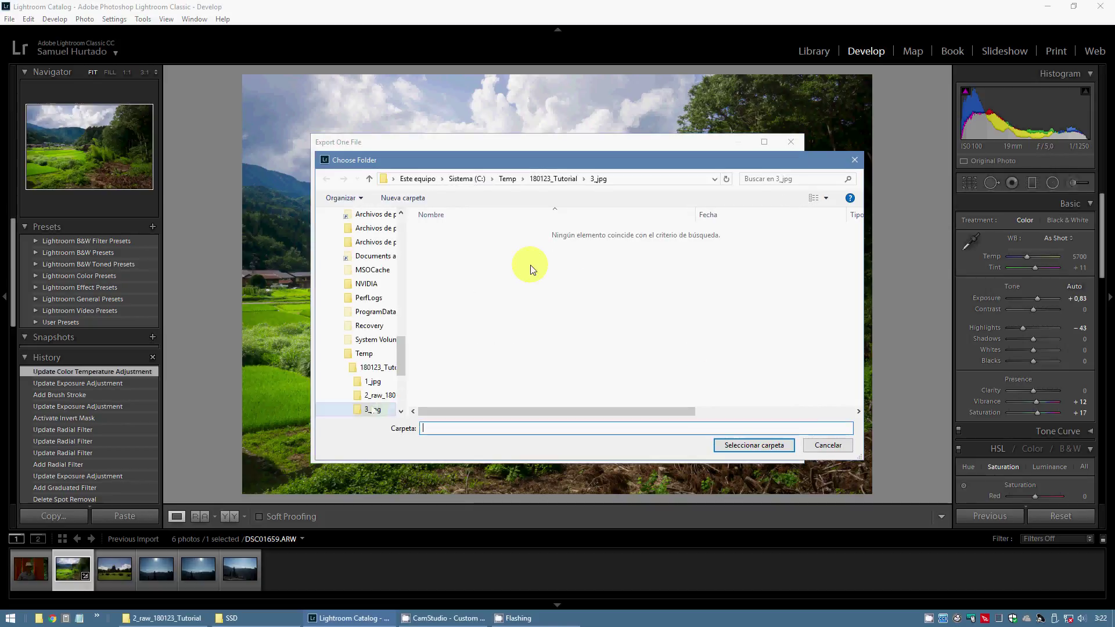
click(372, 411)
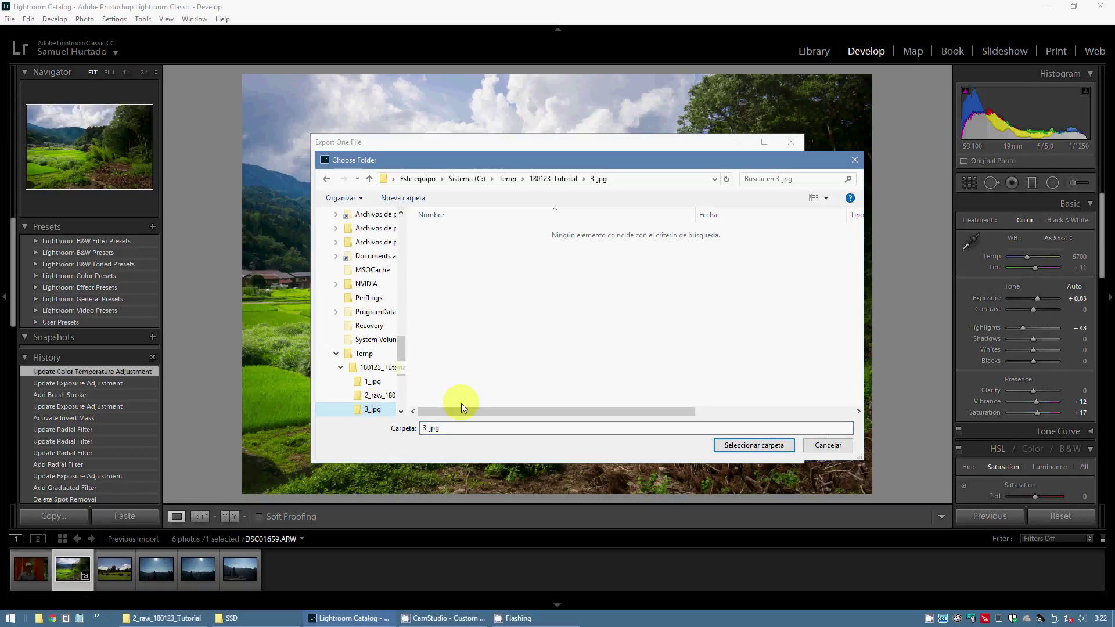
click(749, 445)
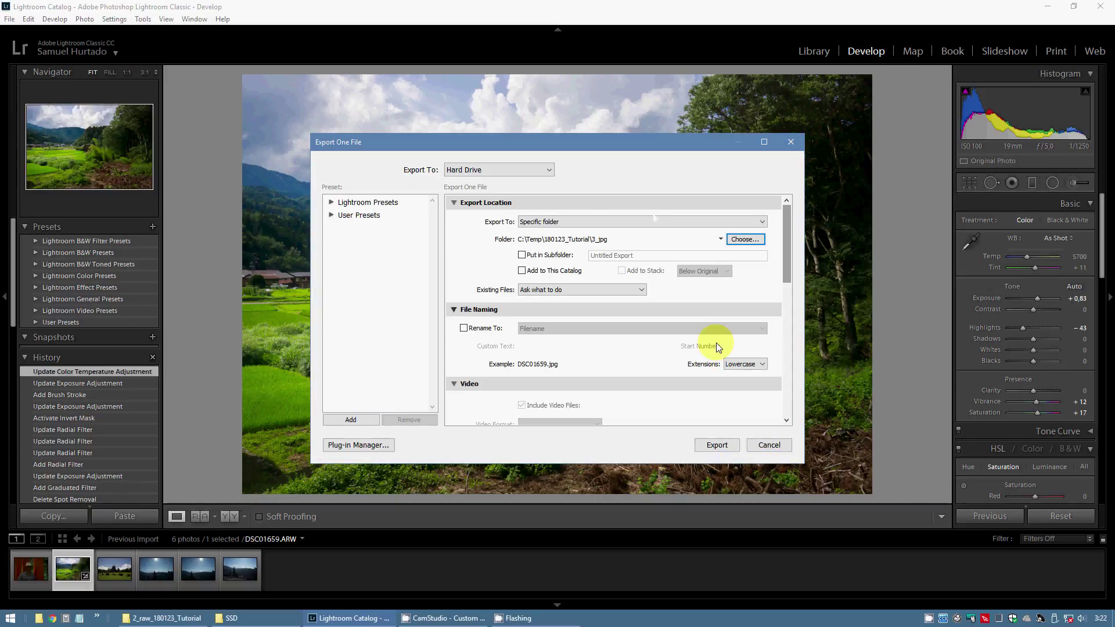
click(523, 256)
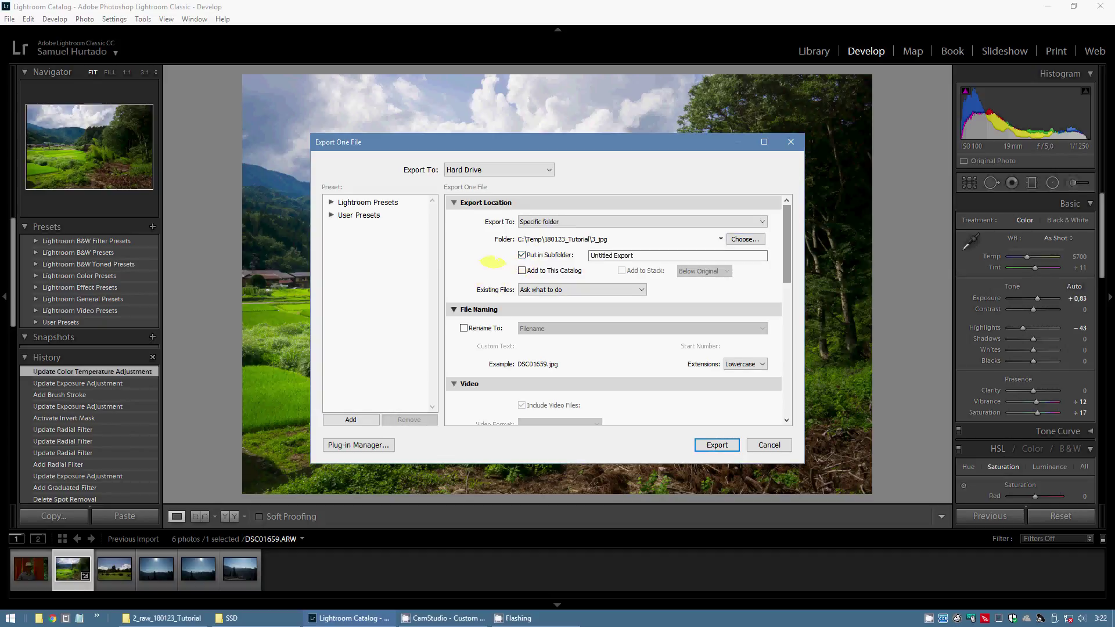
click(614, 259)
click(522, 255)
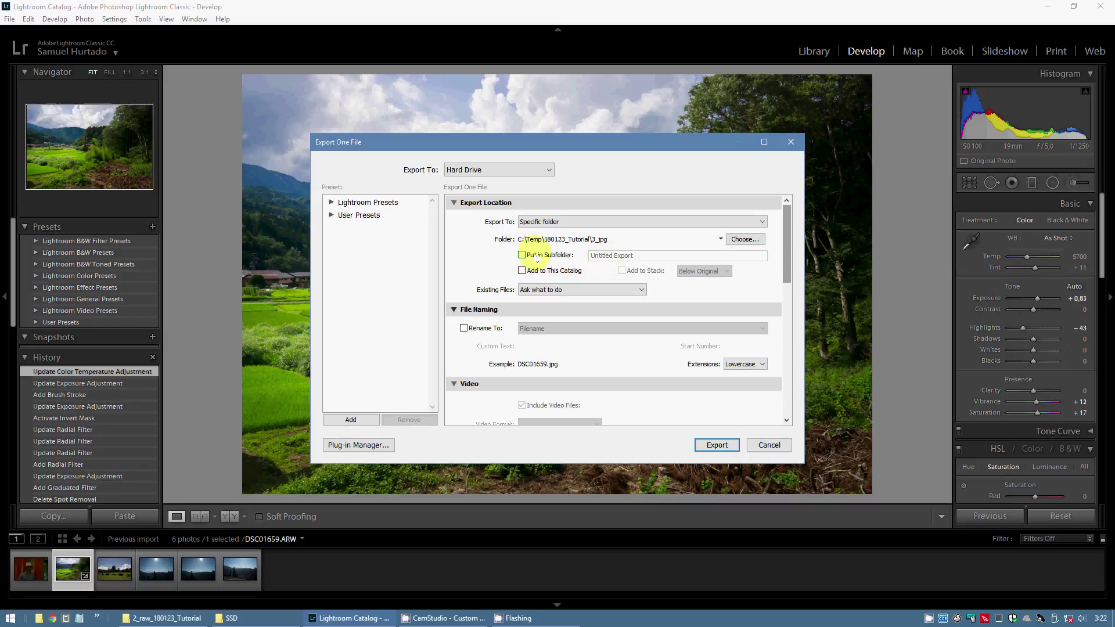
Step: Export the photo as a JPEG with quality 80 and the sRGB color space
drag(787, 277, 779, 354)
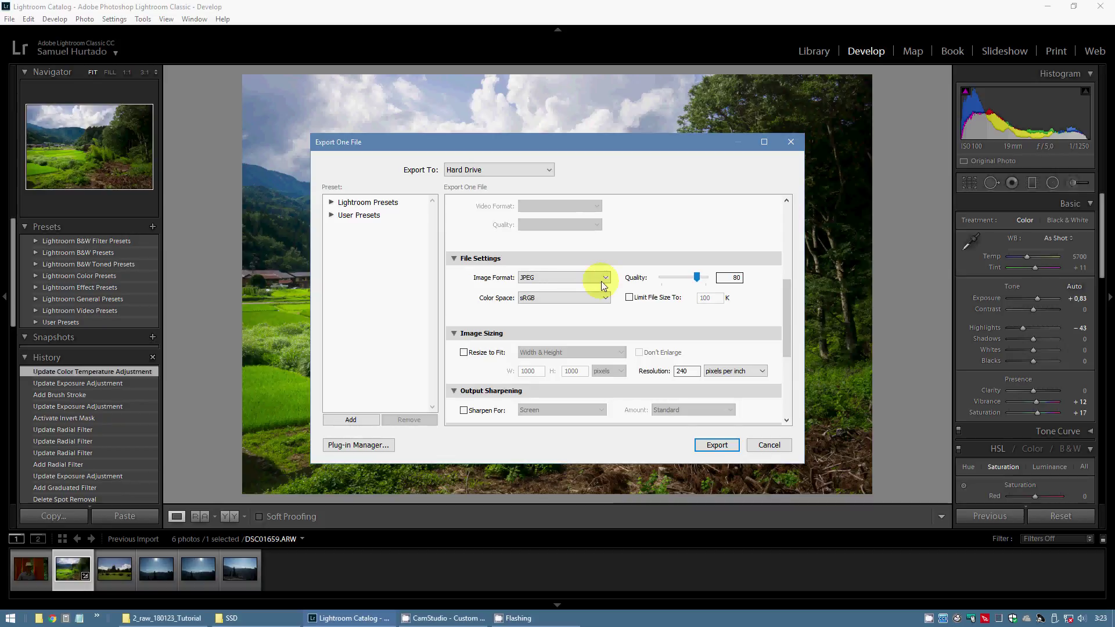
drag(697, 278, 696, 280)
click(606, 298)
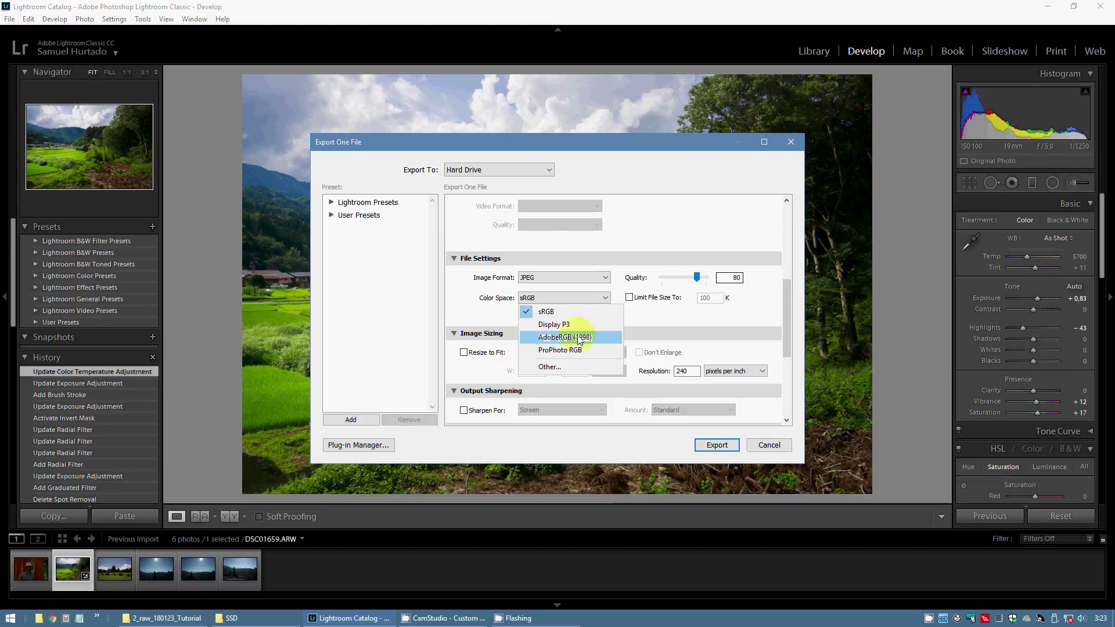
click(638, 319)
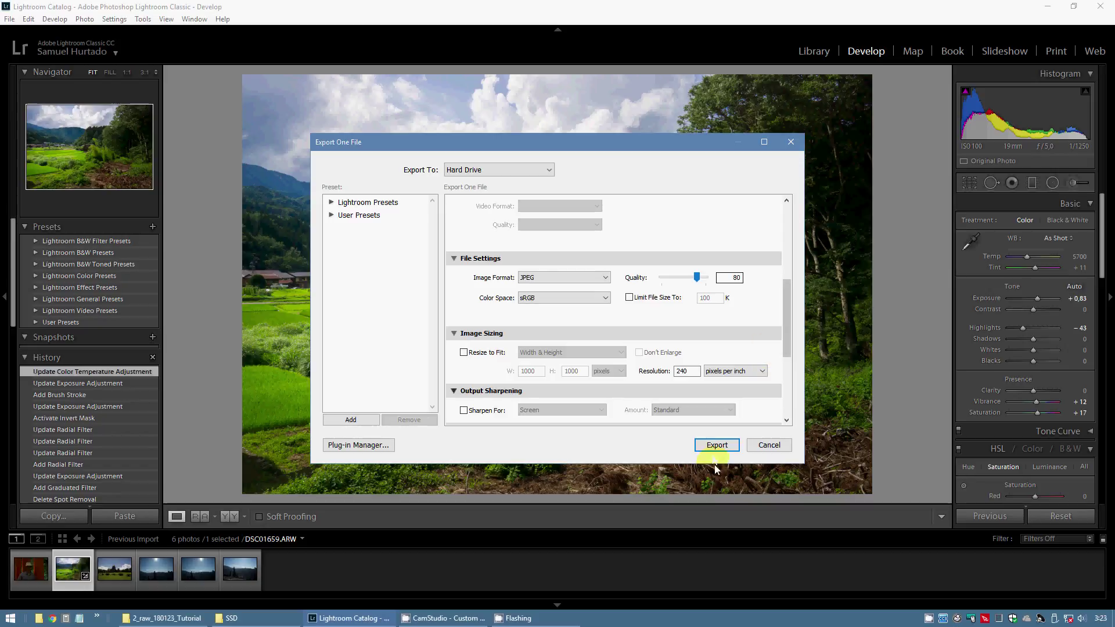
click(717, 445)
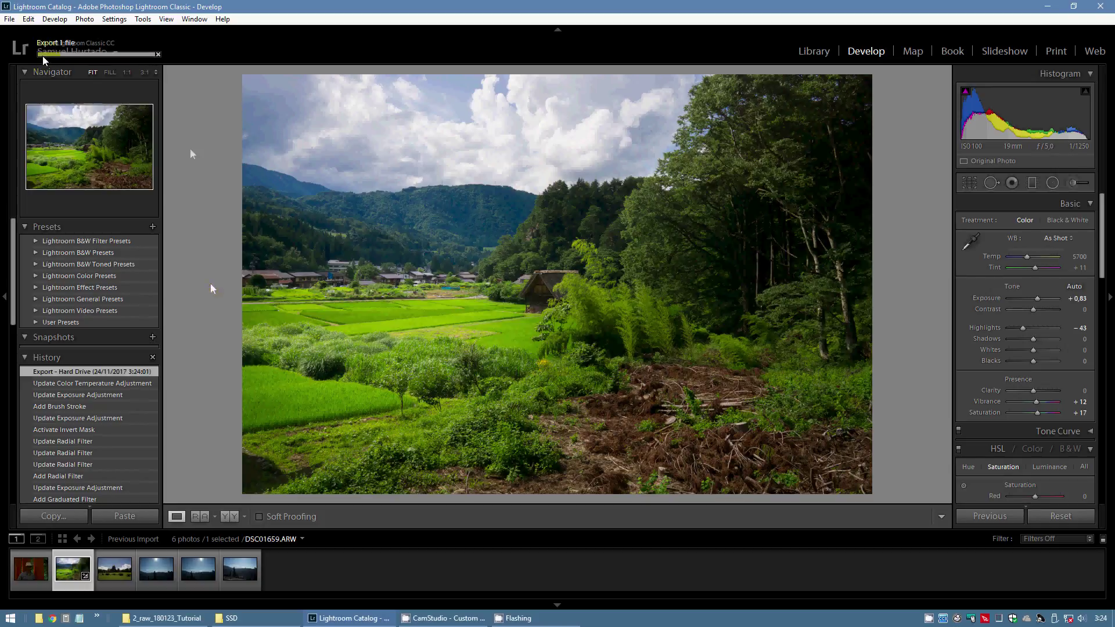
Step: Switch to File Explorer, view the exported DSC01659.jpg from the 3_jpg folder, close it and return to Lightroom
click(171, 619)
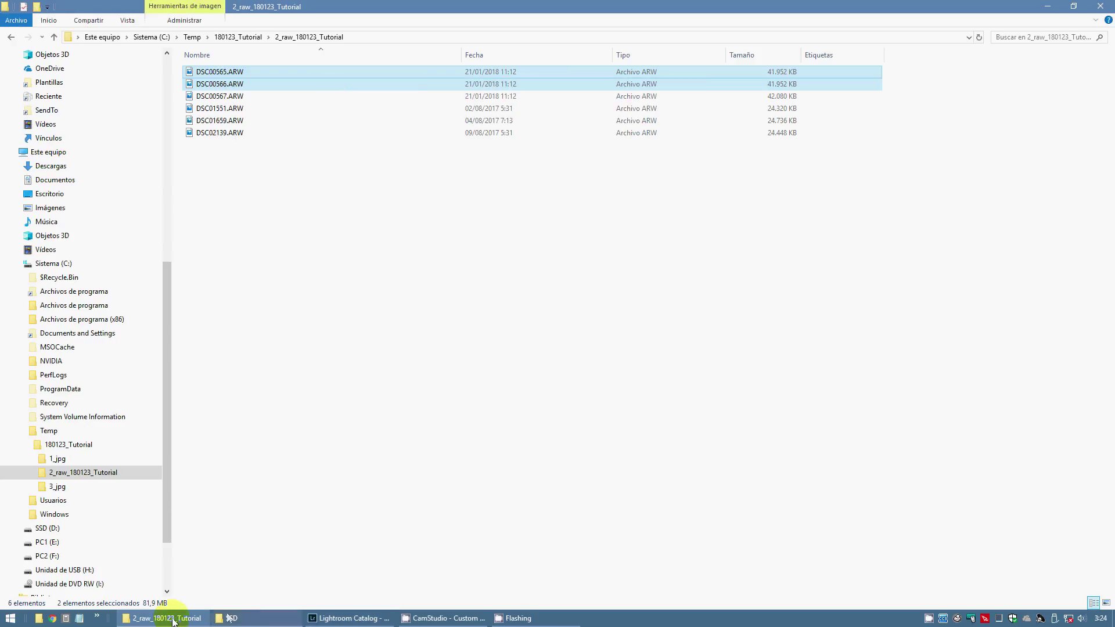
click(71, 491)
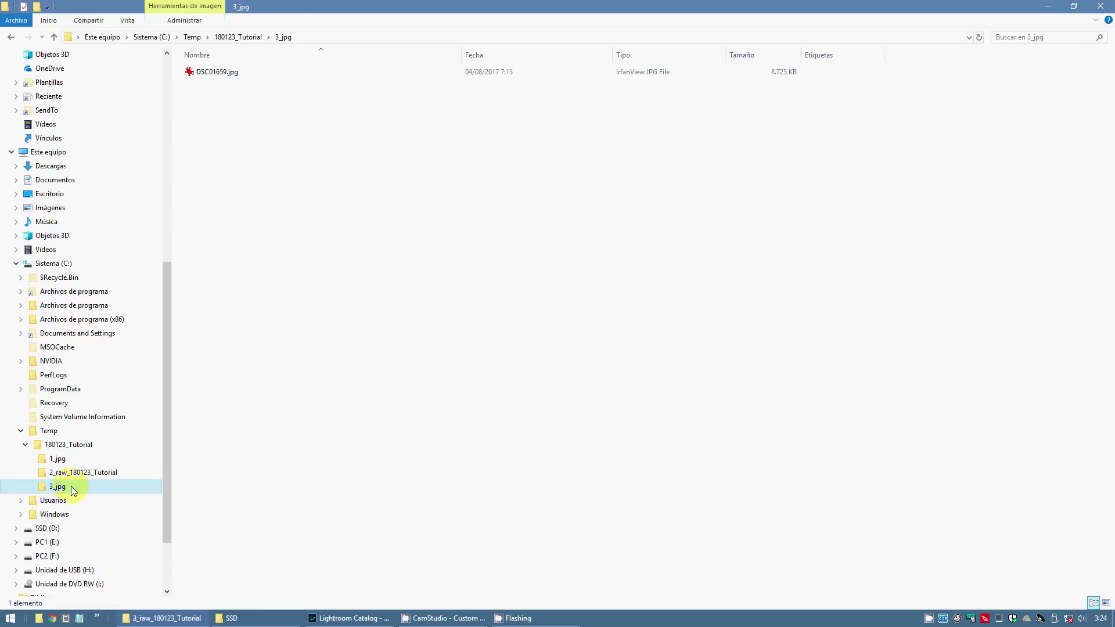
double_click(217, 72)
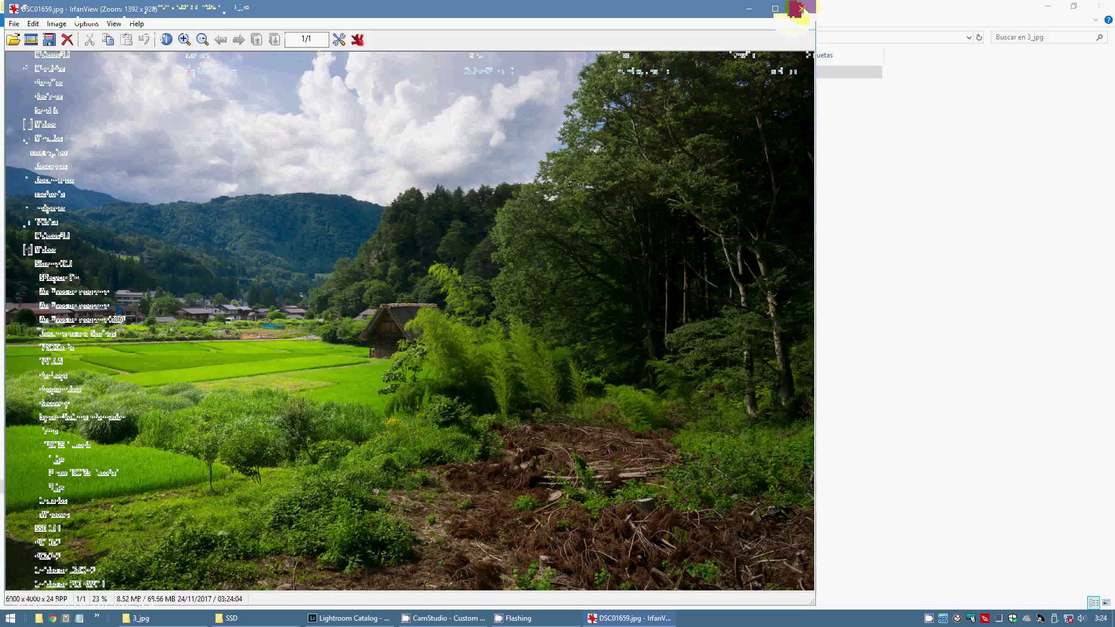
click(802, 8)
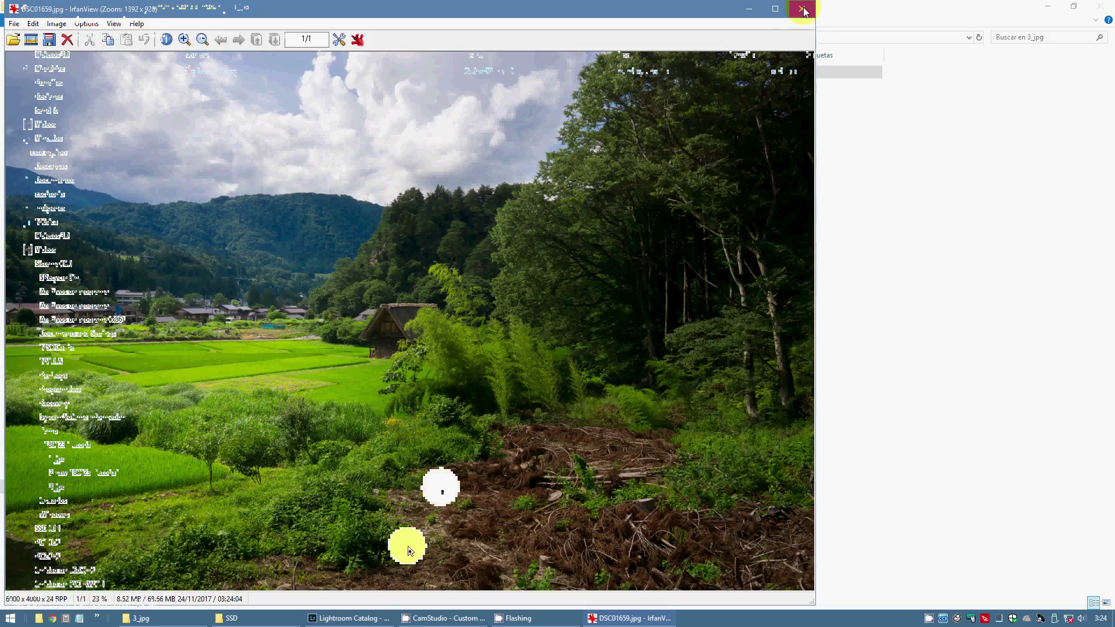
click(348, 618)
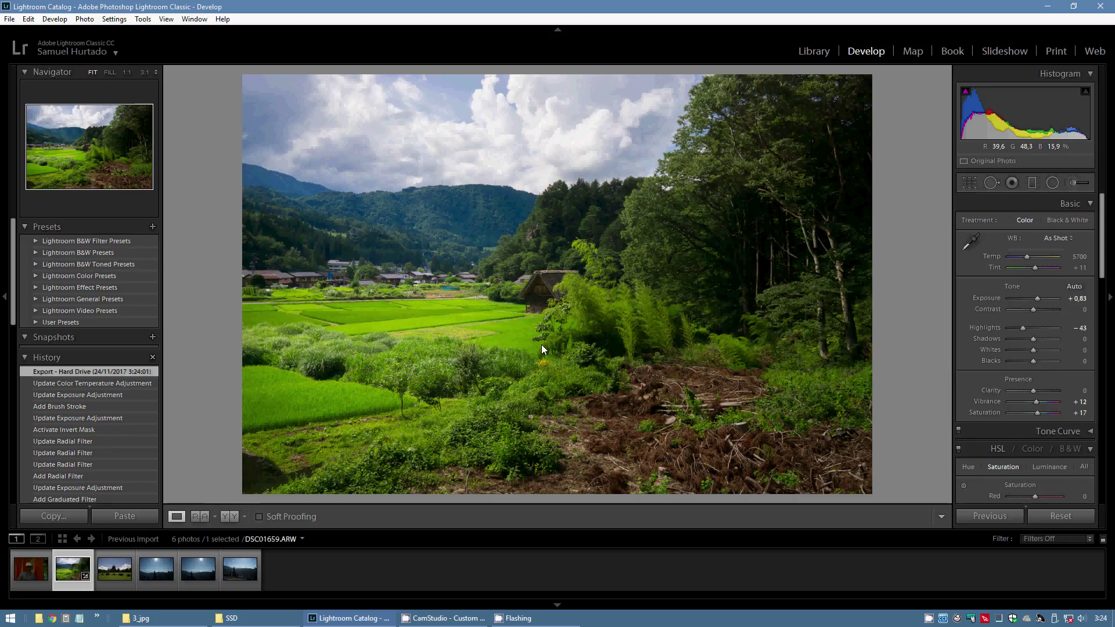